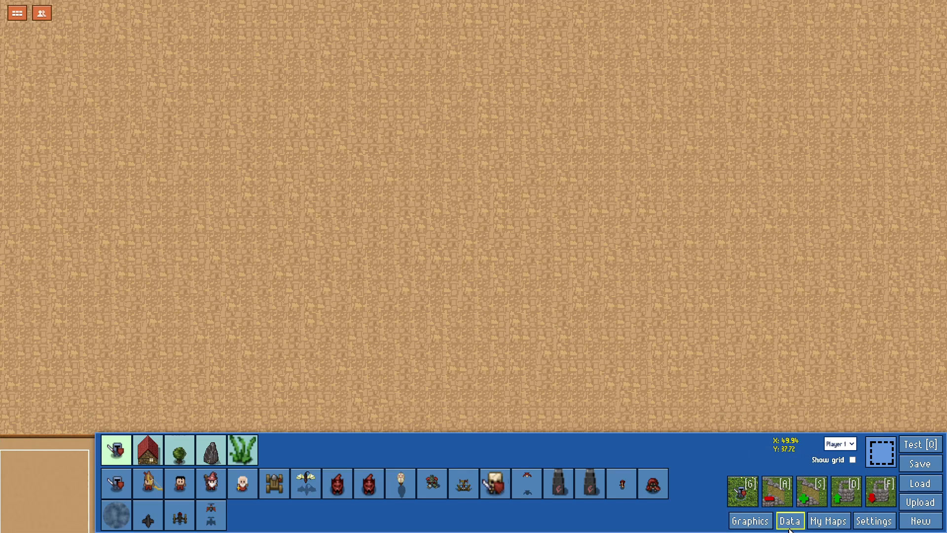
Step: Convert the map into a modded map and create a new unit cloned from Raider with ID string and name "shade"
{"action": "left_click", "coordinate": [788, 521]}
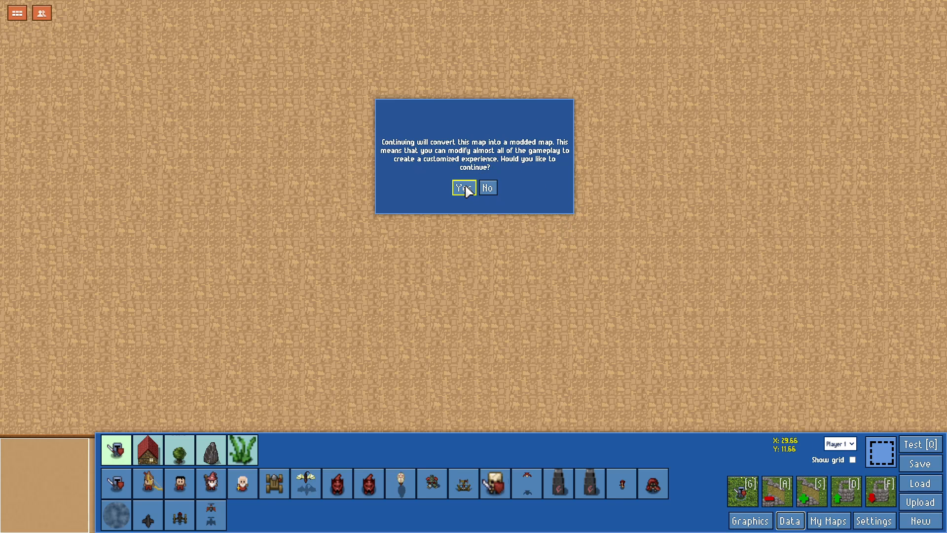
{"action": "left_click", "coordinate": [464, 188]}
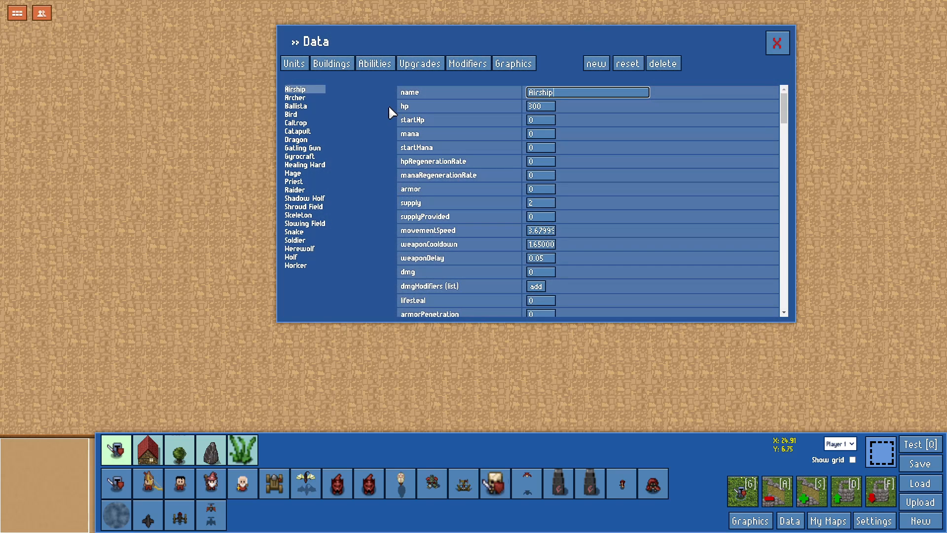
{"action": "left_click", "coordinate": [596, 63]}
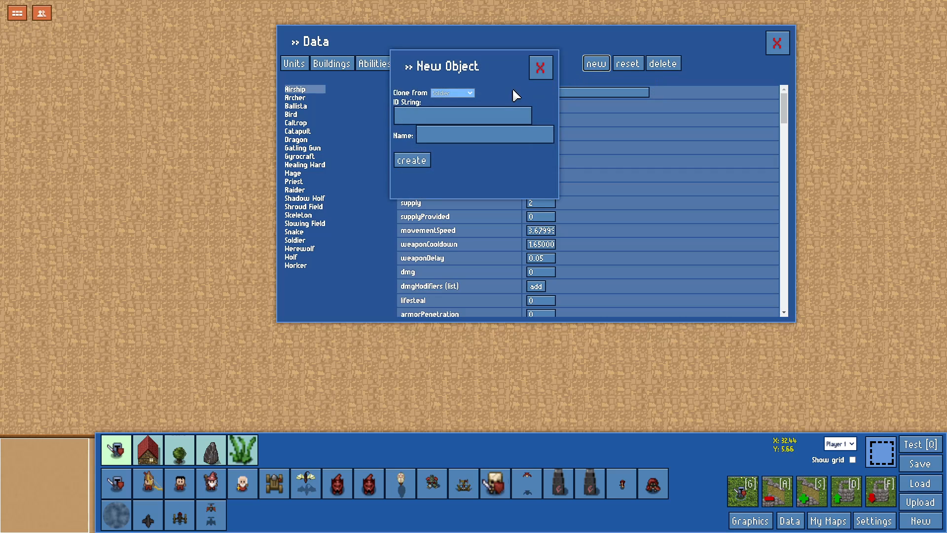
{"action": "left_click", "coordinate": [451, 222]}
{"action": "left_click", "coordinate": [454, 116]}
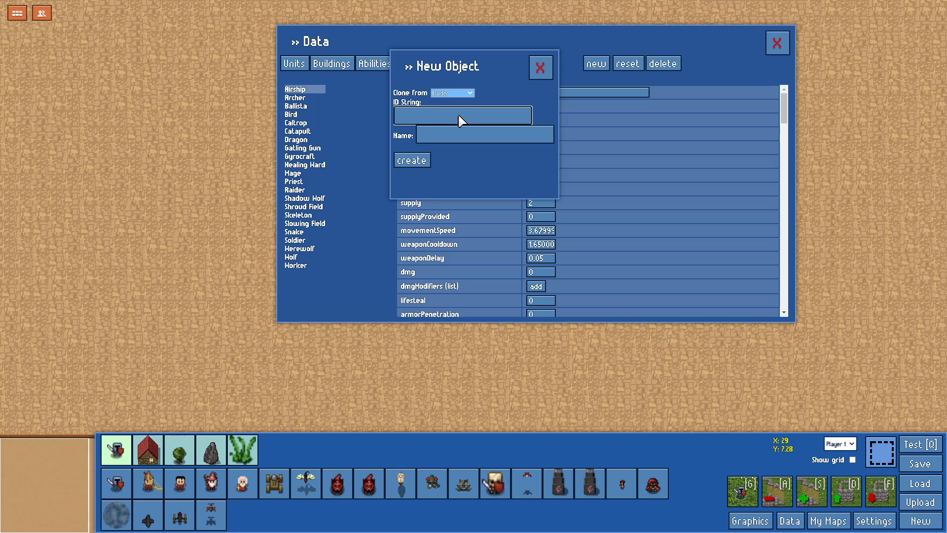
{"action": "type", "text": "shade"}
{"action": "key", "text": "Tab"}
{"action": "type", "text": "s"}
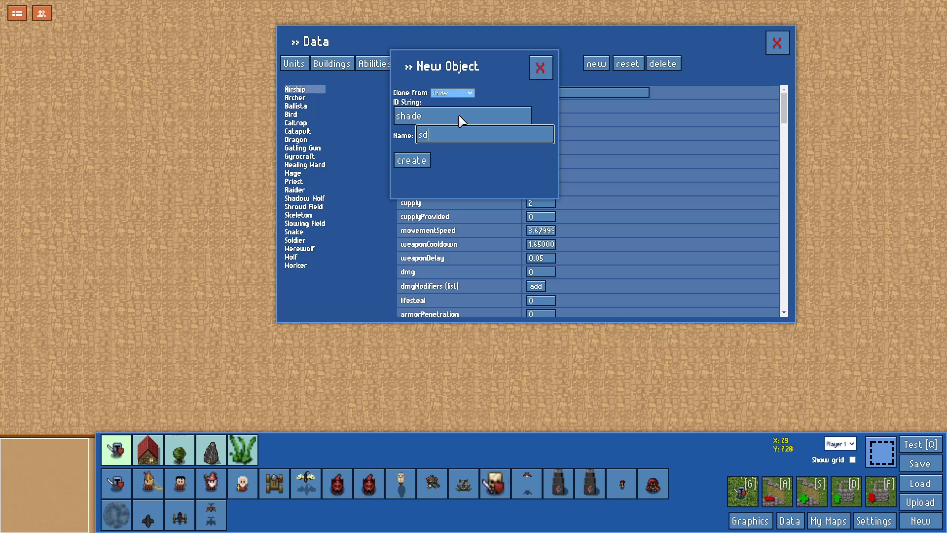
{"action": "type", "text": "shade"}
{"action": "key", "text": "Tab"}
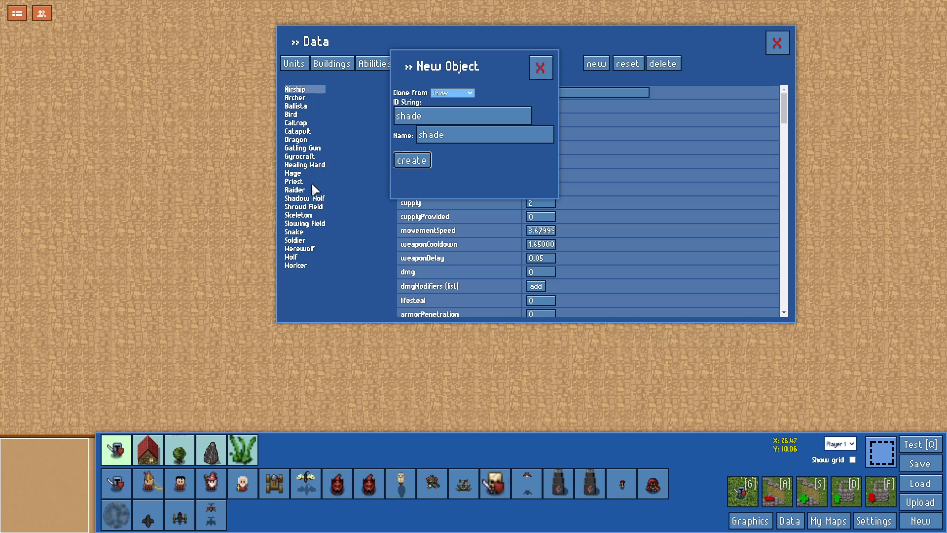
{"action": "key", "text": "Return"}
Step: Rename the shade unit to ".shade" and remove its Flash and Shroud commands
{"action": "left_click", "coordinate": [301, 274]}
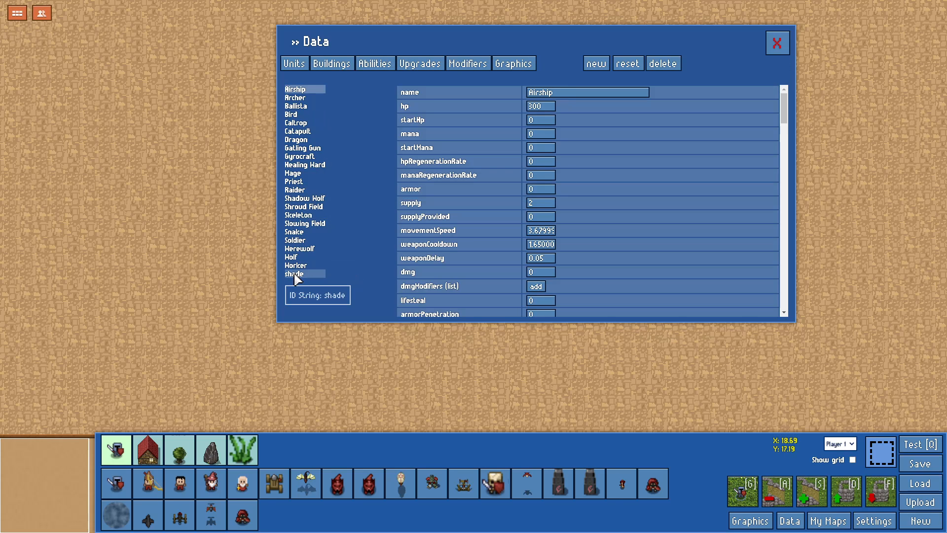
{"action": "left_click", "coordinate": [532, 95]}
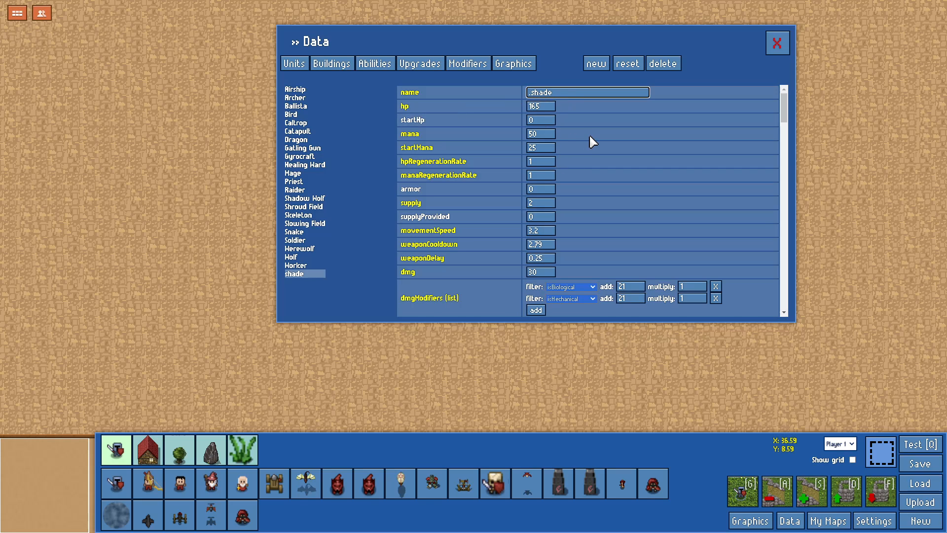
{"action": "scroll", "coordinate": [600, 156], "scroll_direction": "down", "scroll_amount": 1}
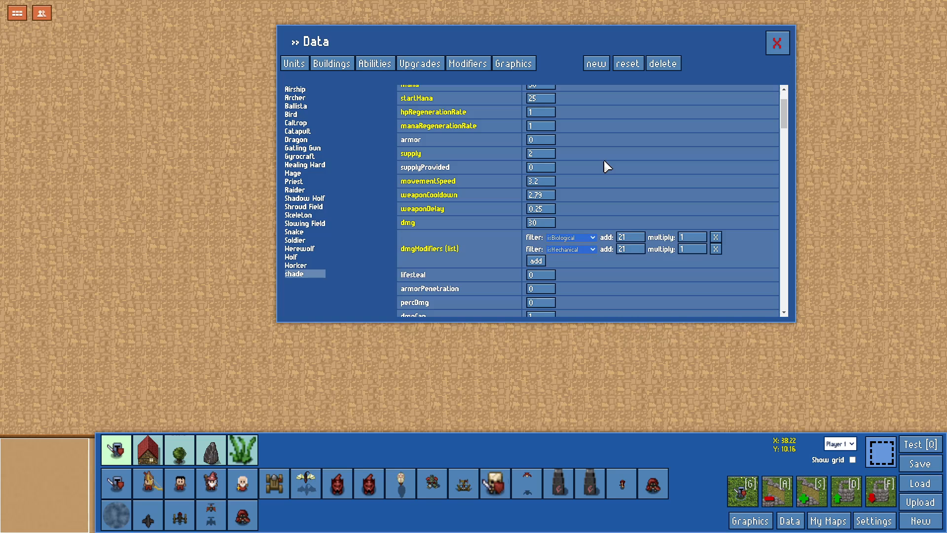
{"action": "scroll", "coordinate": [647, 158], "scroll_direction": "down", "scroll_amount": 10}
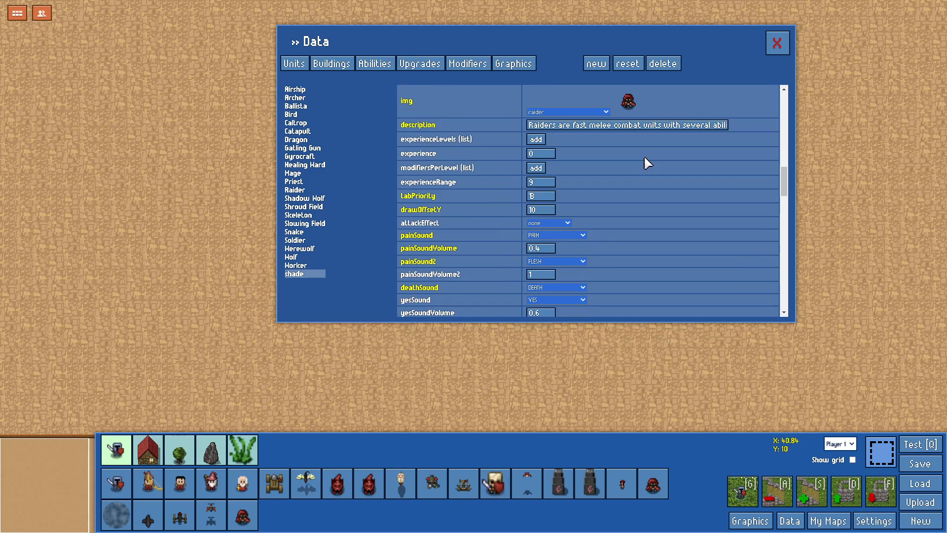
{"action": "scroll", "coordinate": [643, 155], "scroll_direction": "down", "scroll_amount": 8}
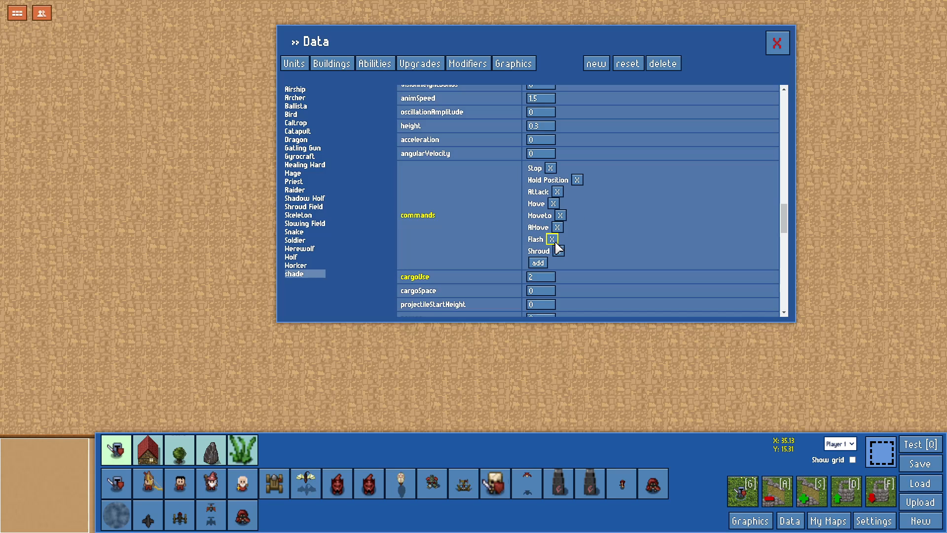
{"action": "left_click", "coordinate": [552, 240]}
{"action": "left_click", "coordinate": [556, 239]}
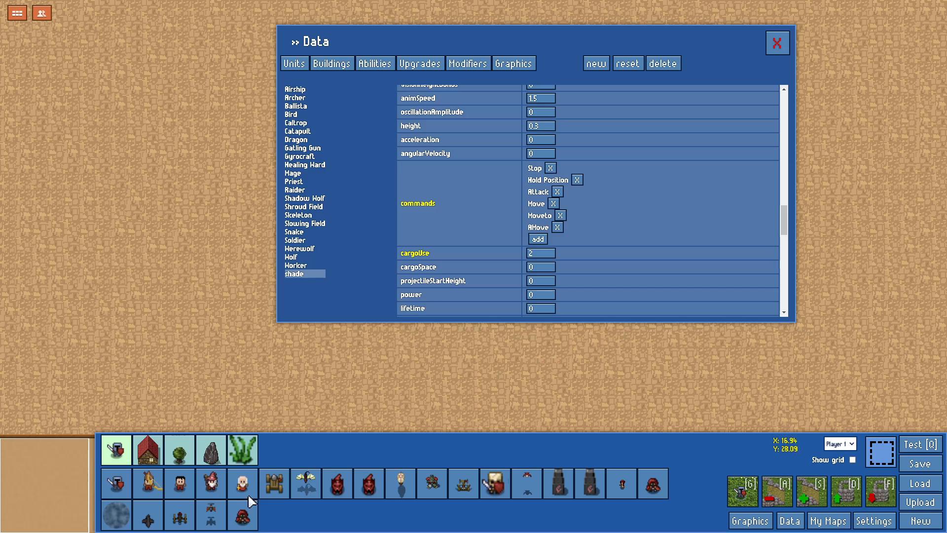
Step: Place one shade unit on the open ground in the map's upper-left area
{"action": "left_click", "coordinate": [242, 515]}
{"action": "left_click", "coordinate": [121, 156]}
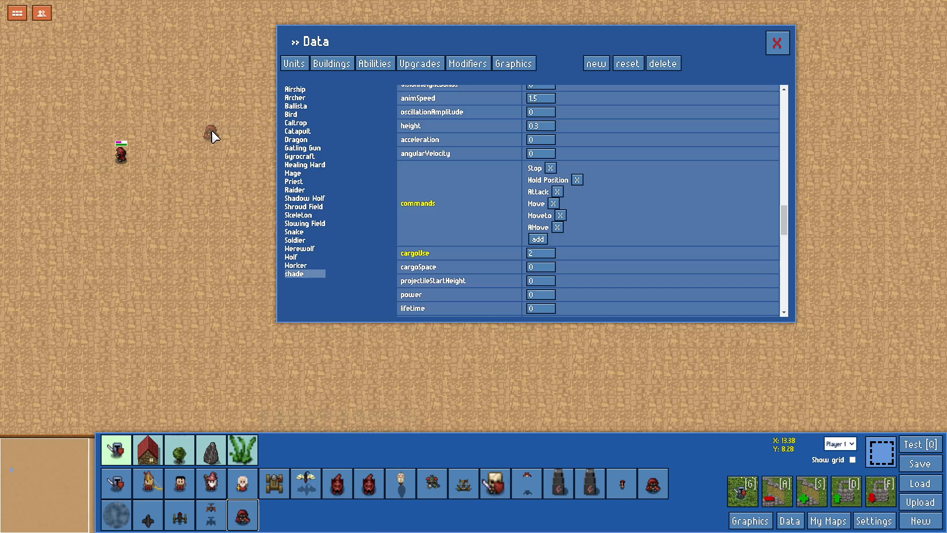
Step: Create a new ability cloned from Heal with ID string and name "stealth"
{"action": "left_click", "coordinate": [377, 64]}
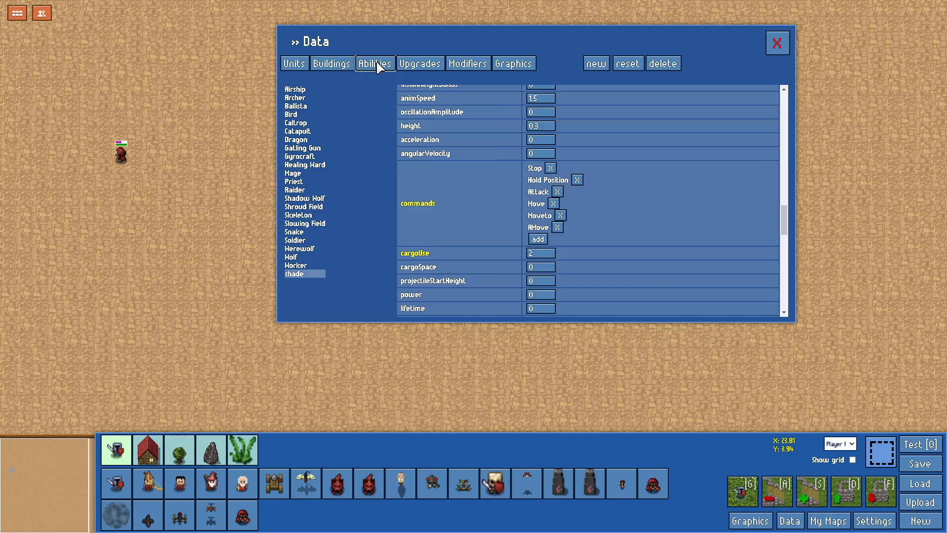
{"action": "left_click", "coordinate": [595, 65]}
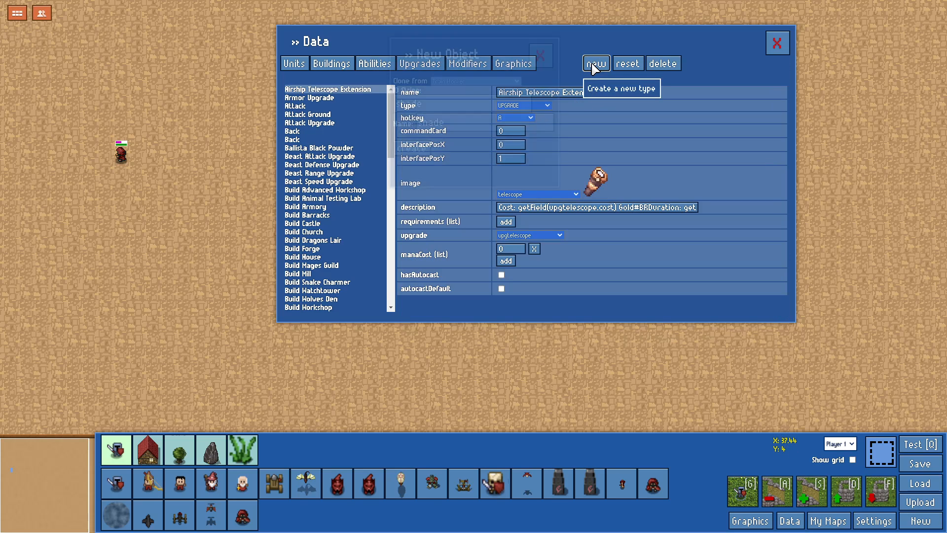
{"action": "left_click", "coordinate": [502, 93]}
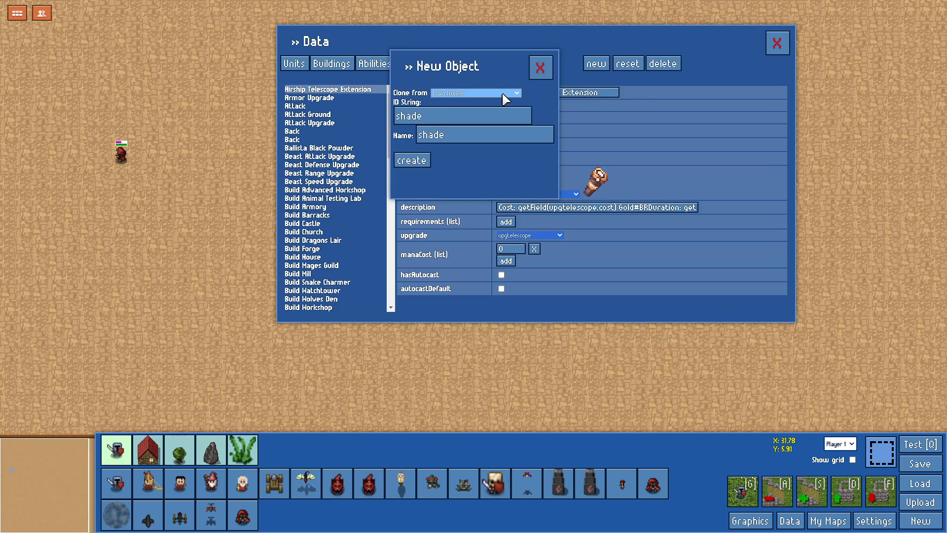
{"action": "key", "text": "h"}
{"action": "left_click", "coordinate": [473, 120]}
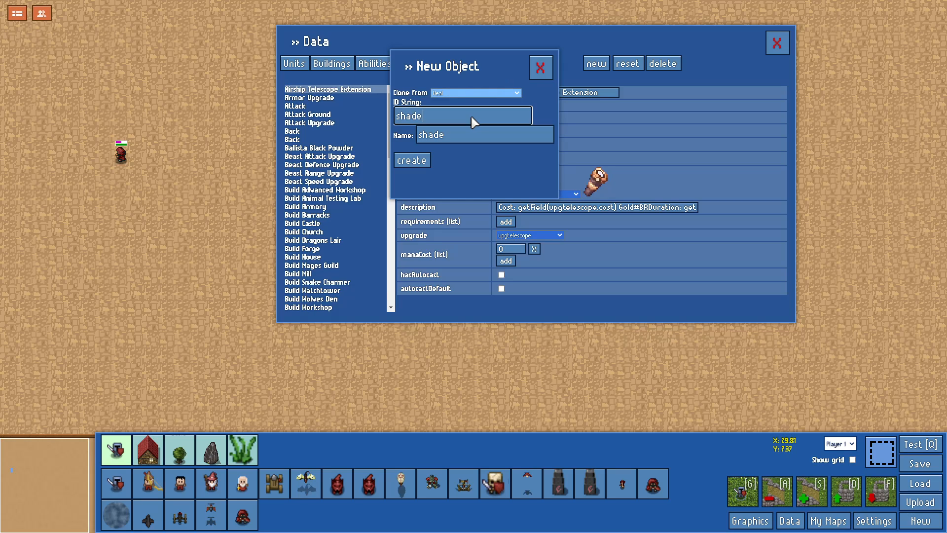
{"action": "key", "text": "ctrl+a"}
{"action": "type", "text": "stealth"}
{"action": "key", "text": "Tab"}
{"action": "type", "text": "stealth"}
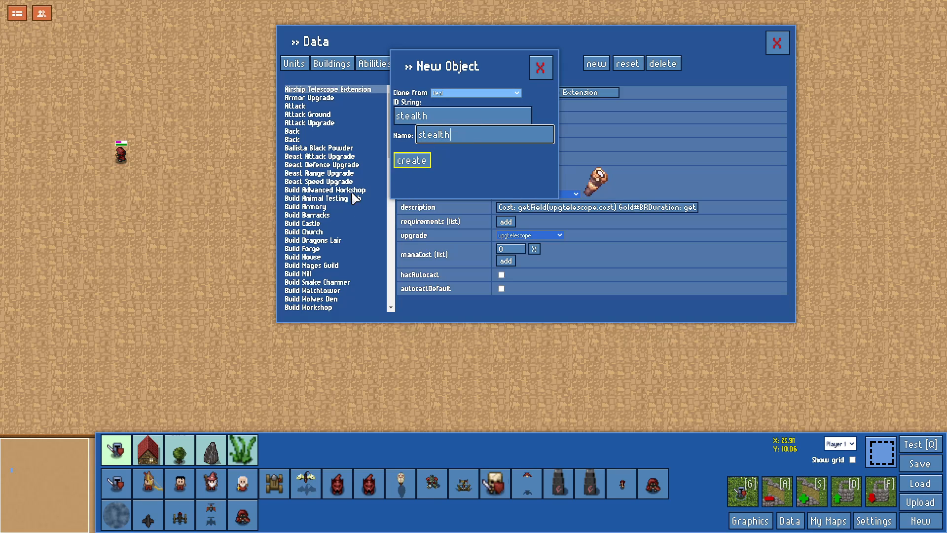
{"action": "key", "text": "Return"}
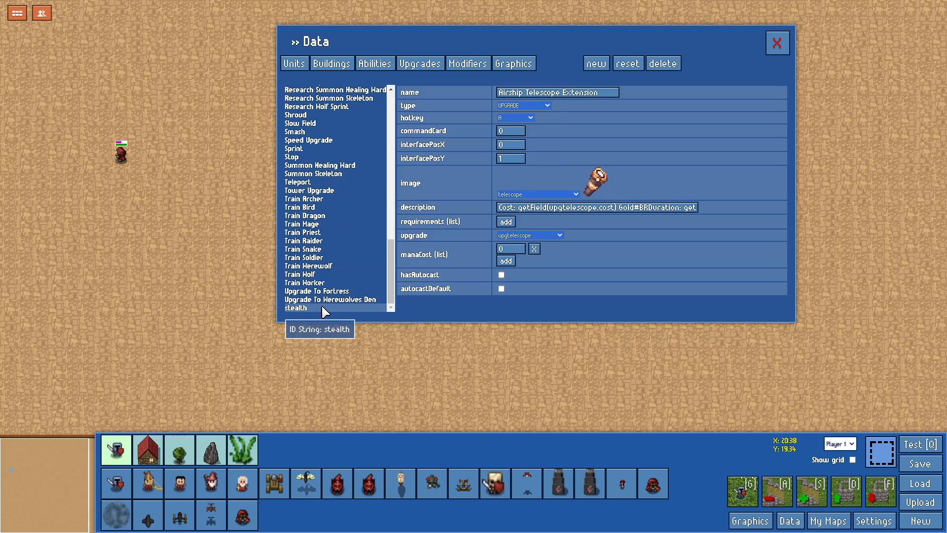
Step: Rename the stealth ability to ".stealth" and set its hotkey to Q
{"action": "left_click", "coordinate": [299, 307]}
{"action": "left_click", "coordinate": [527, 92]}
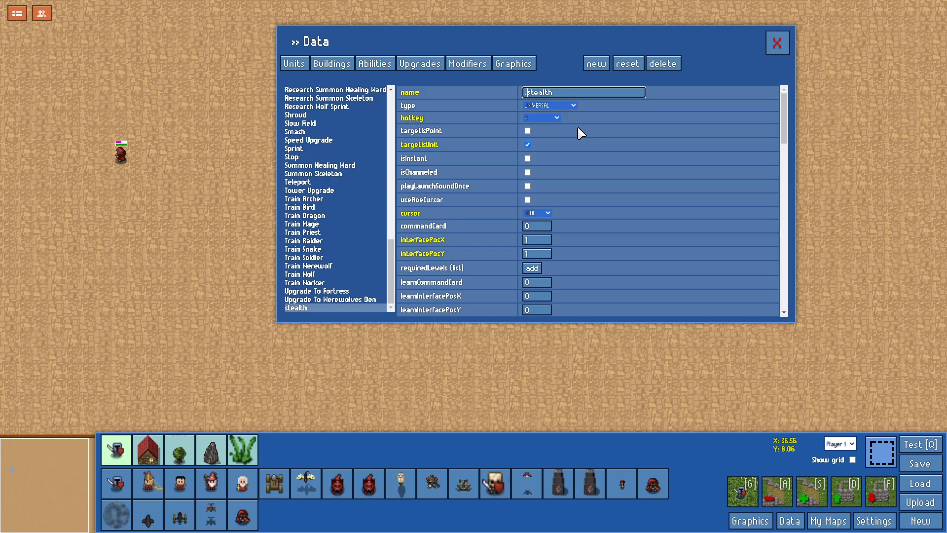
{"action": "left_click", "coordinate": [545, 105]}
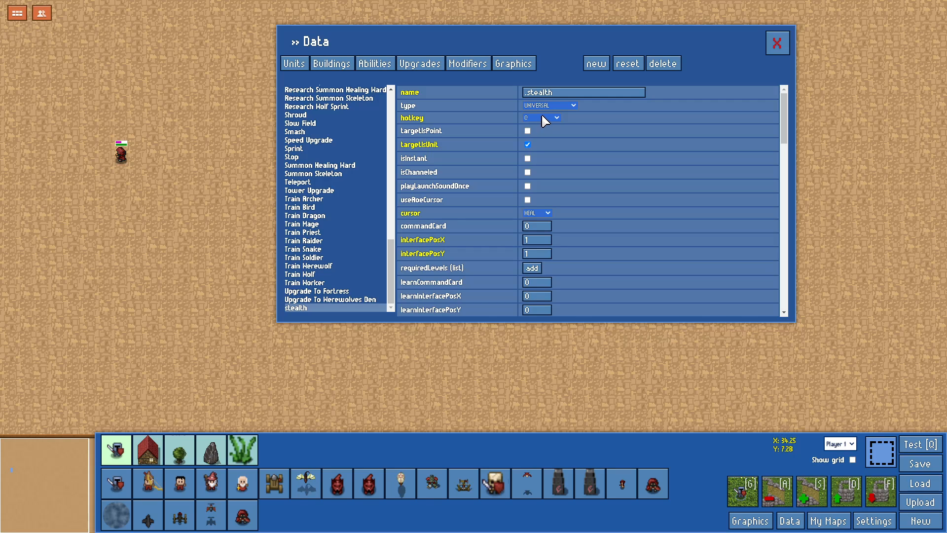
{"action": "key", "text": "q"}
Step: Disable targetIsUnit and enable isInstant for the stealth ability, and set its interfacePosX to 0
{"action": "left_click", "coordinate": [527, 144]}
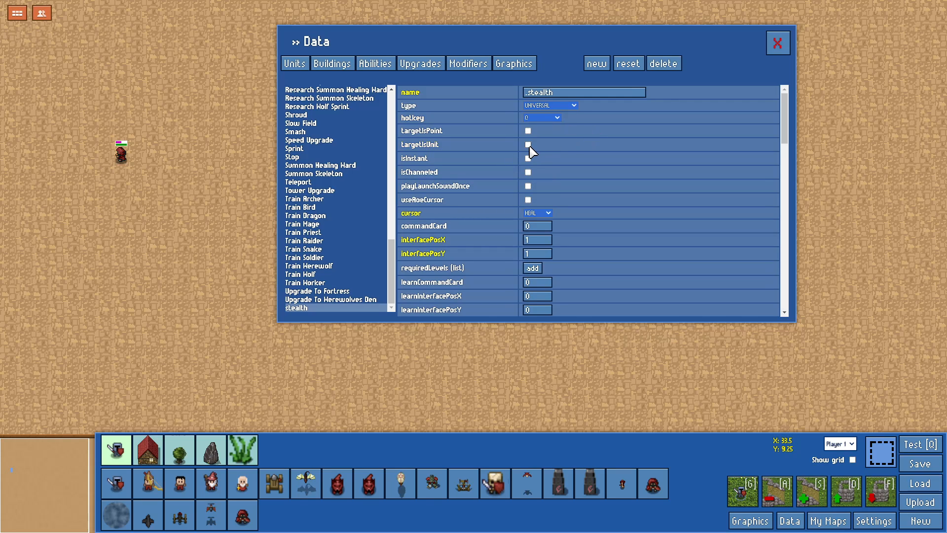
{"action": "left_click", "coordinate": [527, 158]}
{"action": "scroll", "coordinate": [564, 183], "scroll_direction": "down", "scroll_amount": 1}
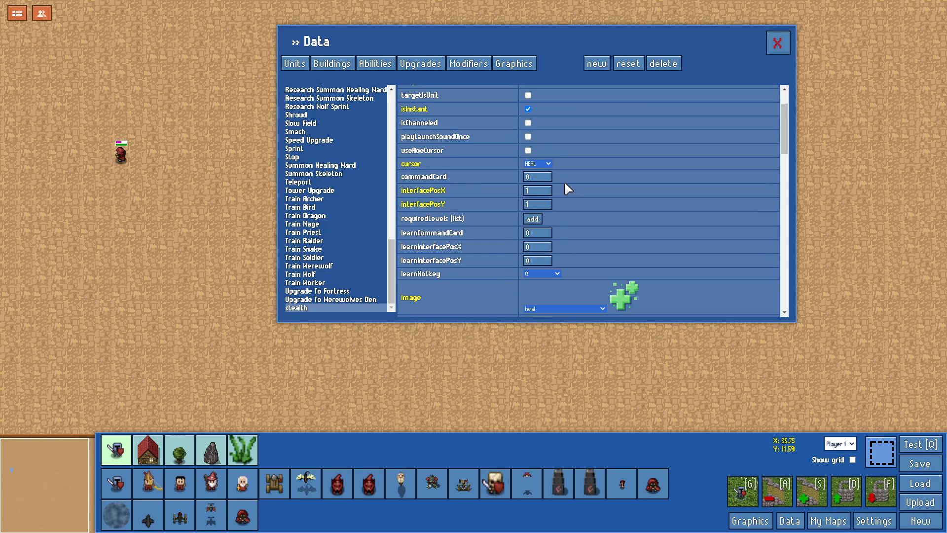
{"action": "left_click", "coordinate": [530, 193]}
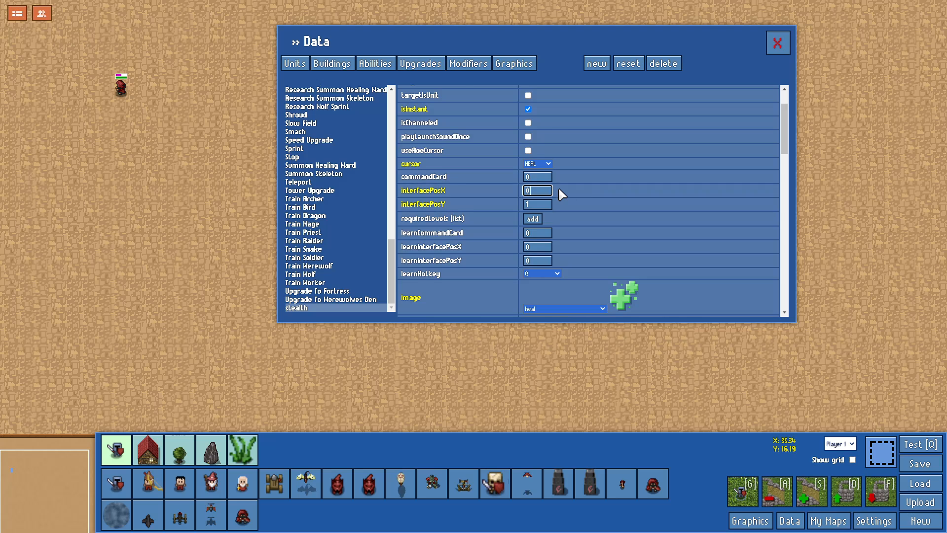
Step: Set the stealth ability's description to "Stealth the Shade" and remove its isBiological target requirement
{"action": "scroll", "coordinate": [559, 191], "scroll_direction": "down", "scroll_amount": 2}
{"action": "left_click", "coordinate": [559, 248]}
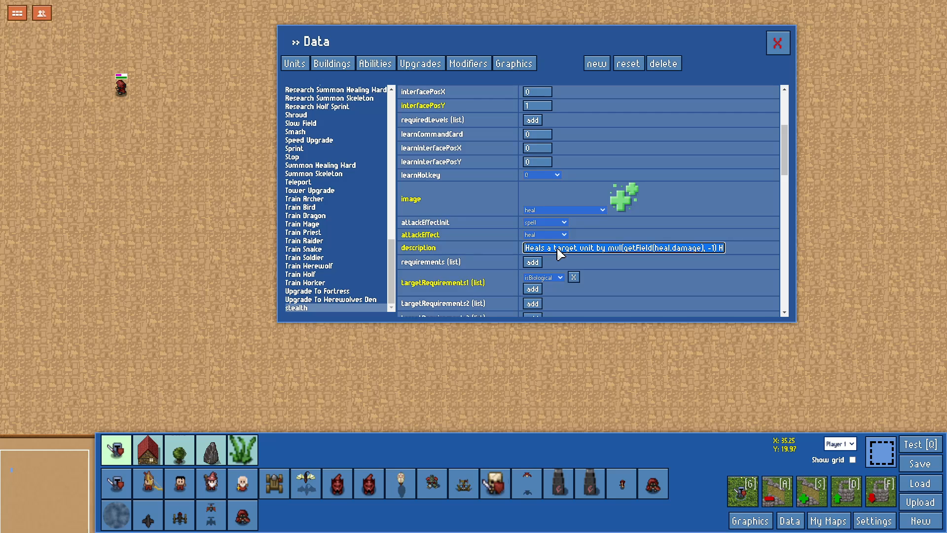
{"action": "type", "text": "Stealth the Shade"}
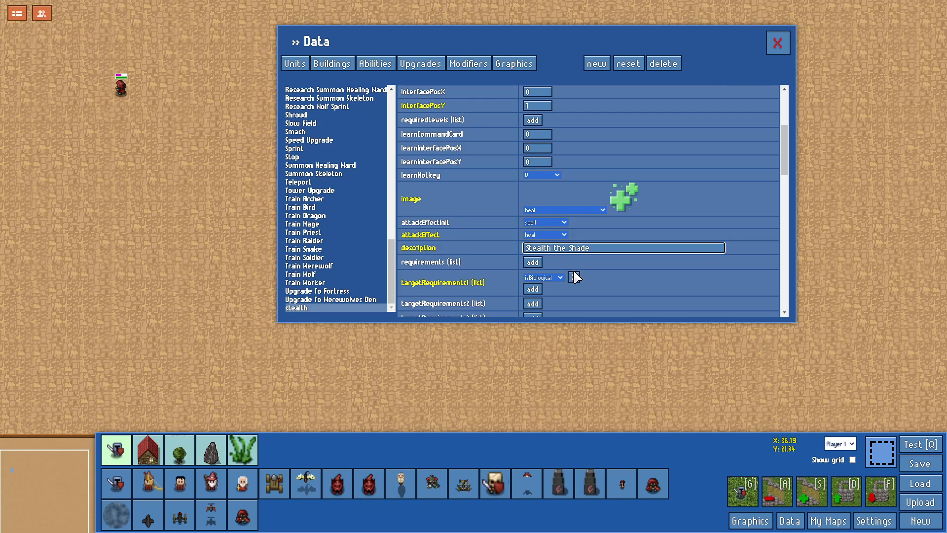
{"action": "left_click", "coordinate": [574, 274]}
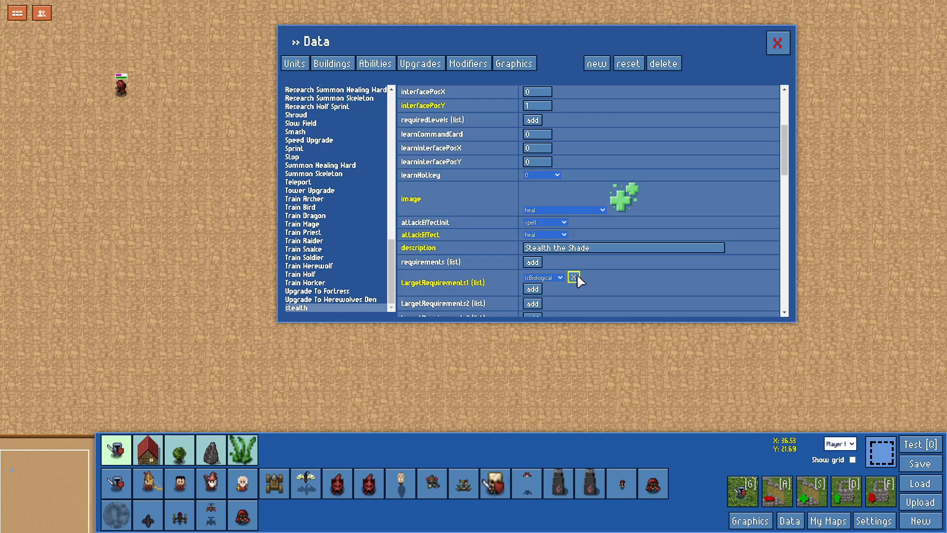
{"action": "left_click", "coordinate": [574, 277]}
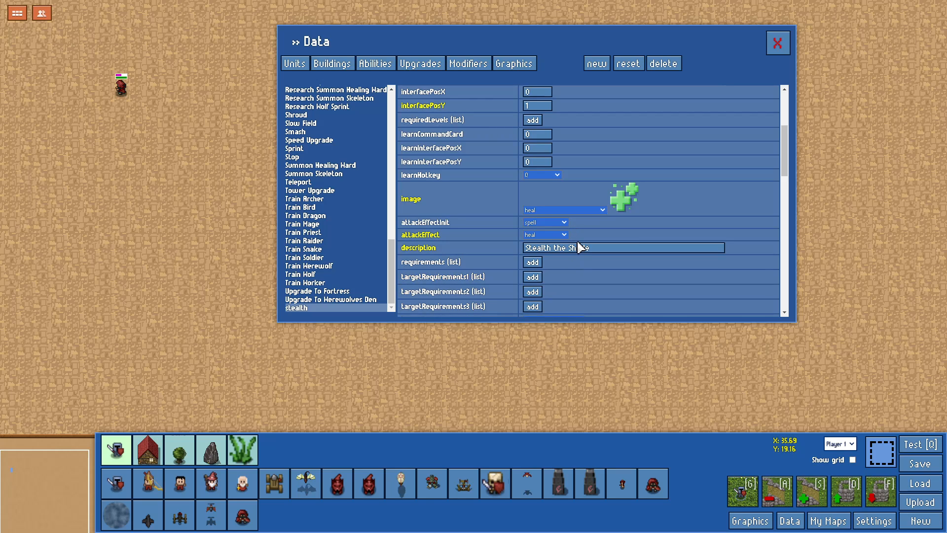
Step: Set the stealth ability's manaCost to 0 and its launchSound to NONE
{"action": "scroll", "coordinate": [577, 245], "scroll_direction": "down", "scroll_amount": 1}
{"action": "scroll", "coordinate": [576, 239], "scroll_direction": "down", "scroll_amount": 1}
{"action": "left_click", "coordinate": [546, 235]}
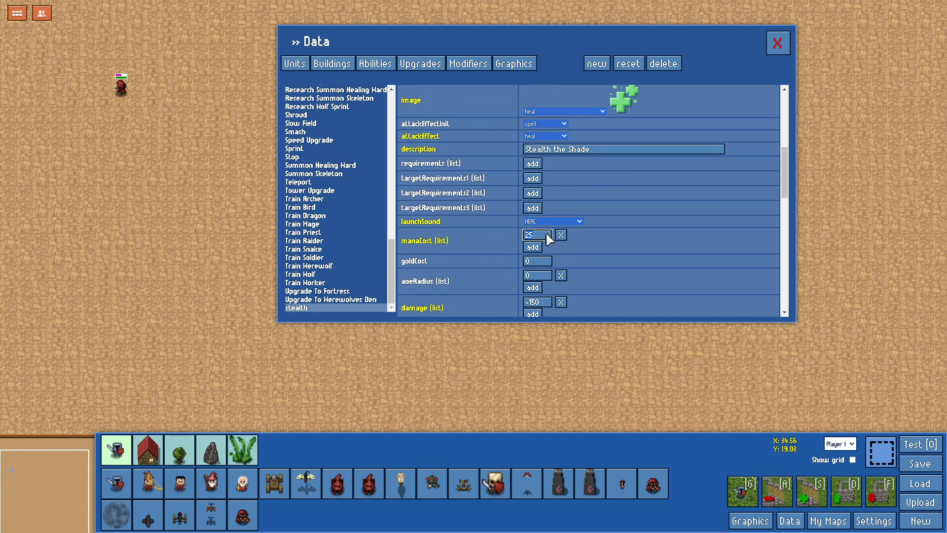
{"action": "type", "text": "0"}
{"action": "left_click", "coordinate": [551, 223]}
{"action": "left_click", "coordinate": [543, 237]}
{"action": "key", "text": "Up"}
Step: Set the stealth ability's damage to 0 and disable hitsFriendly and hitsEnemy
{"action": "scroll", "coordinate": [590, 224], "scroll_direction": "down", "scroll_amount": 1}
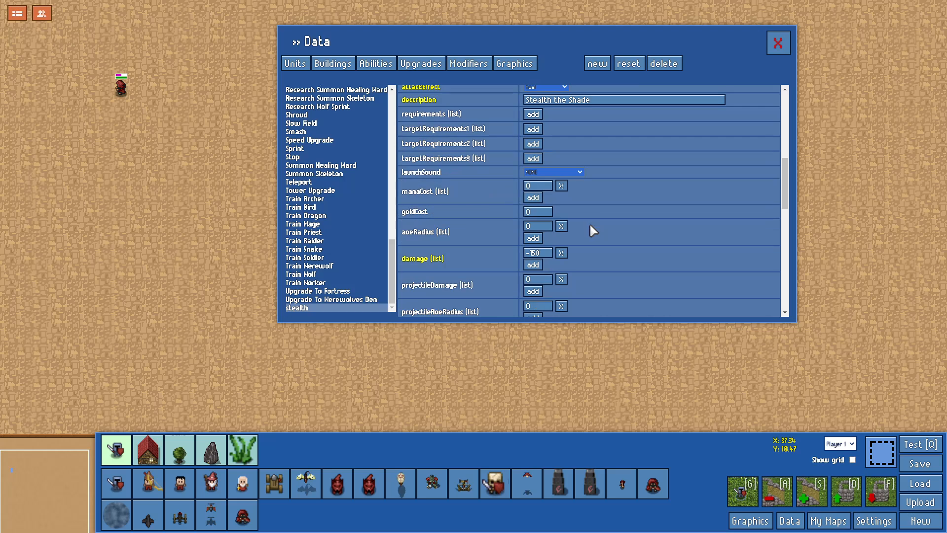
{"action": "double_click", "coordinate": [541, 251]}
{"action": "type", "text": "0"}
{"action": "scroll", "coordinate": [590, 245], "scroll_direction": "down", "scroll_amount": 2}
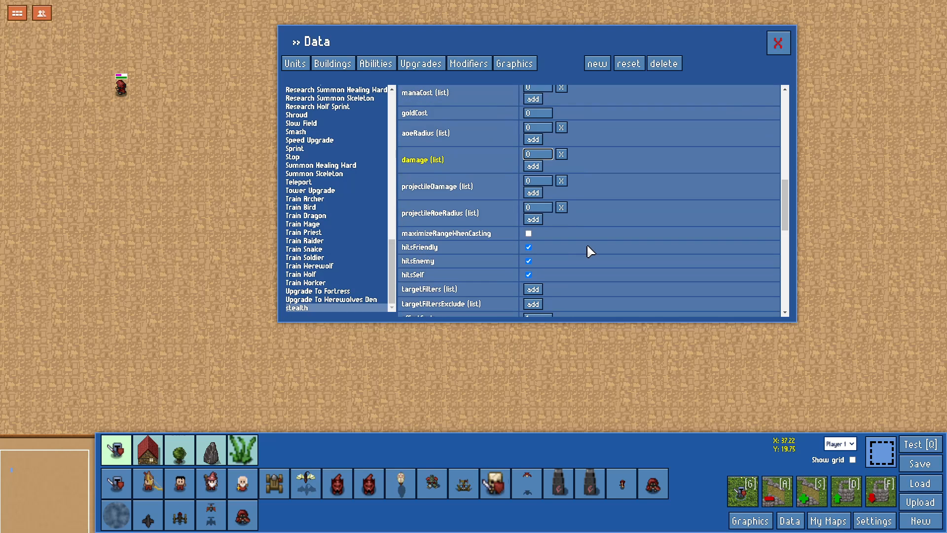
{"action": "left_click", "coordinate": [528, 248]}
{"action": "left_click", "coordinate": [528, 248]}
{"action": "left_click", "coordinate": [527, 261]}
Step: Set the stealth ability's castingDelay and cooldown to 0
{"action": "scroll", "coordinate": [547, 254], "scroll_direction": "down", "scroll_amount": 1}
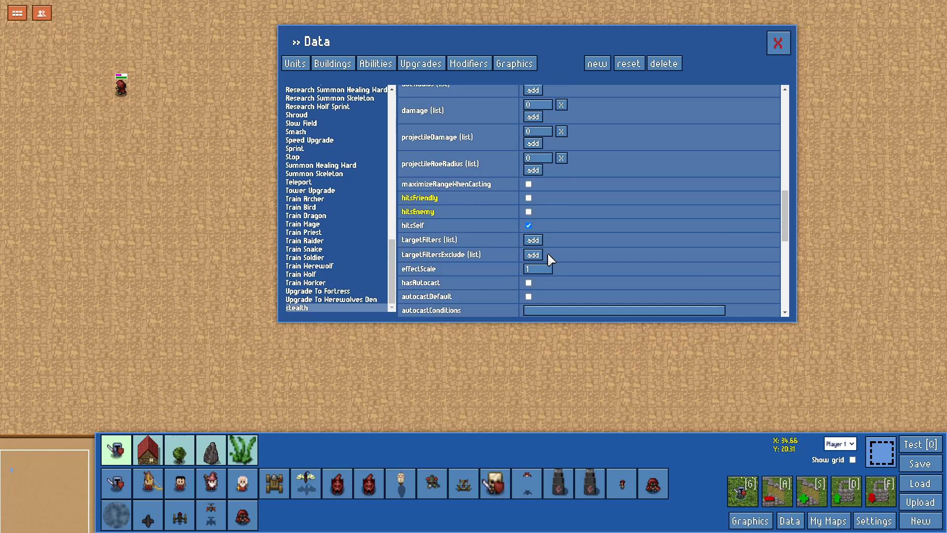
{"action": "scroll", "coordinate": [547, 254], "scroll_direction": "down", "scroll_amount": 1}
{"action": "scroll", "coordinate": [547, 251], "scroll_direction": "down", "scroll_amount": 2}
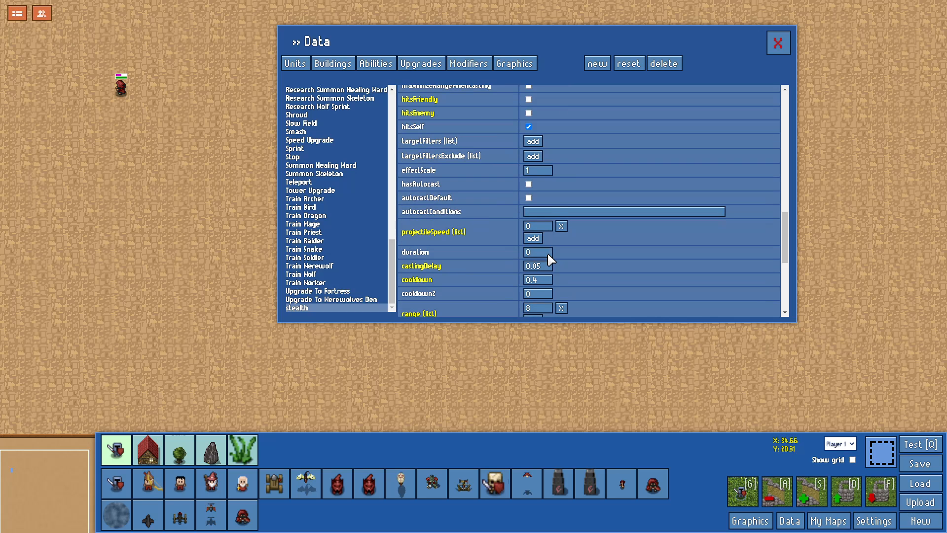
{"action": "left_click", "coordinate": [544, 218]}
{"action": "type", "text": "0"}
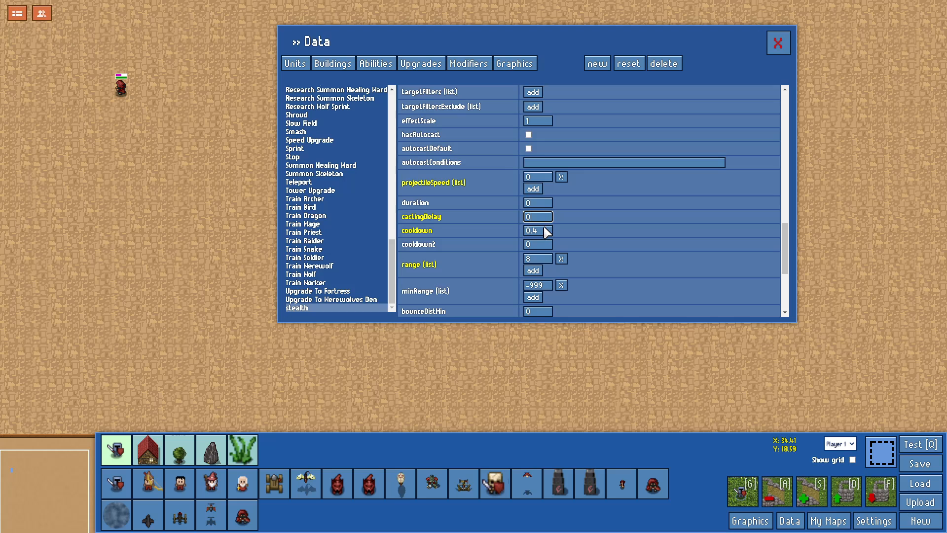
{"action": "left_click", "coordinate": [543, 231]}
{"action": "type", "text": "0"}
{"action": "scroll", "coordinate": [546, 232], "scroll_direction": "down", "scroll_amount": 1}
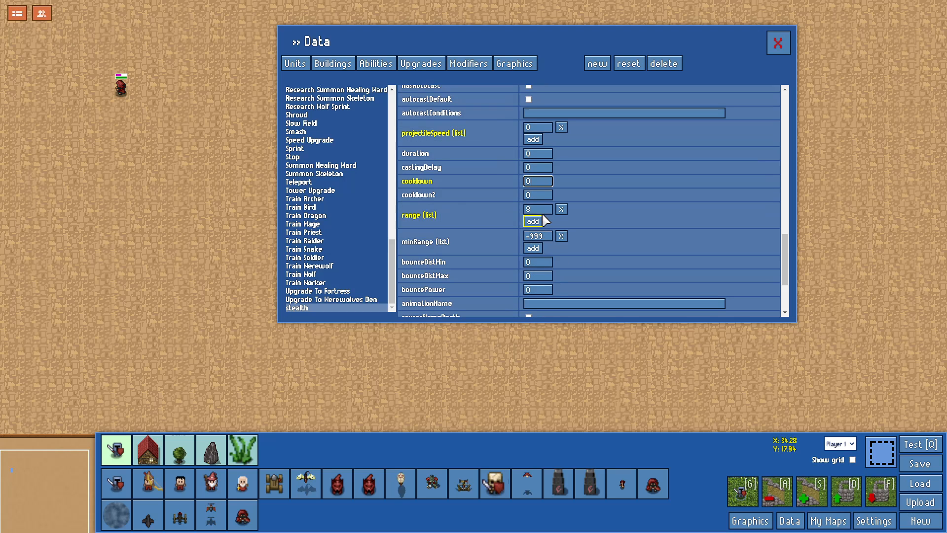
Step: Add an invisibility entry to the stealth ability's modifiersSelf list
{"action": "scroll", "coordinate": [562, 233], "scroll_direction": "down", "scroll_amount": 2}
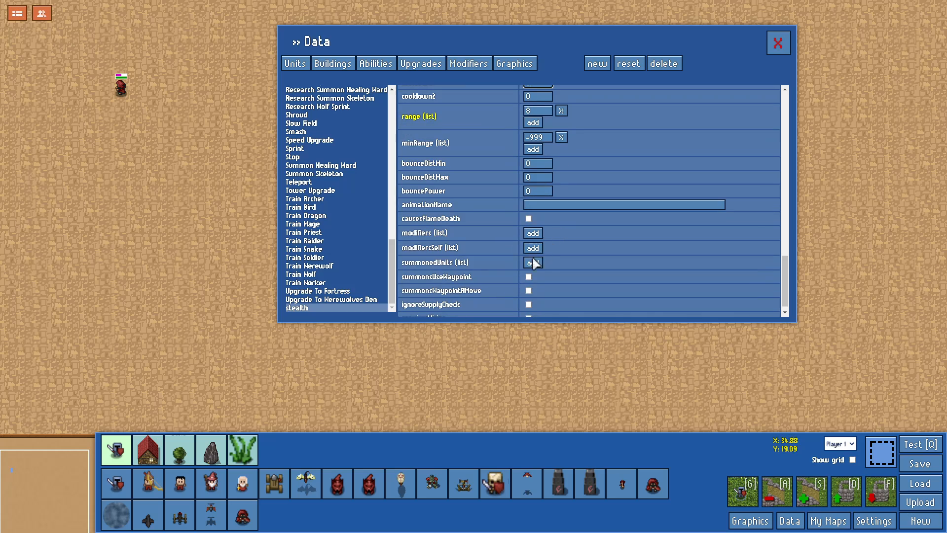
{"action": "mouse_move", "coordinate": [491, 254]}
{"action": "left_click", "coordinate": [540, 251]}
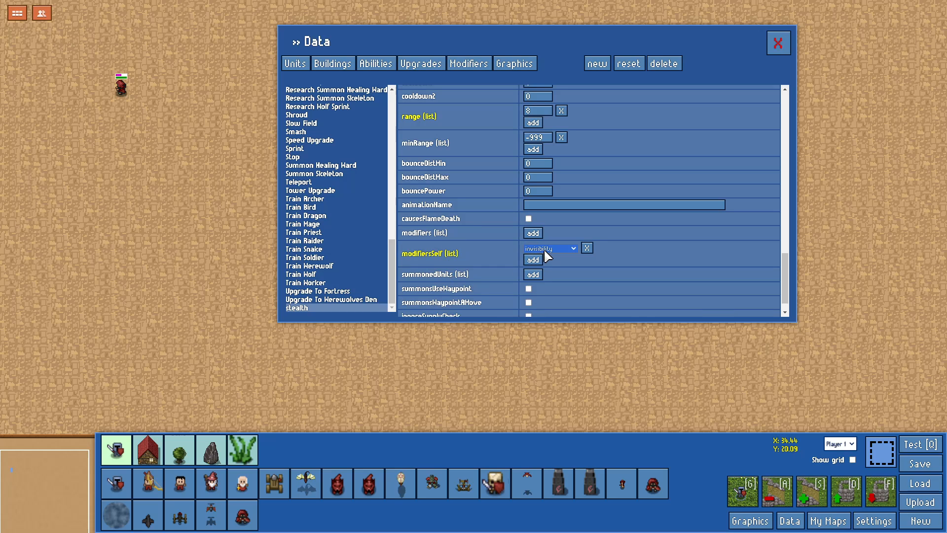
Step: Create a new modifier cloned from InvisibilityBuff with the ID string "stealthmodifier" and the name "stealthModifier"
{"action": "left_click", "coordinate": [477, 65]}
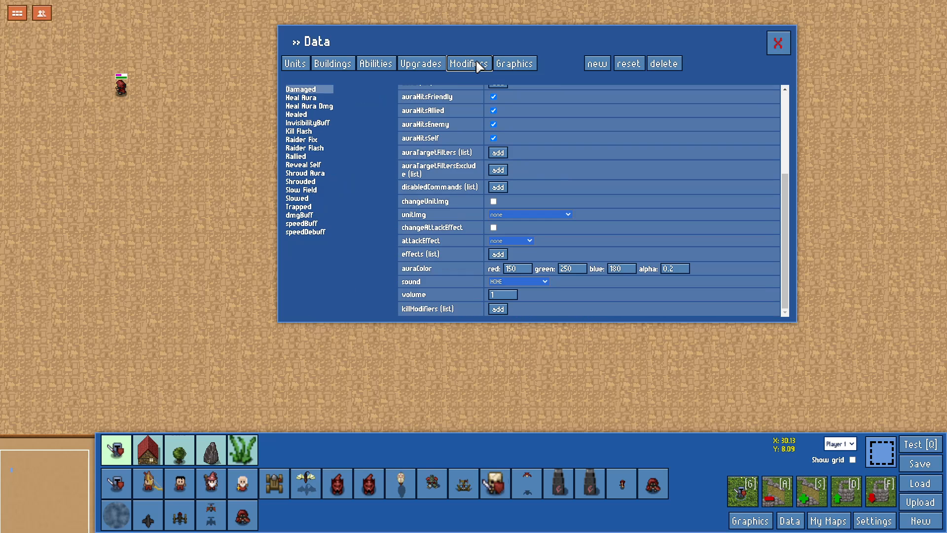
{"action": "left_click", "coordinate": [597, 64]}
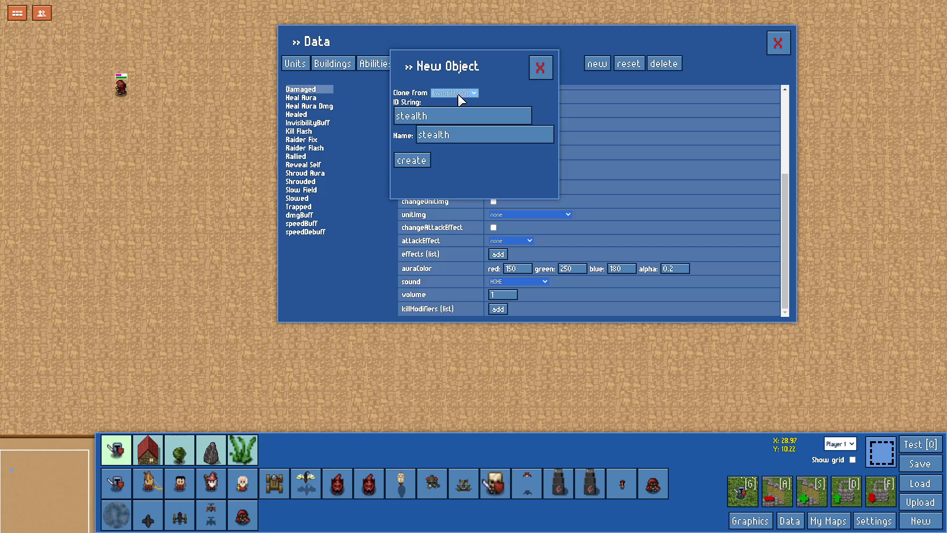
{"action": "left_click", "coordinate": [462, 114]}
{"action": "double_click", "coordinate": [463, 114]}
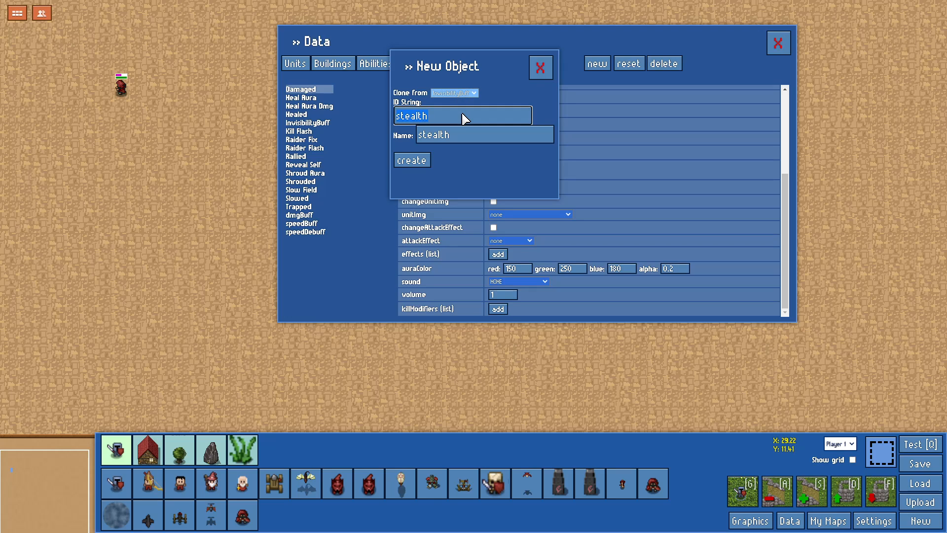
{"action": "type", "text": "stealthability"}
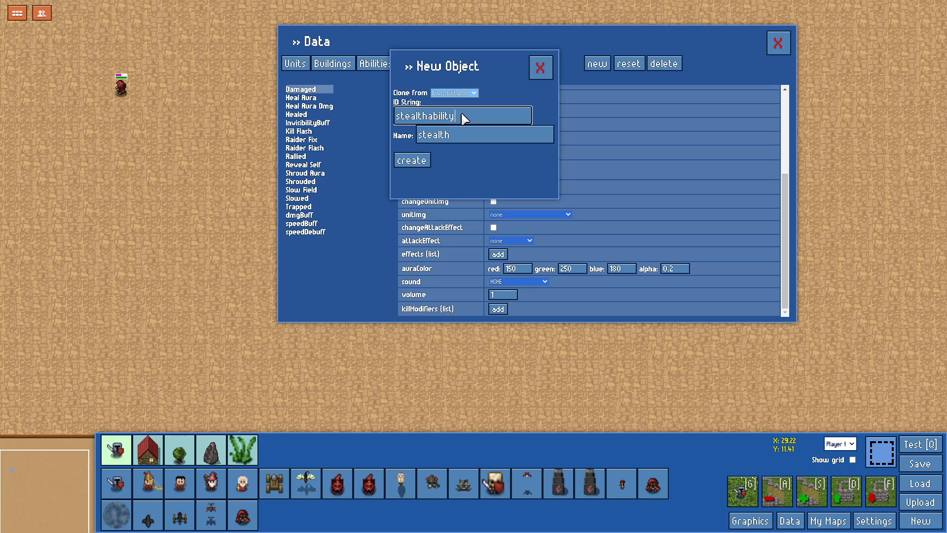
{"action": "key", "text": "shift+Left"}
{"action": "key", "text": "shift+Left"}
{"action": "key", "text": "shift+Left"}
{"action": "type", "text": "modifier"}
{"action": "key", "text": "Tab"}
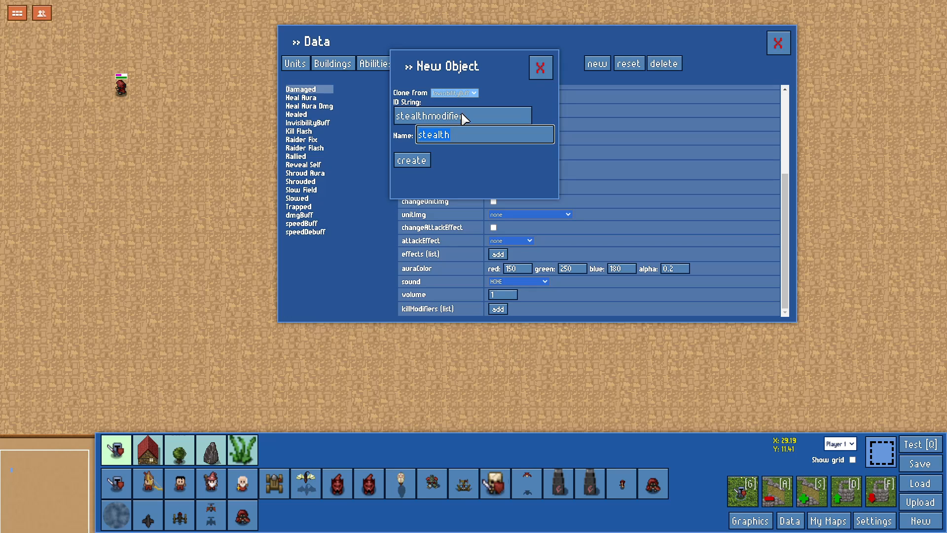
{"action": "type", "text": "stealthModifier"}
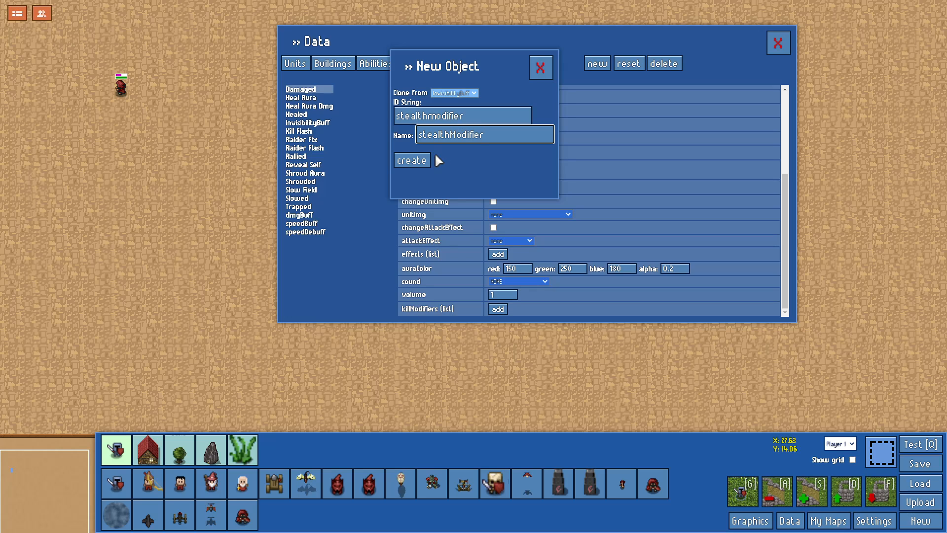
{"action": "left_click", "coordinate": [414, 160]}
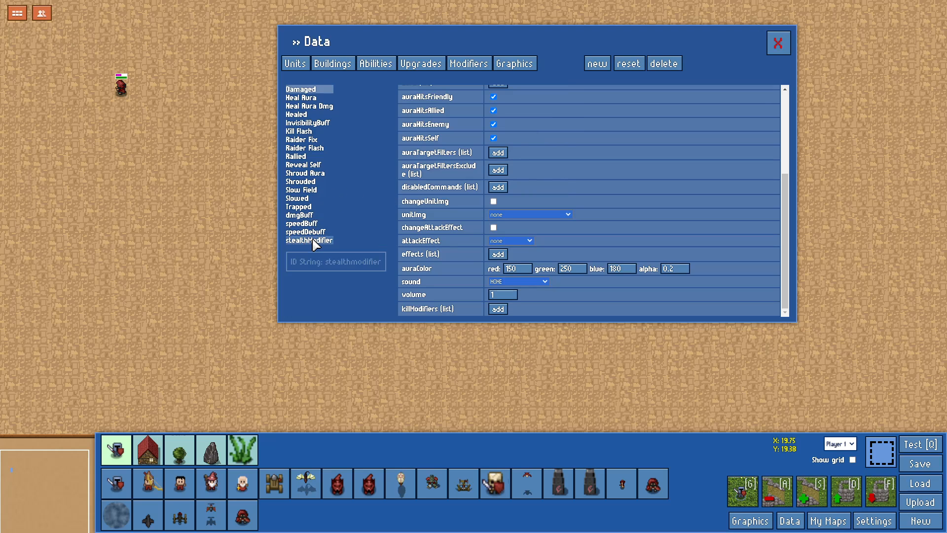
Step: Rename the new stealth modifier to ".stealthModifier" and set its description to "Shade becomes invisible but cant move or attack"
{"action": "scroll", "coordinate": [522, 131], "scroll_direction": "up", "scroll_amount": 5}
{"action": "left_click", "coordinate": [505, 94]}
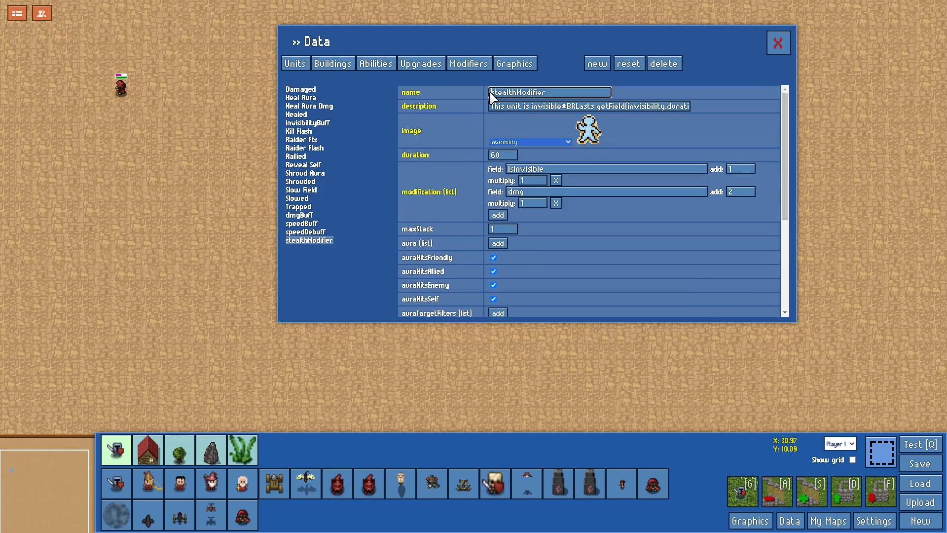
{"action": "type", "text": "."}
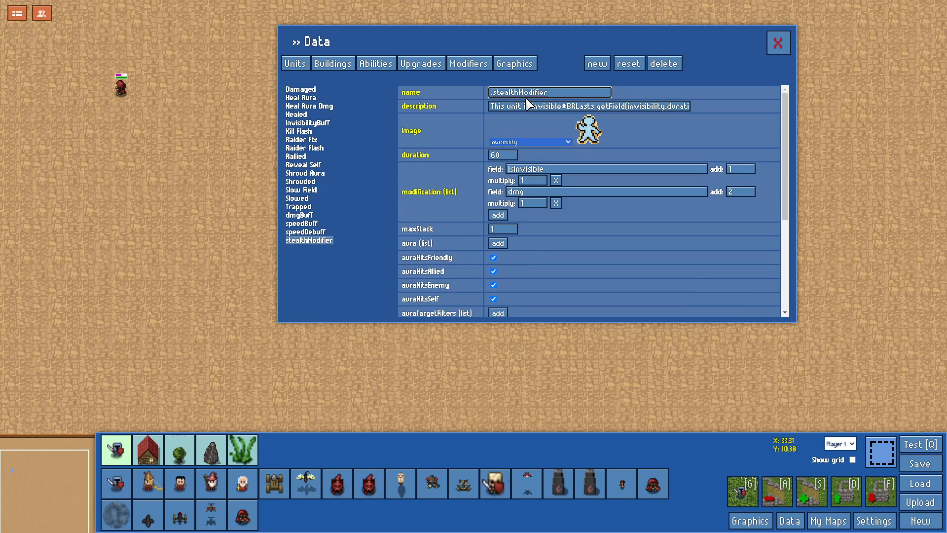
{"action": "left_click", "coordinate": [526, 108]}
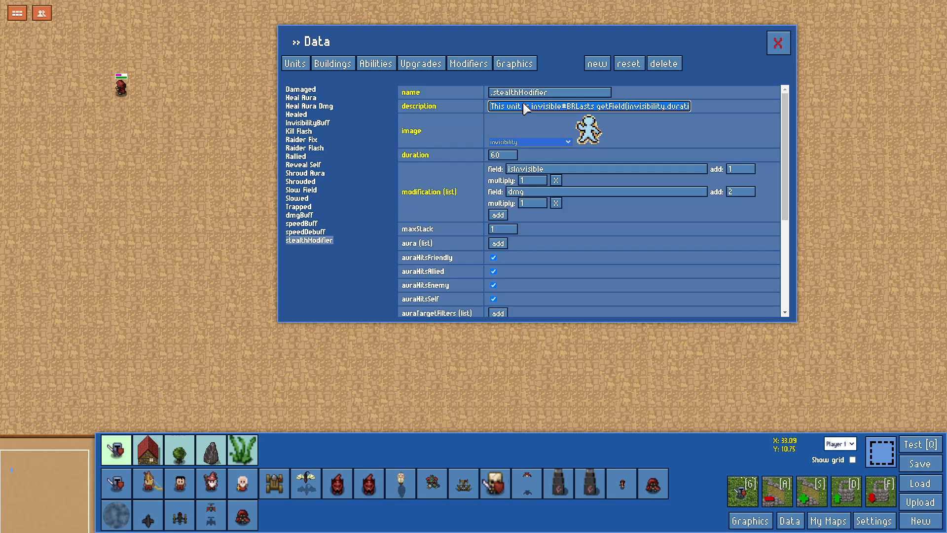
{"action": "key", "text": "ctrl+a"}
{"action": "key", "text": "BackSpace"}
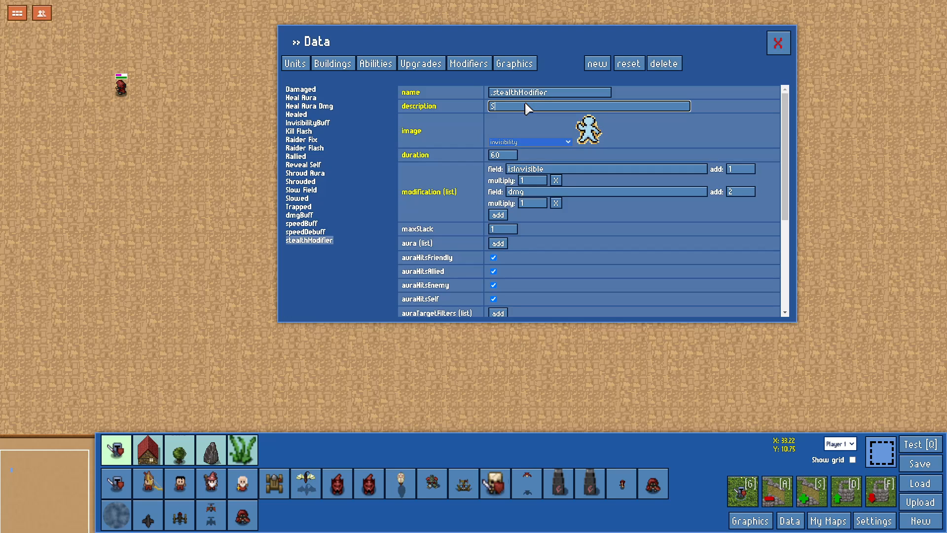
{"action": "type", "text": "Shade becomes invisible but can't move o"}
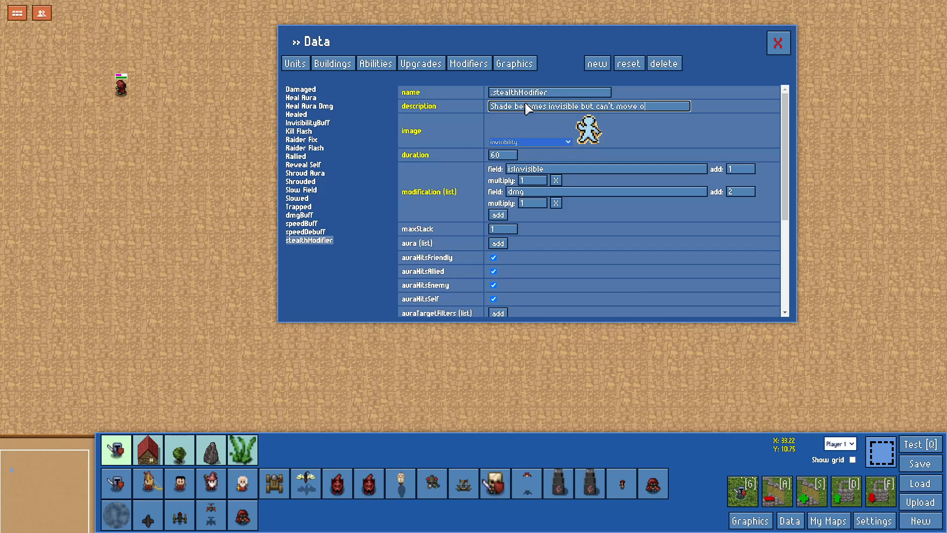
{"action": "type", "text": "r attack"}
Step: Set the stealth modifier's duration to 0
{"action": "left_click", "coordinate": [511, 156]}
{"action": "key", "text": "BackSpace"}
{"action": "key", "text": "BackSpace"}
{"action": "type", "text": "0"}
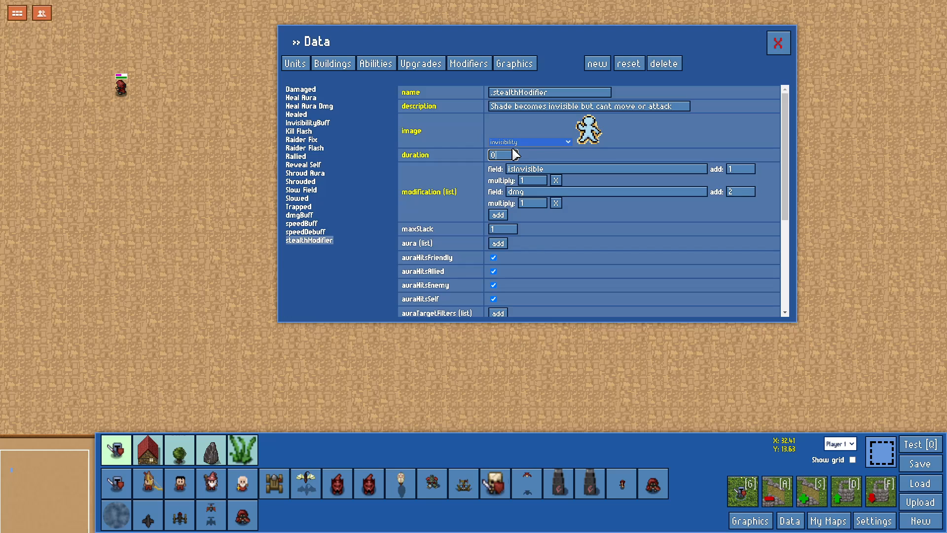
Step: Change the stealth modifier's dmg modification to the movementSpeed field with an add value of -4
{"action": "double_click", "coordinate": [565, 169]}
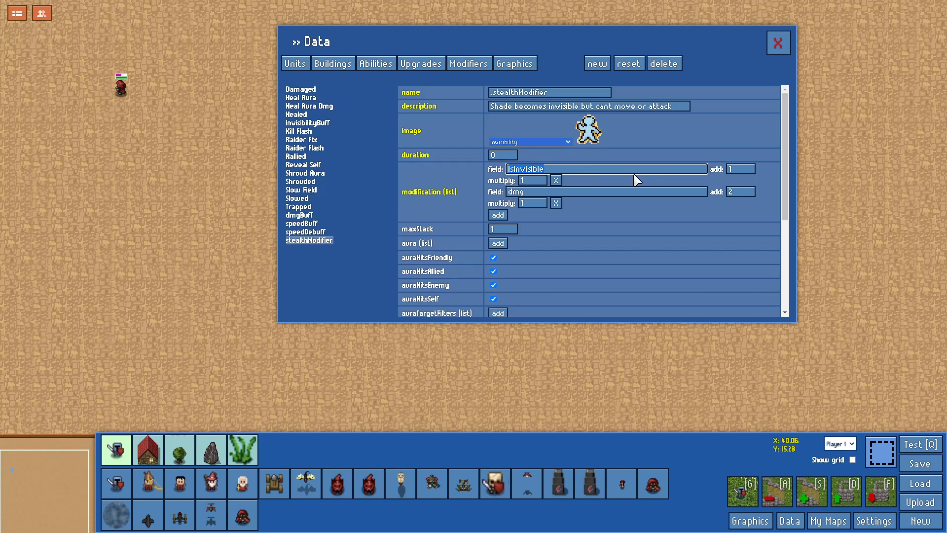
{"action": "left_click", "coordinate": [585, 191]}
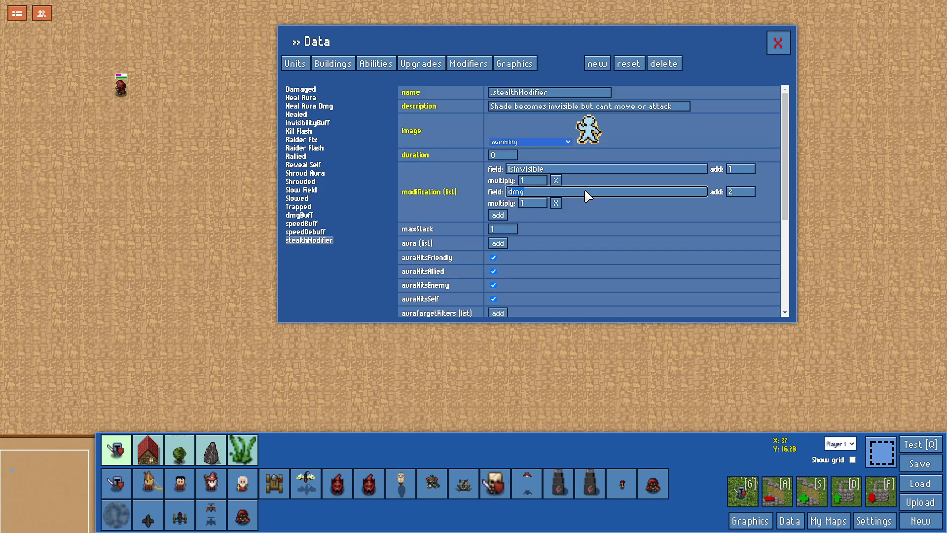
{"action": "type", "text": "movementSpeed"}
{"action": "left_click", "coordinate": [745, 191]}
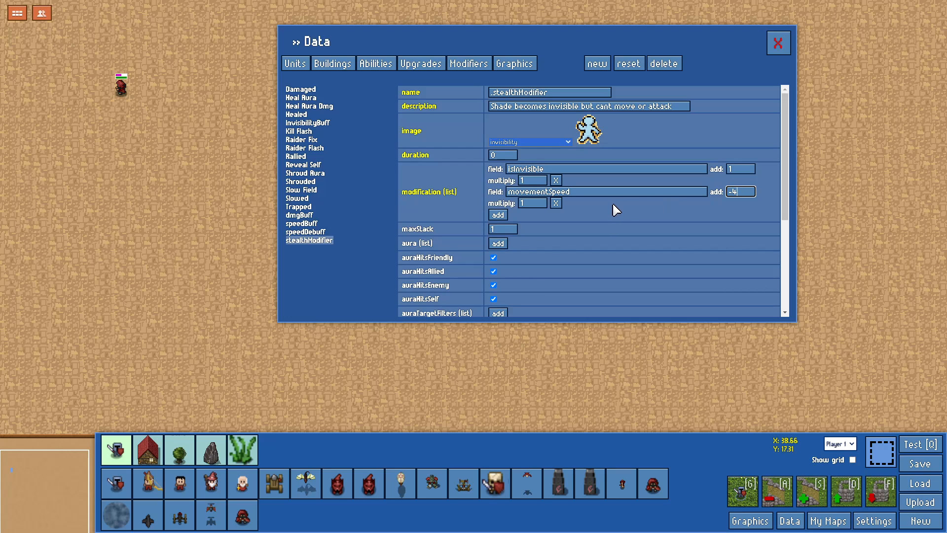
Step: Add a third modification to the stealth modifier for the weaponCooldown field with an add value of 99
{"action": "left_click", "coordinate": [506, 216]}
{"action": "left_click", "coordinate": [521, 215]}
{"action": "type", "text": "damage"}
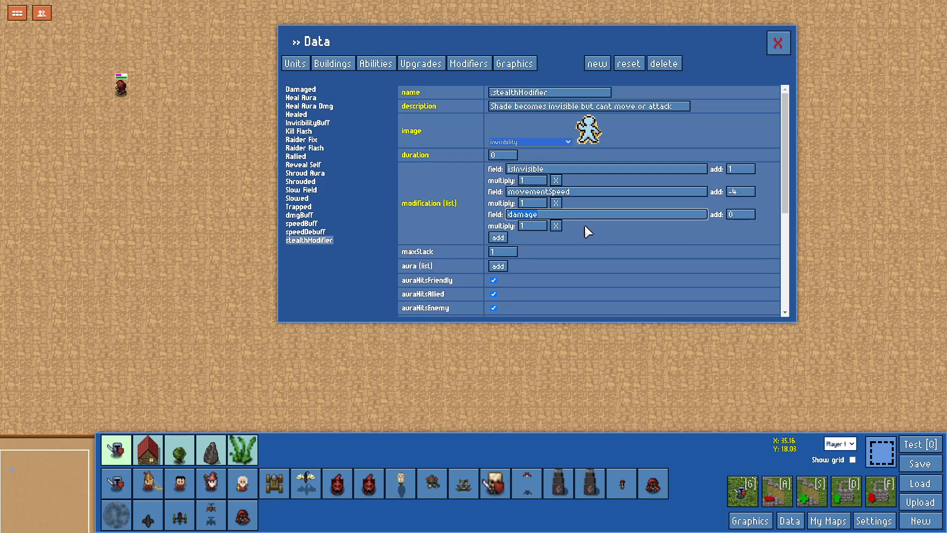
{"action": "type", "text": "weaponCo"}
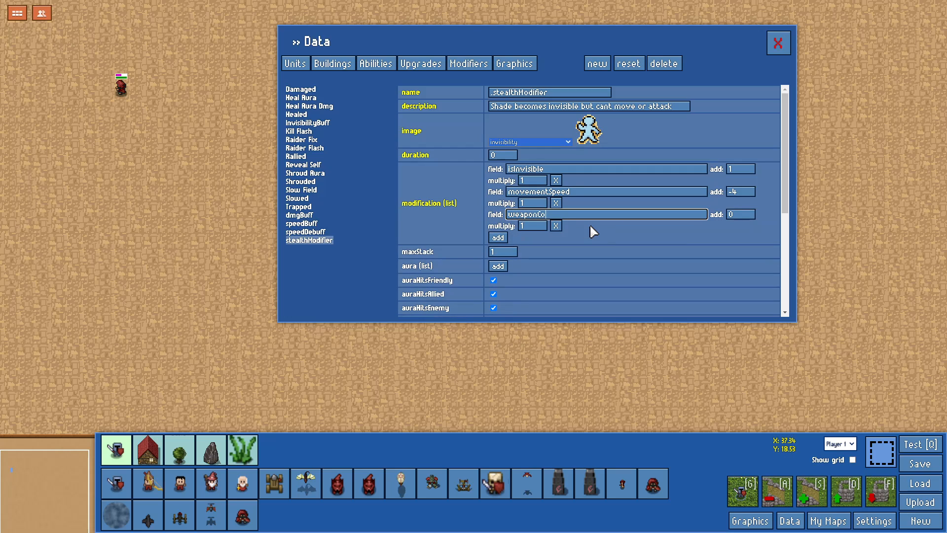
{"action": "type", "text": "oldown"}
{"action": "left_click", "coordinate": [593, 231]}
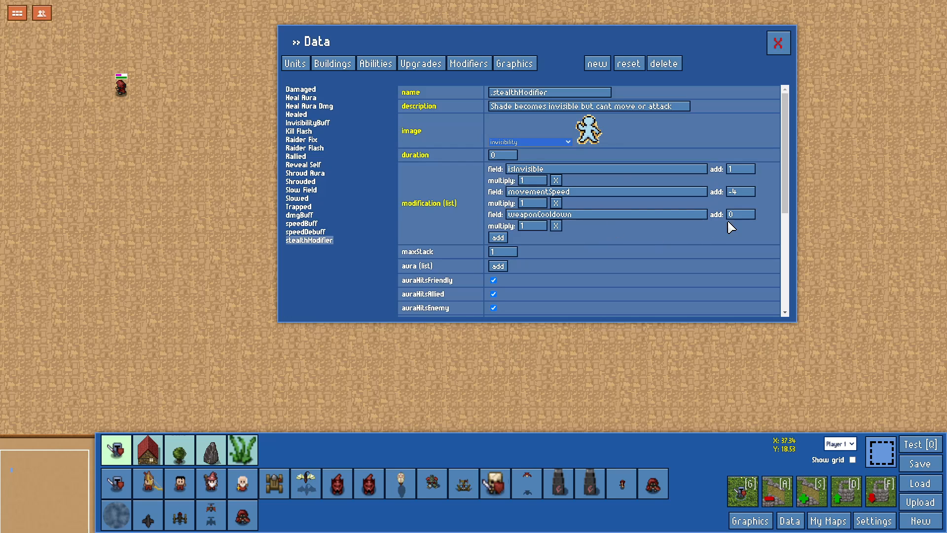
{"action": "left_click", "coordinate": [741, 215]}
{"action": "left_click", "coordinate": [532, 226]}
{"action": "scroll", "coordinate": [567, 214], "scroll_direction": "down", "scroll_amount": 5}
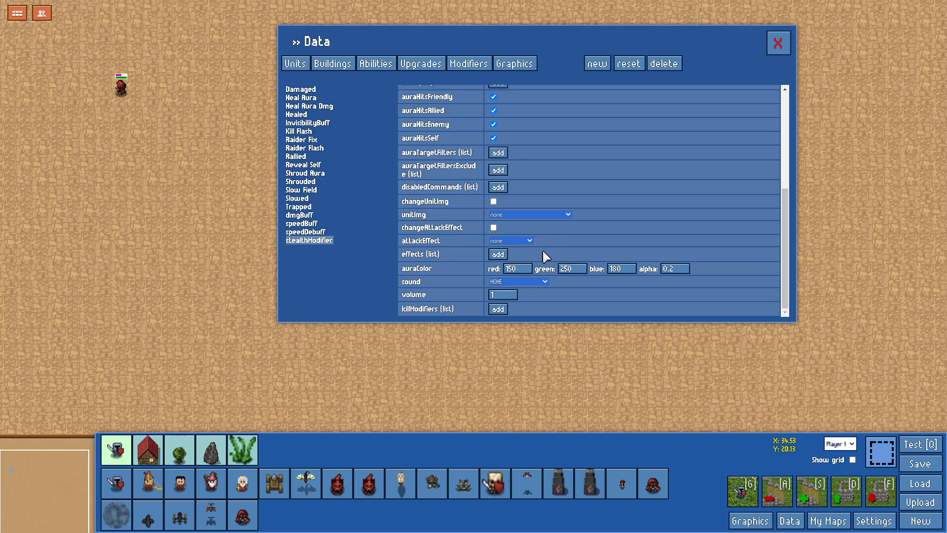
{"action": "scroll", "coordinate": [524, 262], "scroll_direction": "up", "scroll_amount": 8}
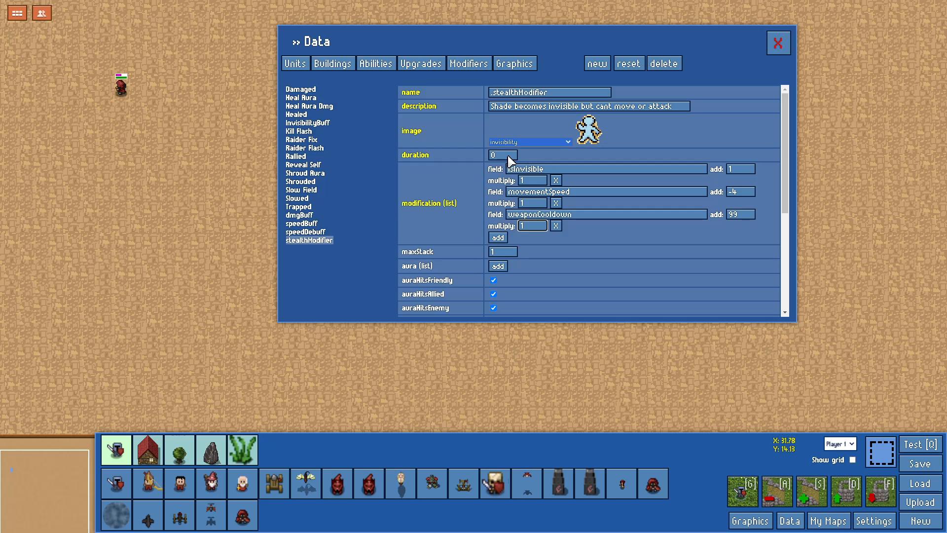
{"action": "scroll", "coordinate": [502, 223], "scroll_direction": "down", "scroll_amount": 5}
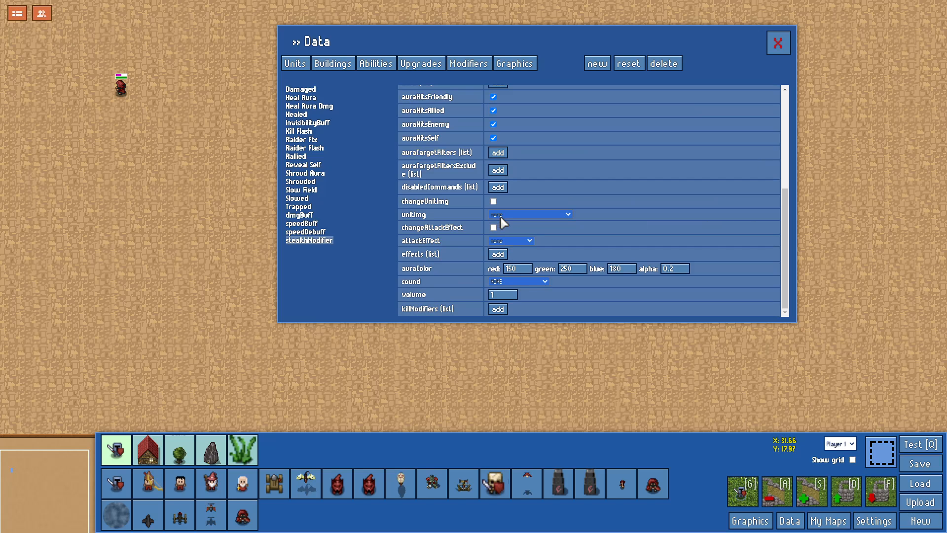
{"action": "left_click", "coordinate": [479, 64]}
{"action": "left_click", "coordinate": [594, 64]}
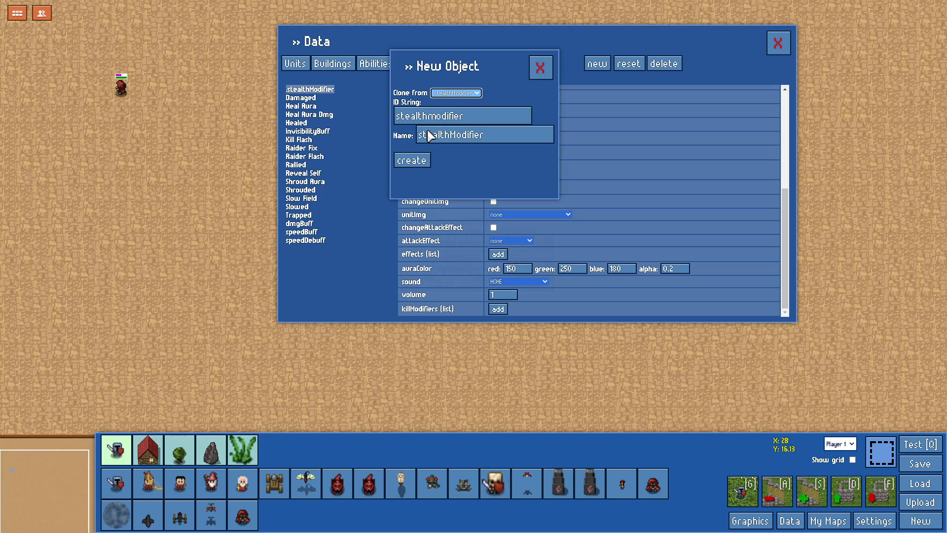
{"action": "double_click", "coordinate": [466, 117]}
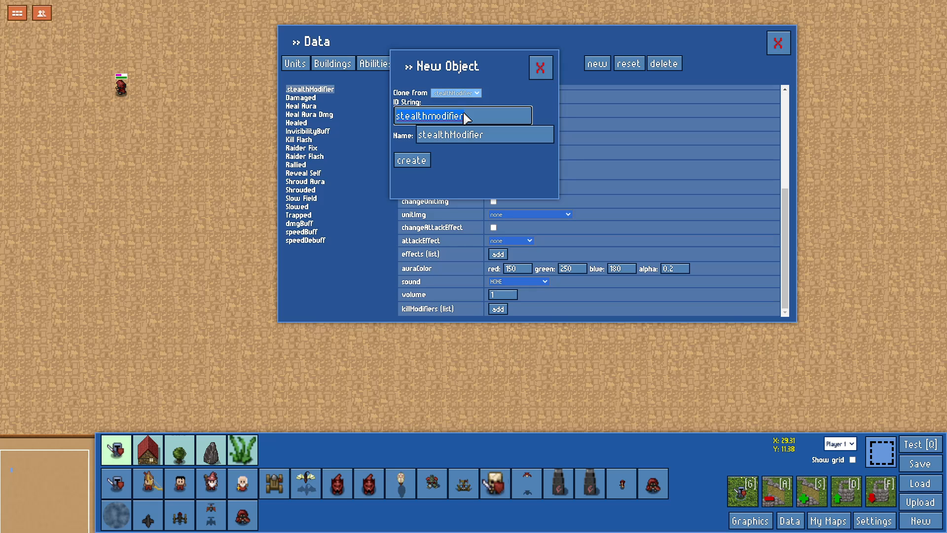
{"action": "left_click", "coordinate": [541, 69]}
Step: Change the stealth ability's modifiersSelf entry to stealthmodifier and close the data editor
{"action": "left_click", "coordinate": [374, 66]}
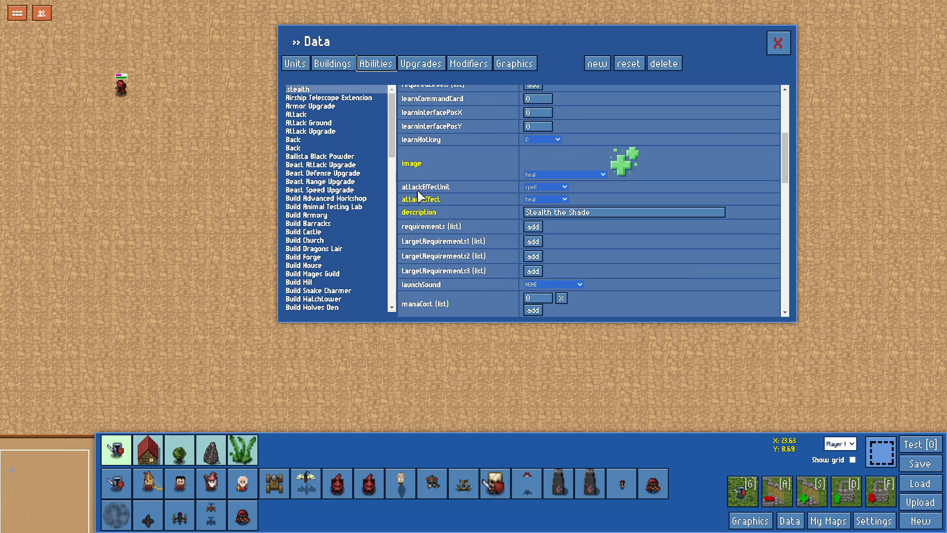
{"action": "scroll", "coordinate": [338, 267], "scroll_direction": "down", "scroll_amount": 5}
{"action": "scroll", "coordinate": [340, 265], "scroll_direction": "up", "scroll_amount": 5}
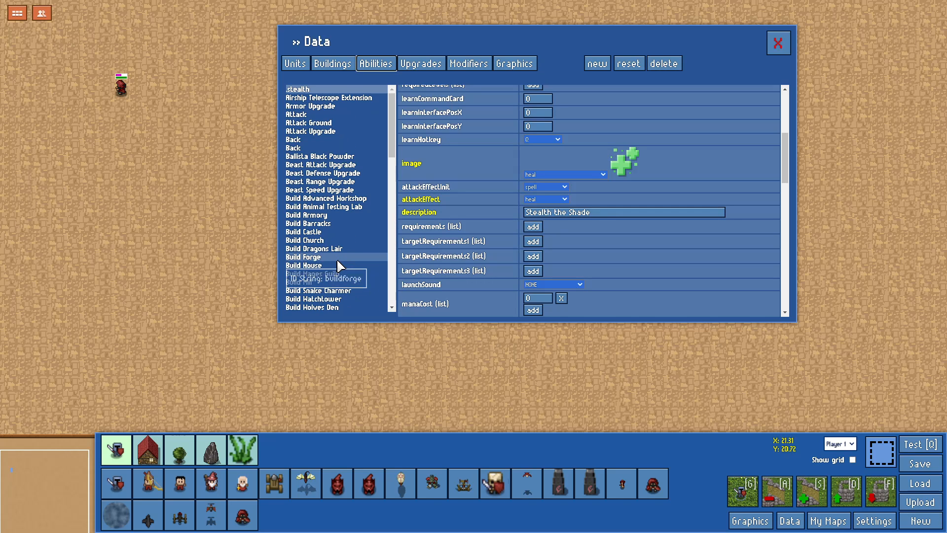
{"action": "scroll", "coordinate": [561, 246], "scroll_direction": "down", "scroll_amount": 10}
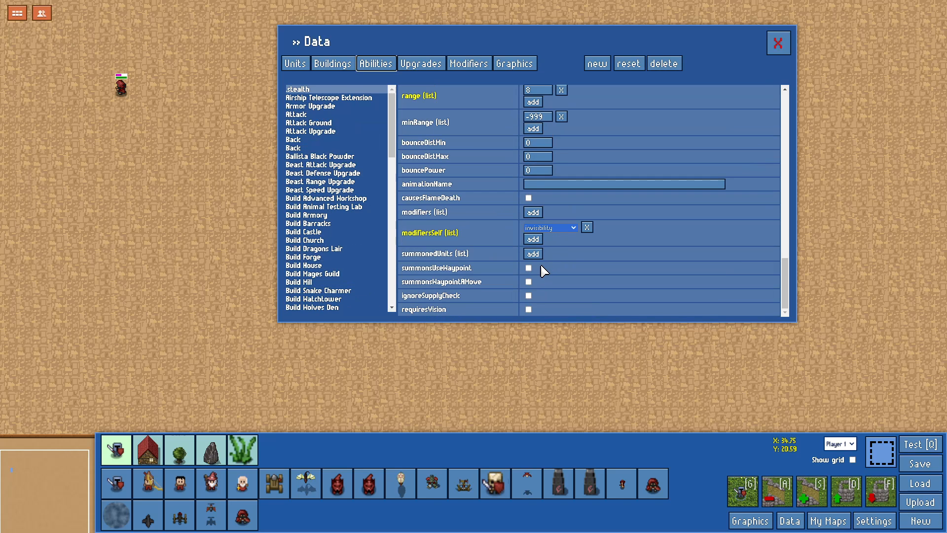
{"action": "left_click", "coordinate": [547, 385]}
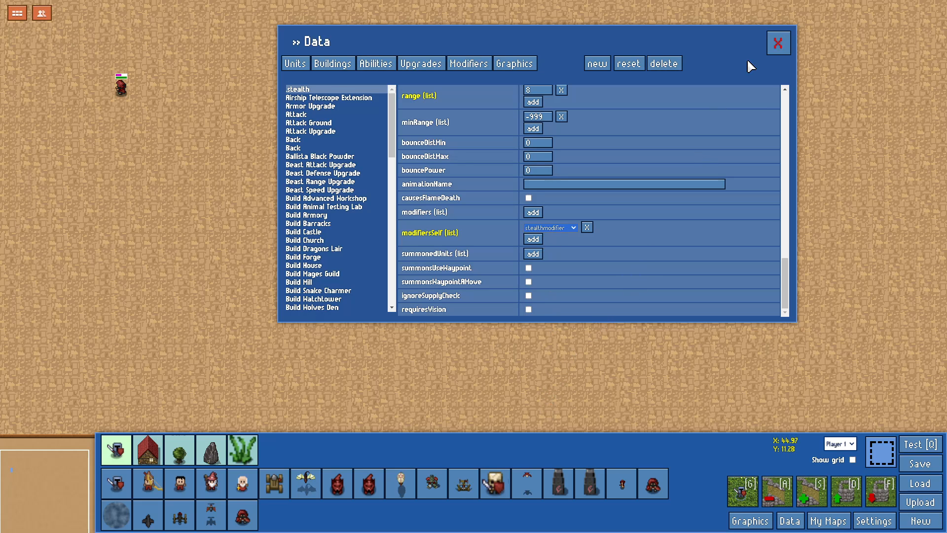
{"action": "left_click", "coordinate": [778, 43]}
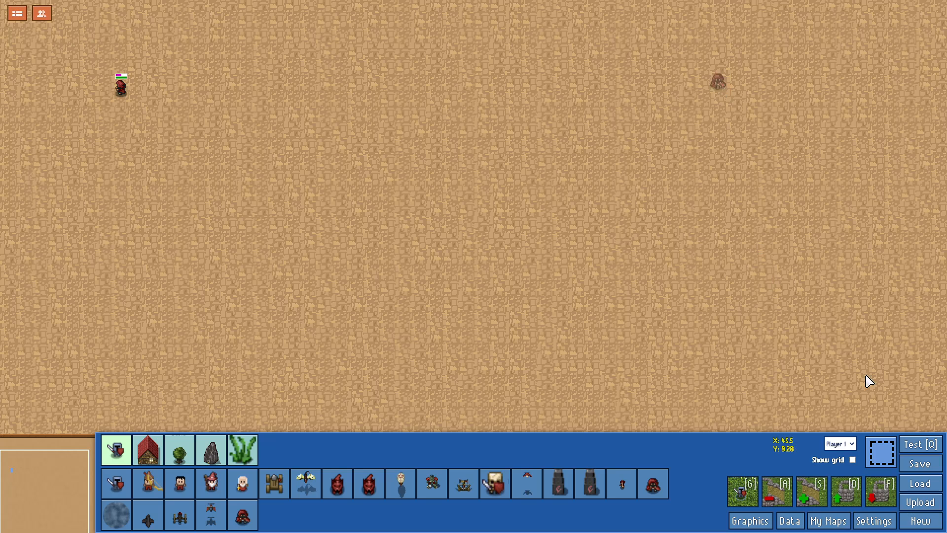
Step: Name the map "Kill Modifier Tutorial" in the map settings
{"action": "left_click", "coordinate": [873, 520]}
{"action": "double_click", "coordinate": [333, 149]}
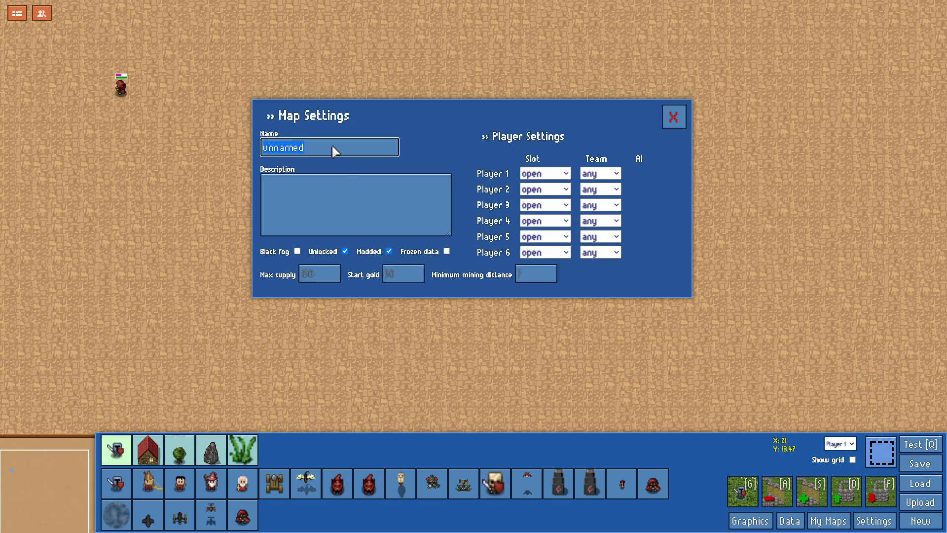
{"action": "type", "text": "Kill Modifier Tutorial"}
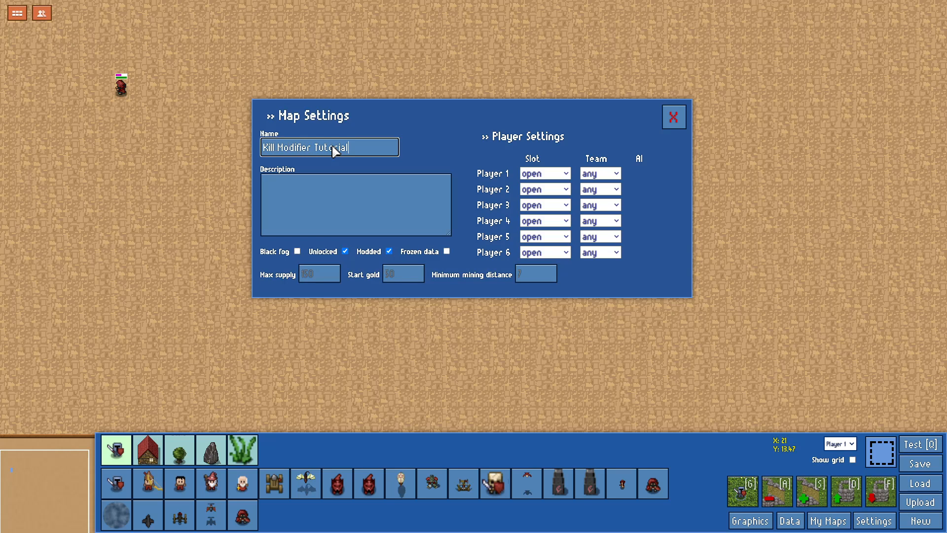
{"action": "key", "text": "Tab"}
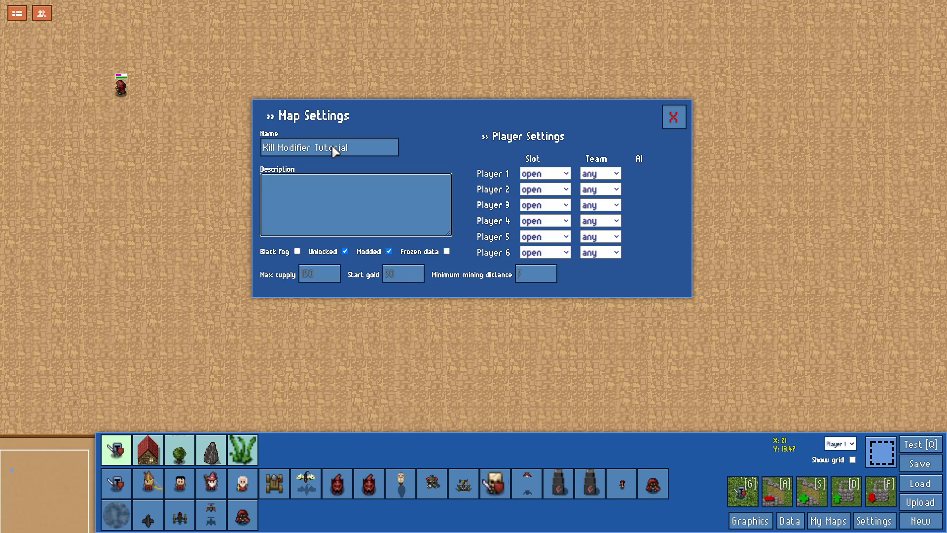
Step: Enter the map description "Shade gets a Stealth and Unstealth ability to highlight killing modifiers"
{"action": "type", "text": "Descriptio"}
{"action": "key", "text": "ctrl+BackSpace"}
{"action": "type", "text": "Shado"}
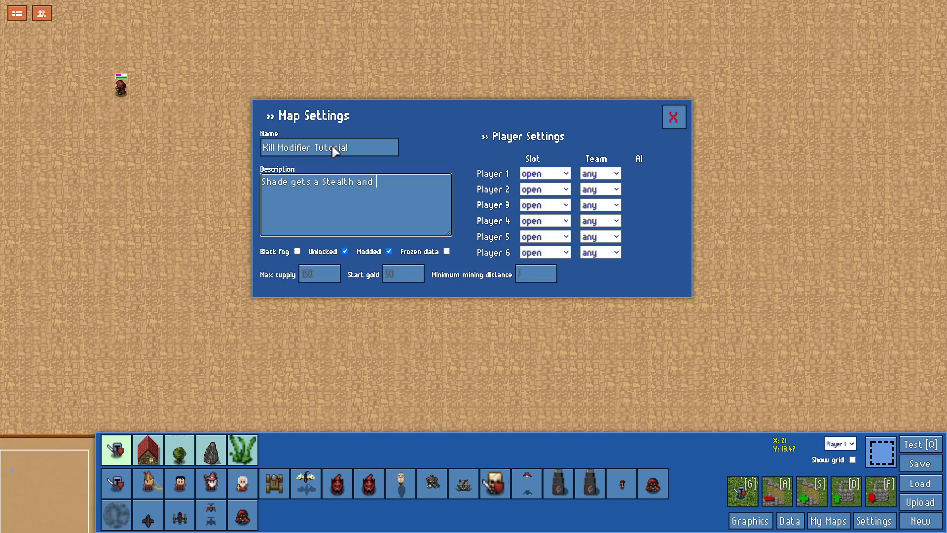
{"action": "type", "text": "stealth ability to highlight"}
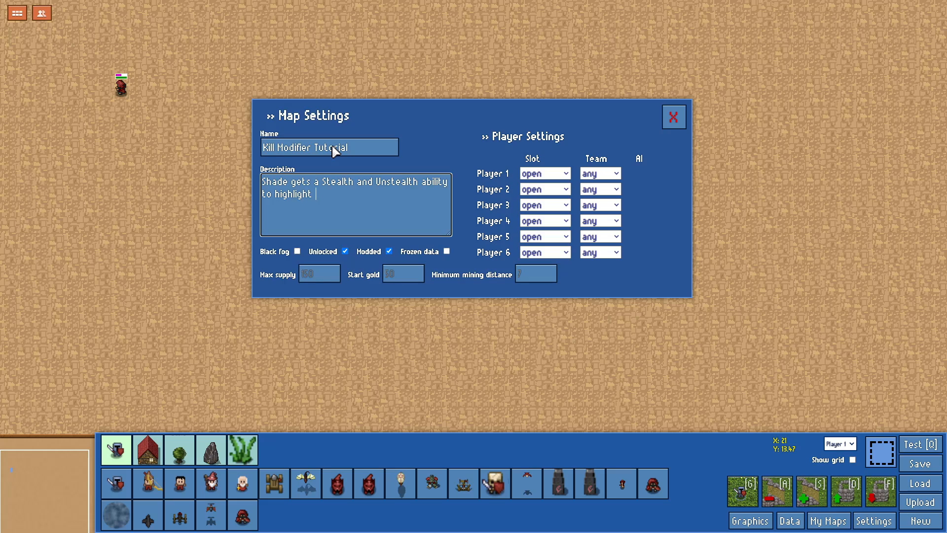
{"action": "type", "text": "ing modifiers"}
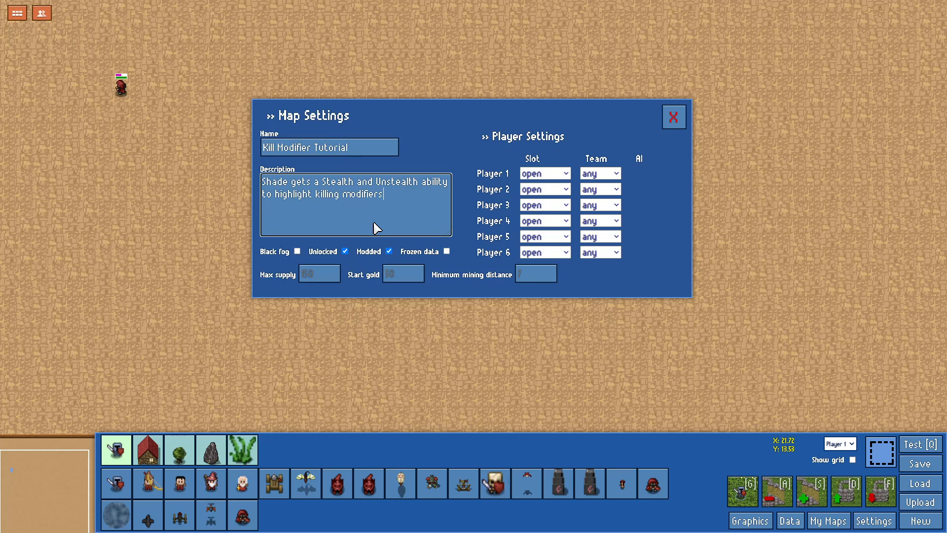
Step: Set Player 2's slot to computer and close the slots of Players 3 to 6
{"action": "left_click", "coordinate": [565, 191]}
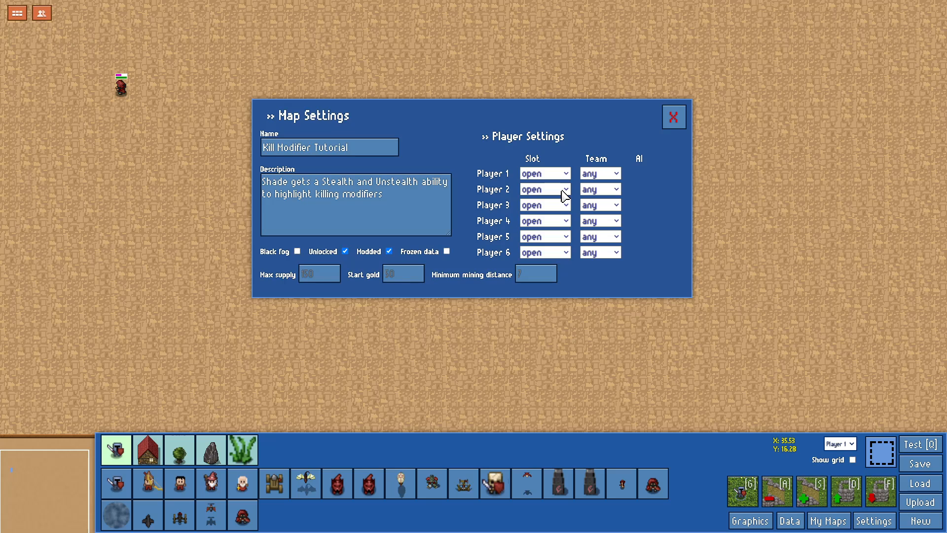
{"action": "left_click", "coordinate": [558, 214]}
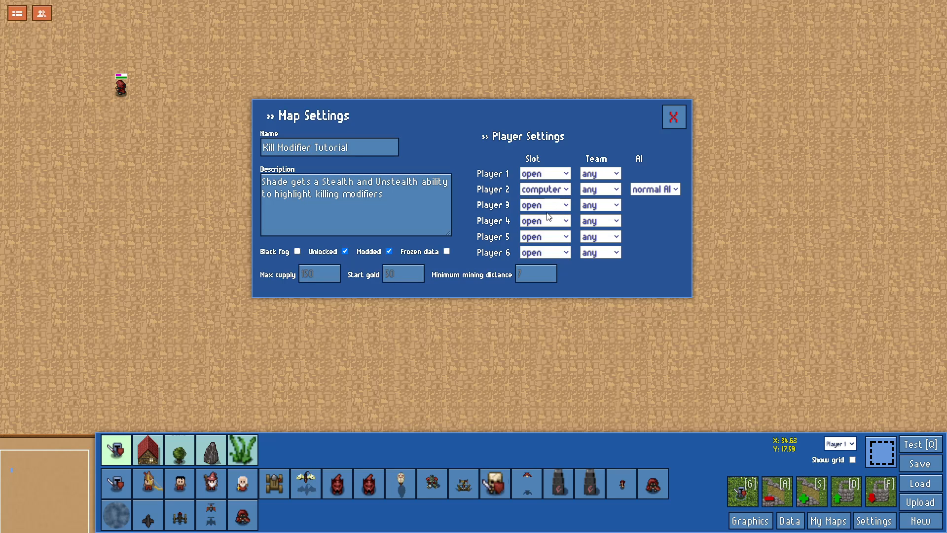
{"action": "left_click", "coordinate": [547, 242]}
{"action": "left_click", "coordinate": [551, 220]}
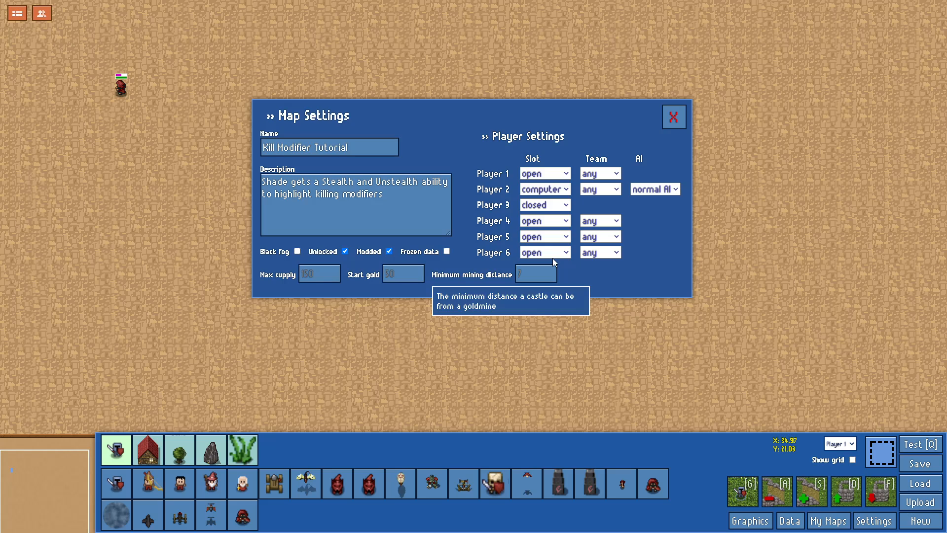
{"action": "left_click", "coordinate": [553, 257]}
{"action": "left_click", "coordinate": [551, 236]}
{"action": "left_click", "coordinate": [551, 272]}
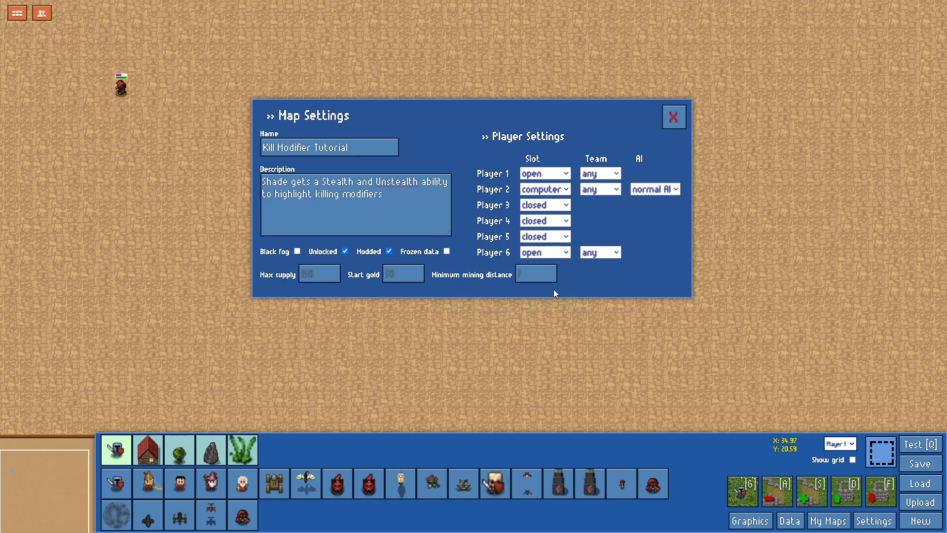
{"action": "left_click", "coordinate": [553, 291]}
Step: Assign Player 1 to Team 1 and Player 2 to Team 2, and close the map settings
{"action": "left_click", "coordinate": [598, 174]}
{"action": "left_click", "coordinate": [600, 196]}
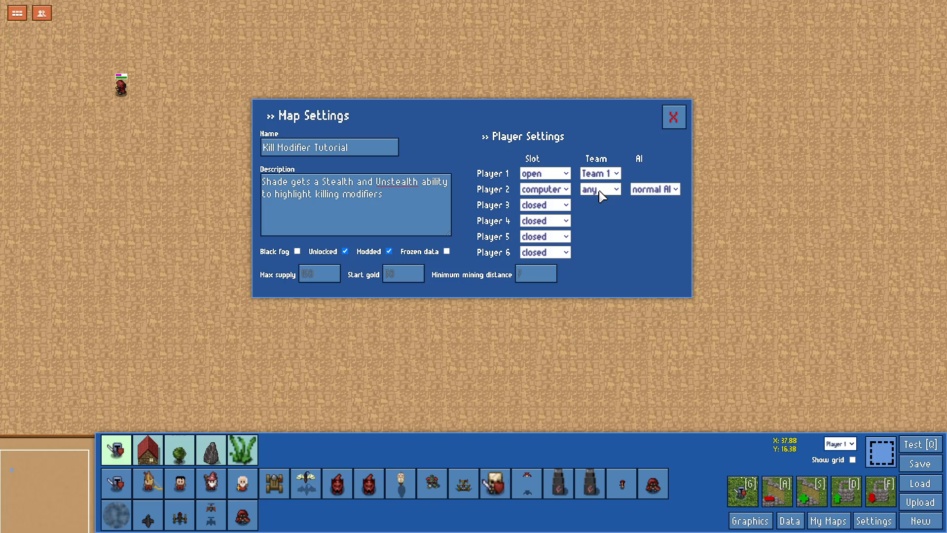
{"action": "left_click", "coordinate": [605, 223]}
{"action": "left_click", "coordinate": [673, 117]}
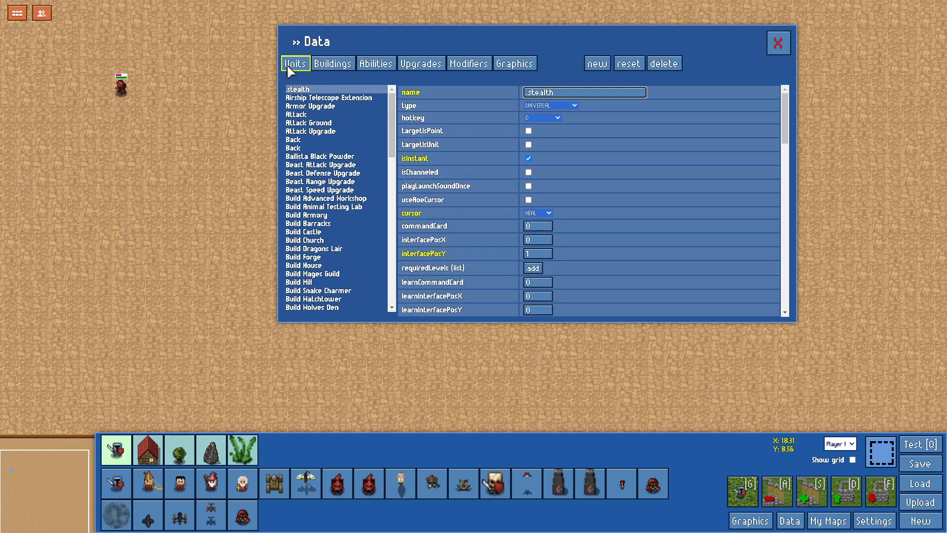
Step: Add the .stealth ability to the .shade unit's commands and close the data editor
{"action": "left_click", "coordinate": [296, 68]}
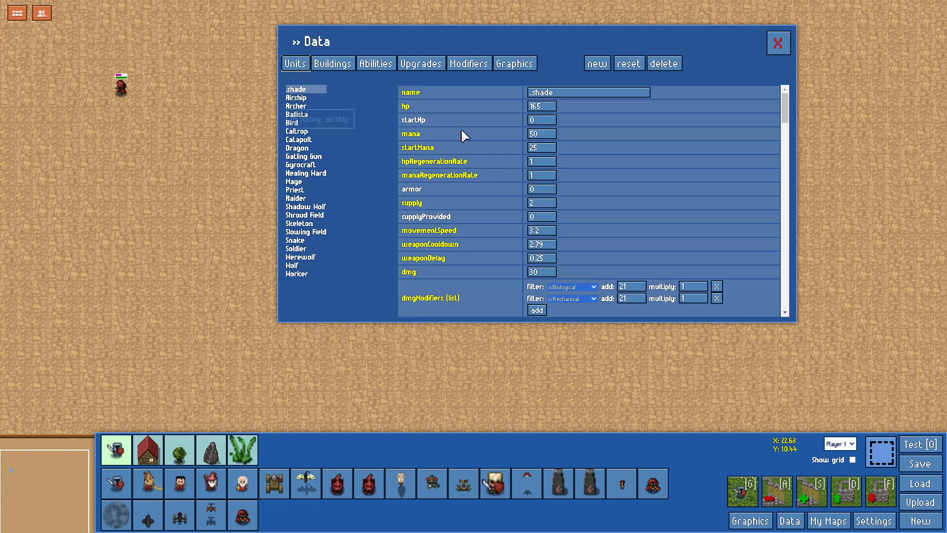
{"action": "scroll", "coordinate": [535, 187], "scroll_direction": "down", "scroll_amount": 5}
{"action": "scroll", "coordinate": [534, 190], "scroll_direction": "down", "scroll_amount": 6}
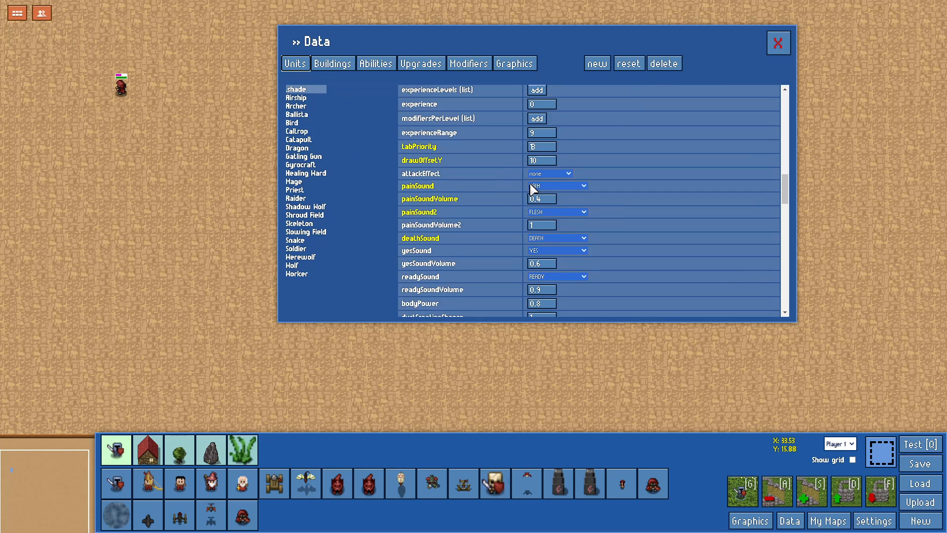
{"action": "left_click", "coordinate": [539, 190]}
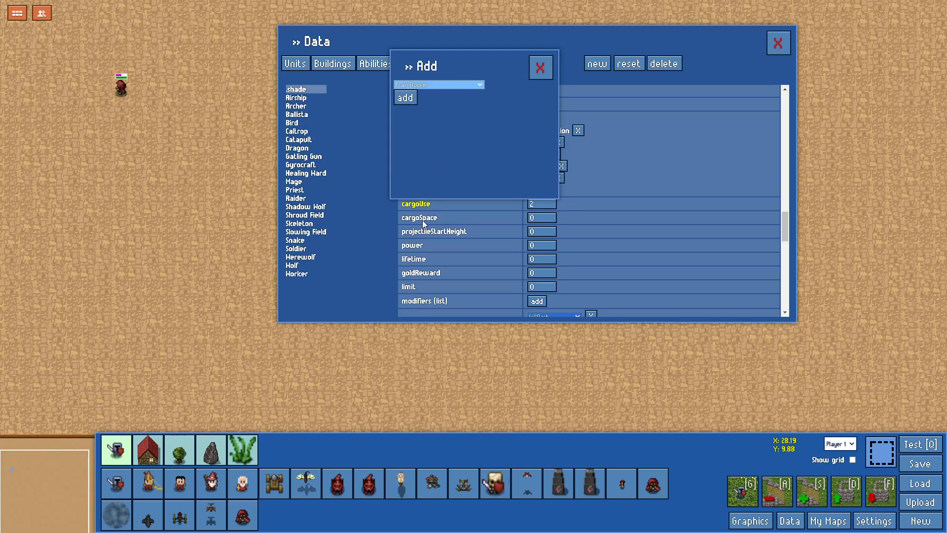
{"action": "left_click", "coordinate": [412, 247]}
{"action": "left_click", "coordinate": [406, 97]}
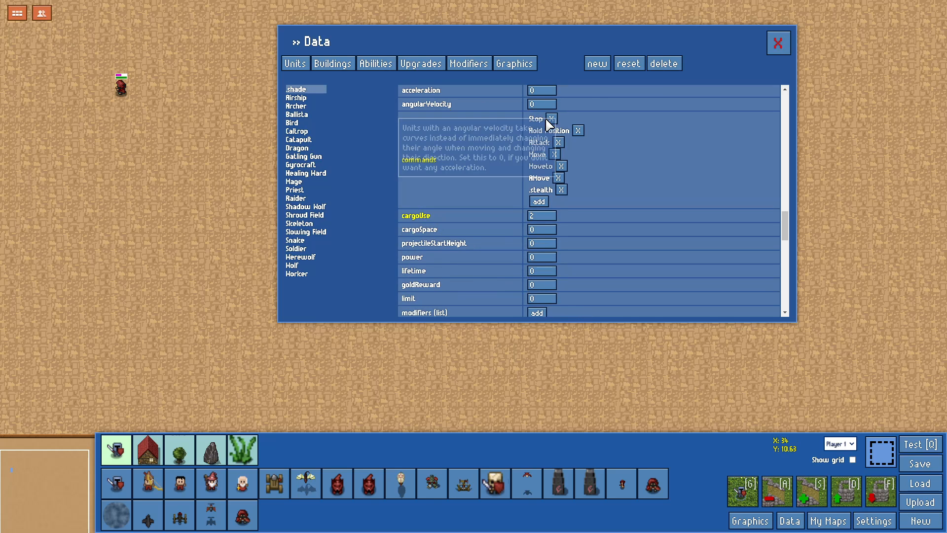
{"action": "left_click", "coordinate": [777, 43]}
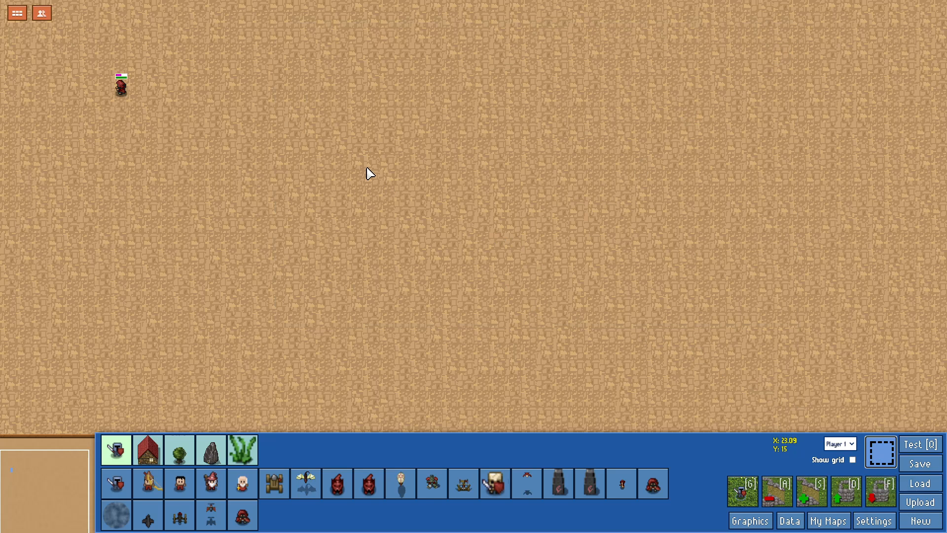
Step: Move the shade to about x 33, y 20 on the map and try to upload the map
{"action": "left_click_drag", "start_coordinate": [121, 94], "coordinate": [524, 243]}
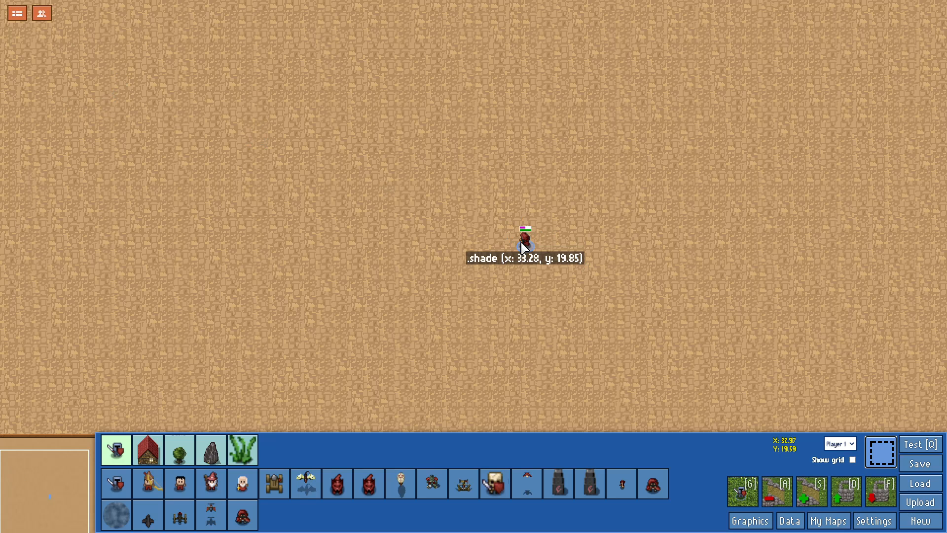
{"action": "left_click", "coordinate": [930, 507]}
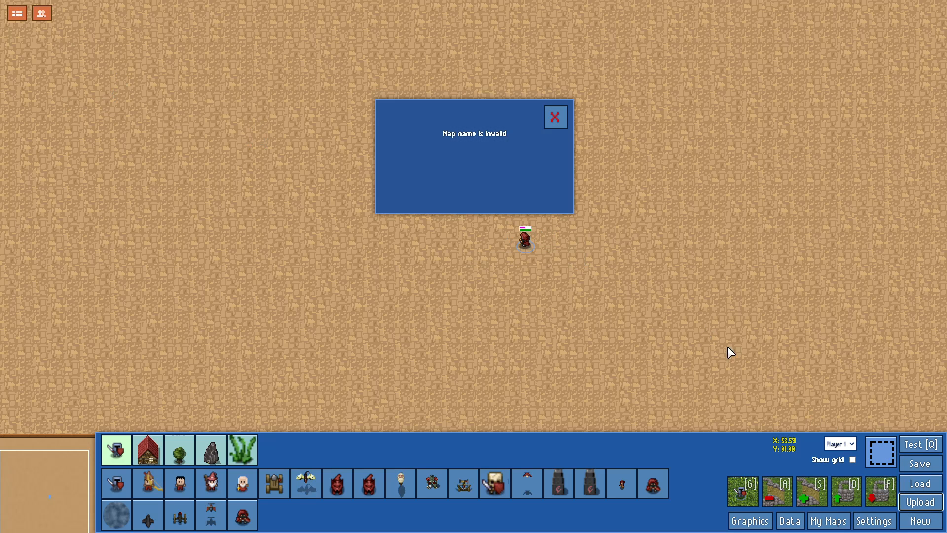
{"action": "left_click", "coordinate": [560, 122]}
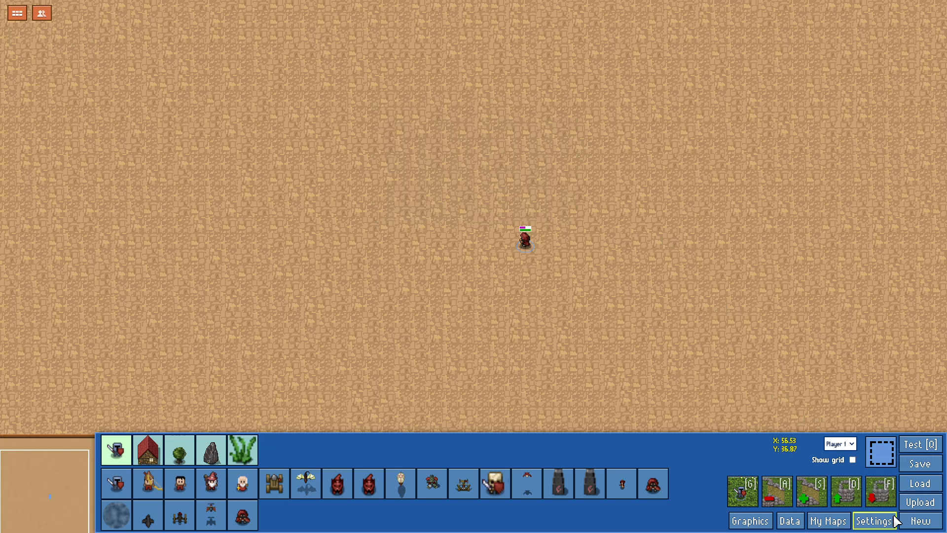
Step: Shorten the word "Modifier" in the map name and upload the map
{"action": "left_click", "coordinate": [888, 521]}
{"action": "left_click", "coordinate": [391, 148]}
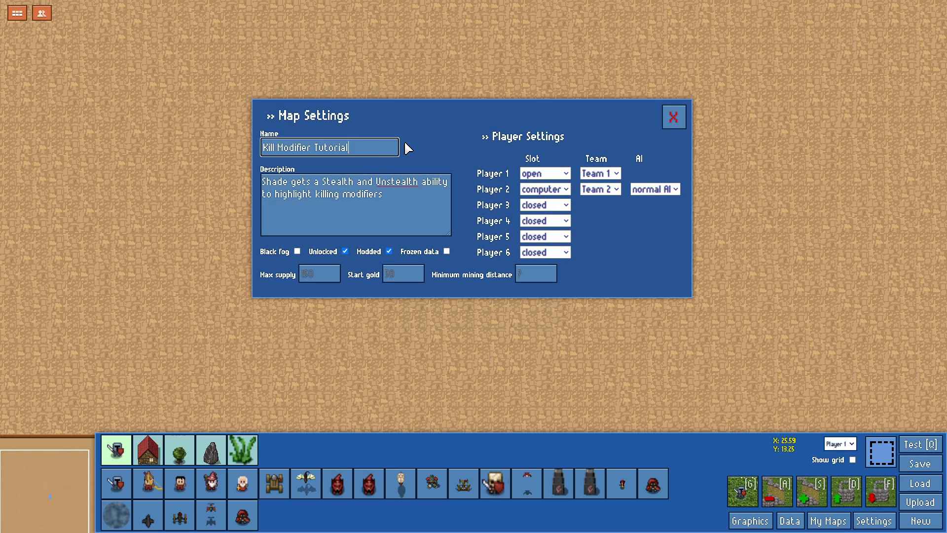
{"action": "key", "text": "shift+Home"}
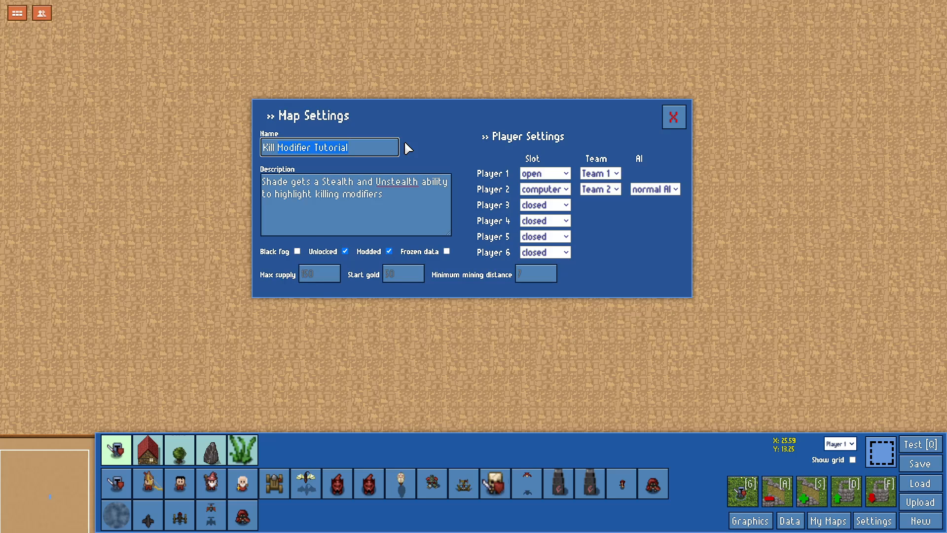
{"action": "key", "text": "Left"}
{"action": "key", "text": "shift+Right"}
{"action": "key", "text": "shift+Right"}
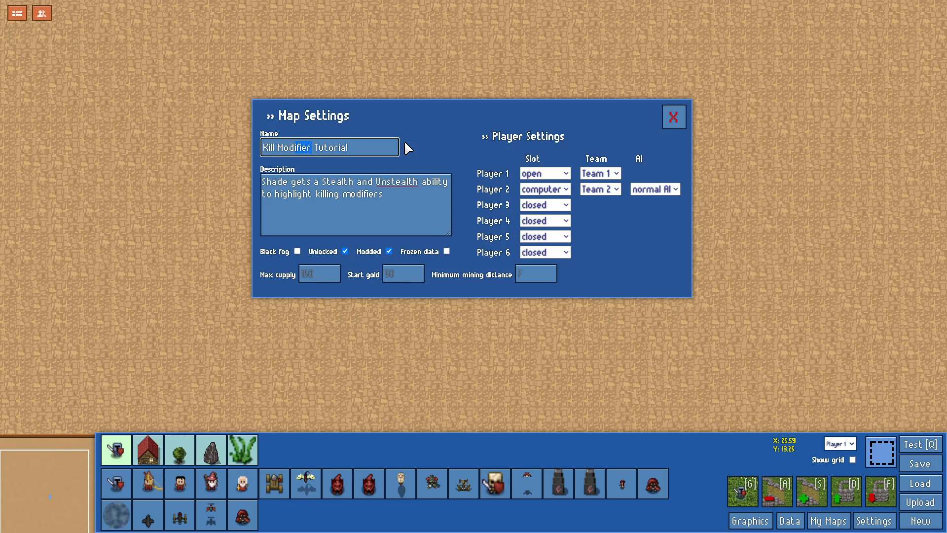
{"action": "key", "text": "BackSpace"}
{"action": "left_click", "coordinate": [665, 119]}
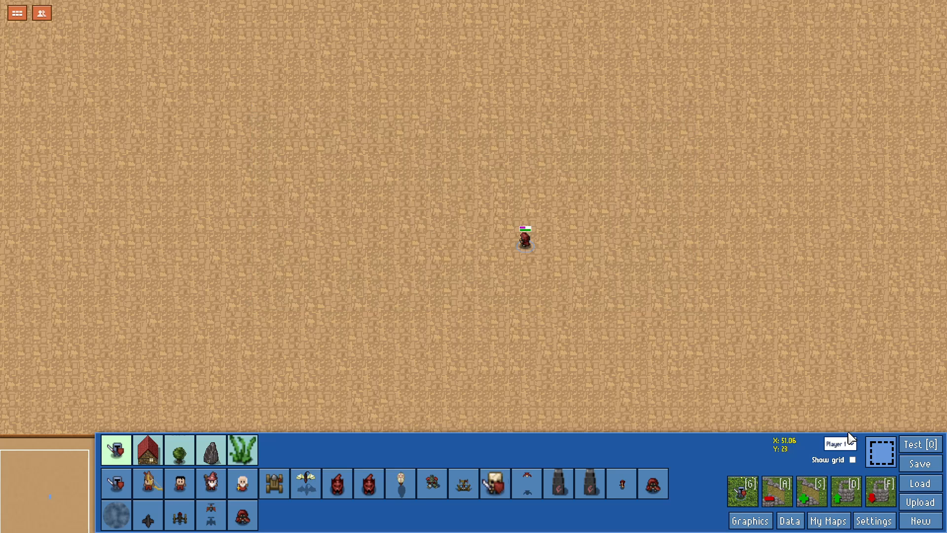
{"action": "left_click", "coordinate": [921, 502]}
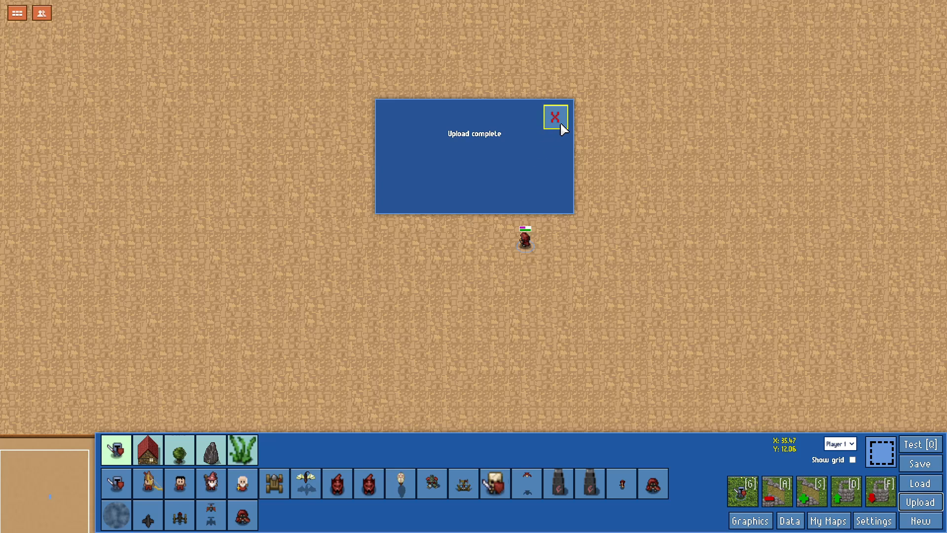
{"action": "left_click", "coordinate": [563, 127]}
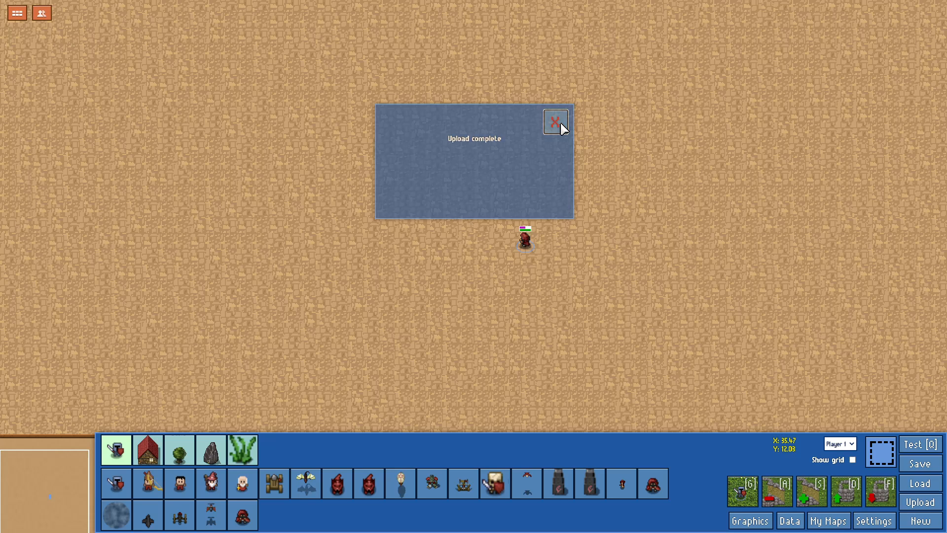
Step: Run a test of the map, use the shade's stealth ability and order the stealthed shade to move
{"action": "left_click", "coordinate": [921, 447]}
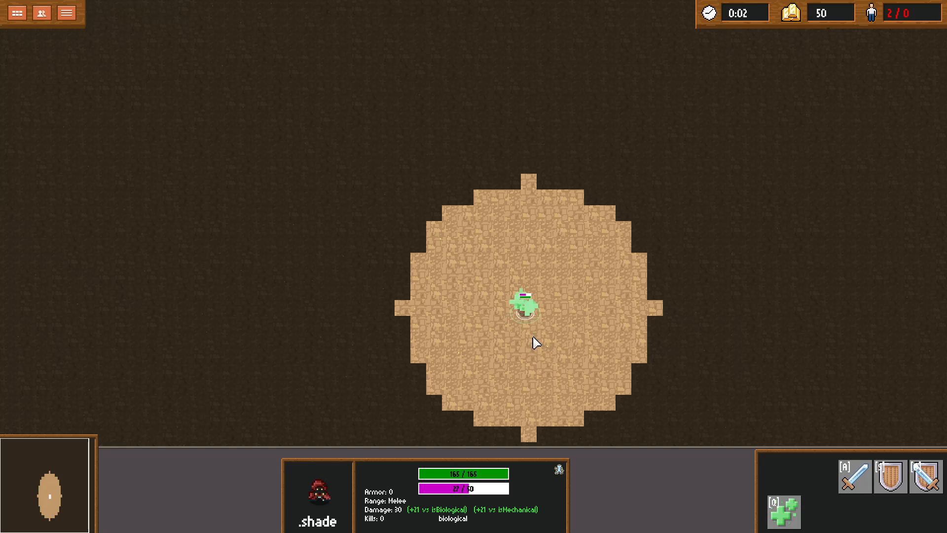
{"action": "right_click", "coordinate": [458, 296]}
{"action": "right_click", "coordinate": [490, 354]}
{"action": "right_click", "coordinate": [543, 361]}
{"action": "right_click", "coordinate": [562, 337]}
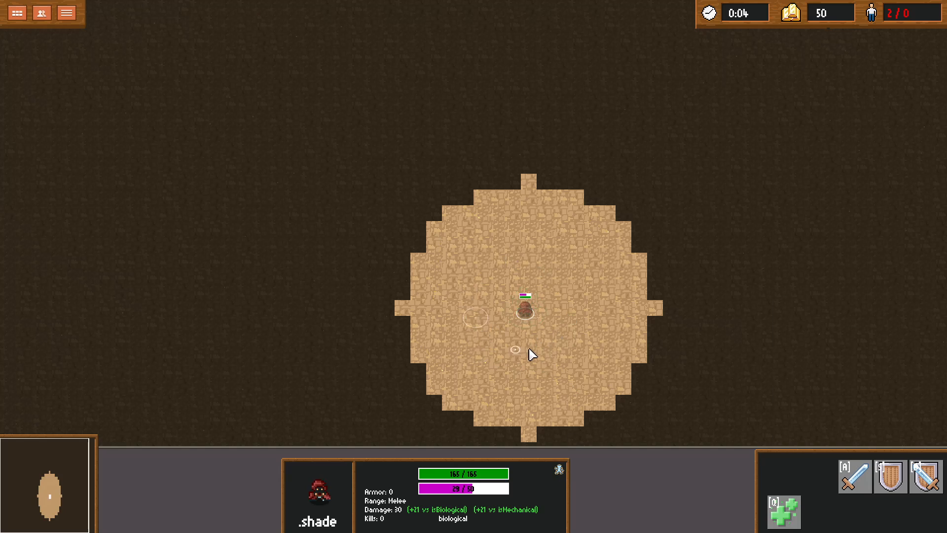
Step: Inspect the stealthed shade's attack speed, repeat move orders around it, and return to the map editor
{"action": "mouse_move", "coordinate": [560, 473]}
{"action": "mouse_move", "coordinate": [396, 516]}
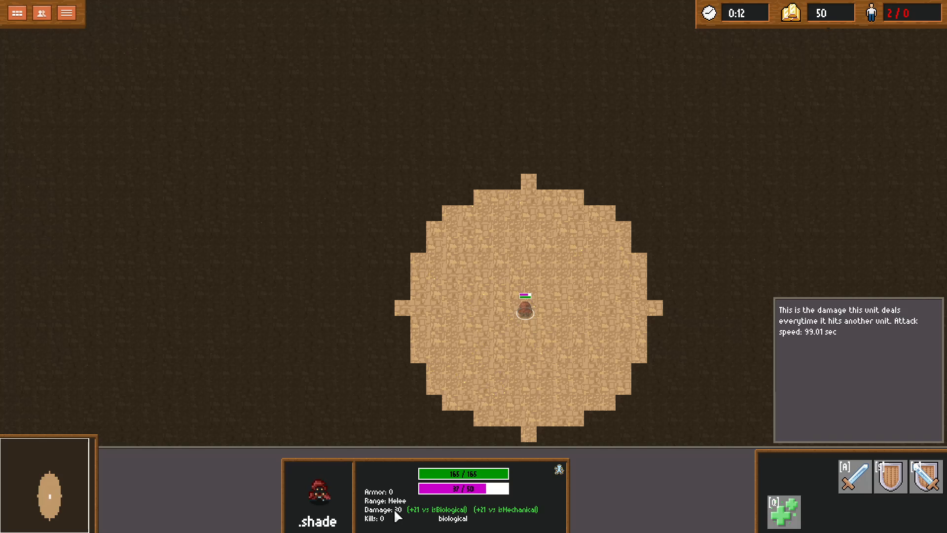
{"action": "right_click", "coordinate": [458, 348]}
{"action": "right_click", "coordinate": [467, 323]}
{"action": "right_click", "coordinate": [487, 304]}
{"action": "right_click", "coordinate": [514, 275]}
{"action": "right_click", "coordinate": [546, 381]}
{"action": "right_click", "coordinate": [561, 336]}
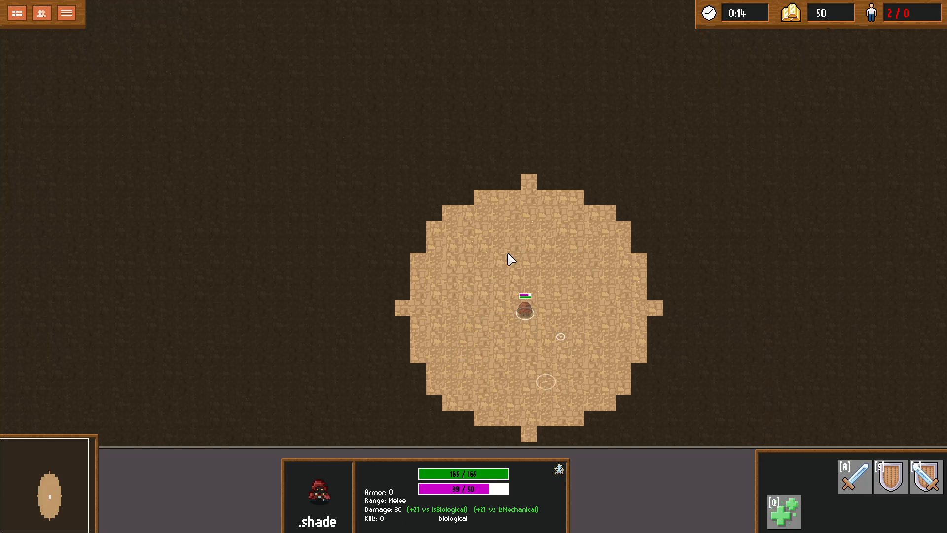
{"action": "right_click", "coordinate": [505, 268]}
{"action": "right_click", "coordinate": [488, 330]}
{"action": "right_click", "coordinate": [565, 285]}
{"action": "right_click", "coordinate": [546, 340]}
{"action": "right_click", "coordinate": [493, 331]}
{"action": "right_click", "coordinate": [471, 269]}
{"action": "right_click", "coordinate": [465, 301]}
{"action": "right_click", "coordinate": [476, 313]}
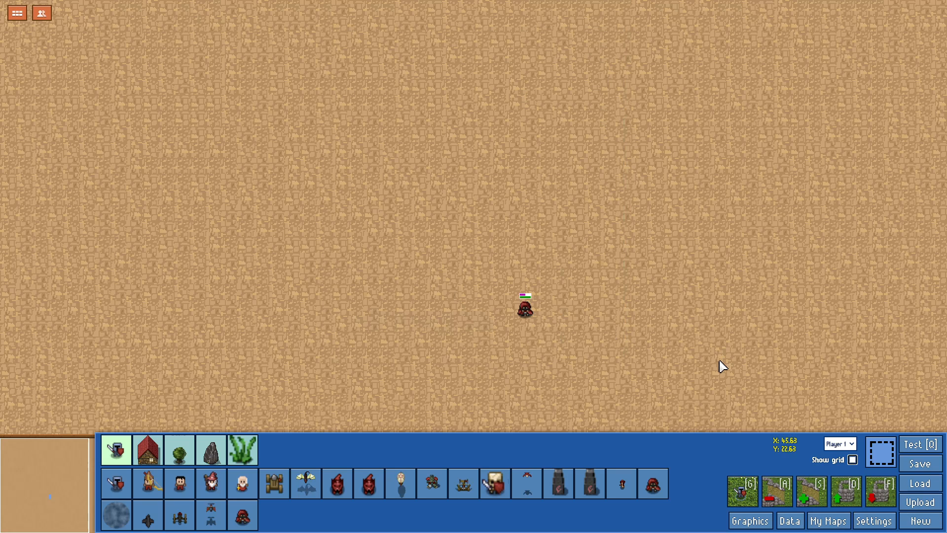
Step: Reopen the data editor and move the shade across the map, clear of the editor window
{"action": "left_click", "coordinate": [789, 518]}
{"action": "left_click_drag", "start_coordinate": [437, 46], "coordinate": [538, 35]}
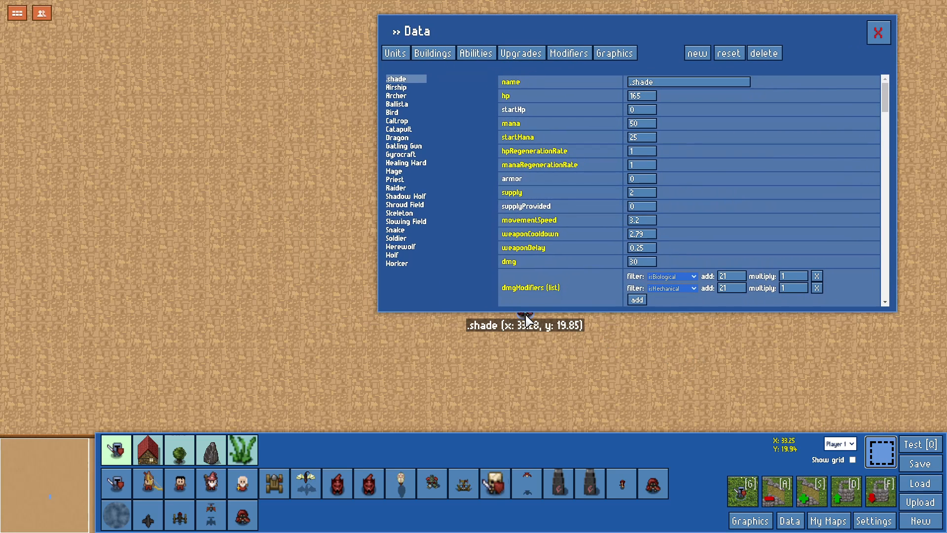
{"action": "left_click_drag", "start_coordinate": [525, 315], "coordinate": [153, 166]}
{"action": "left_click_drag", "start_coordinate": [515, 33], "coordinate": [481, 66]}
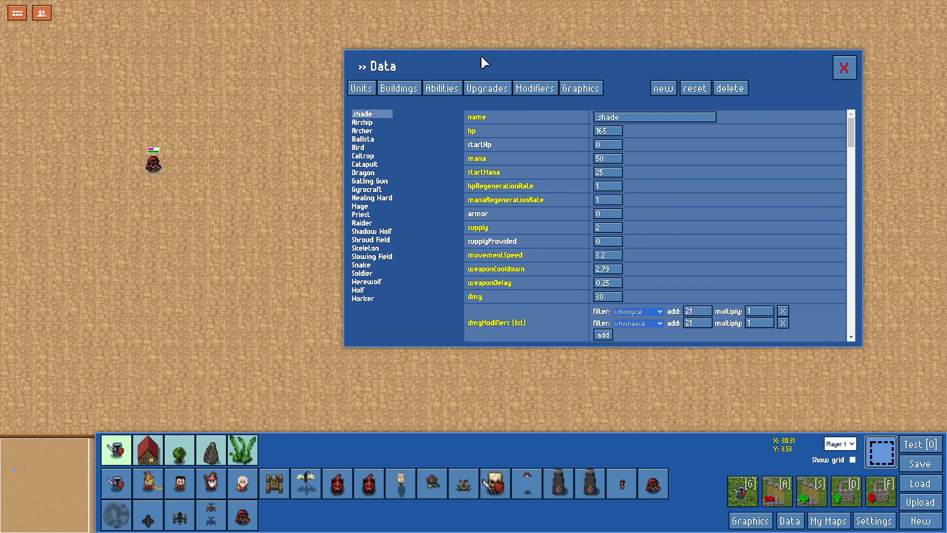
Step: Create a new modifier cloned from the stealth modifier, with unstealthmodifier as both its ID string and its name
{"action": "left_click", "coordinate": [534, 88]}
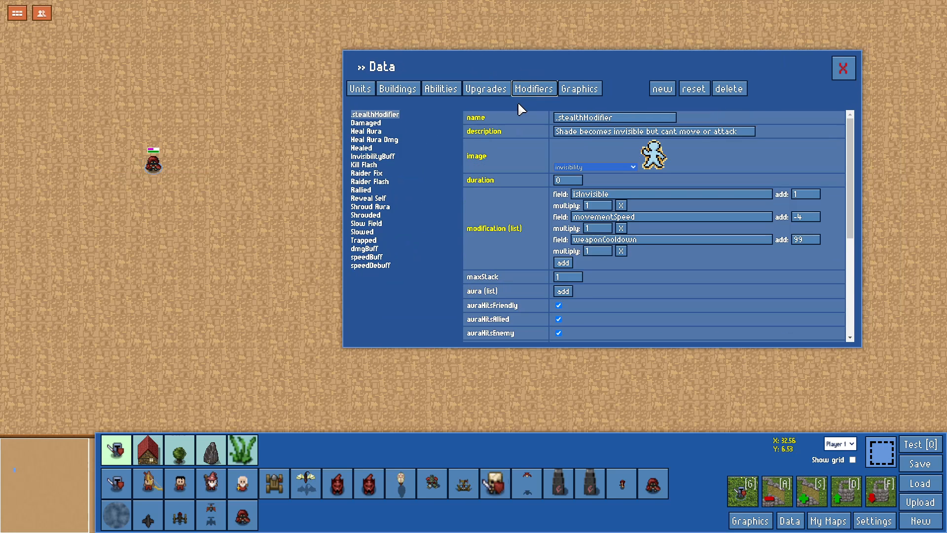
{"action": "left_click", "coordinate": [662, 89]}
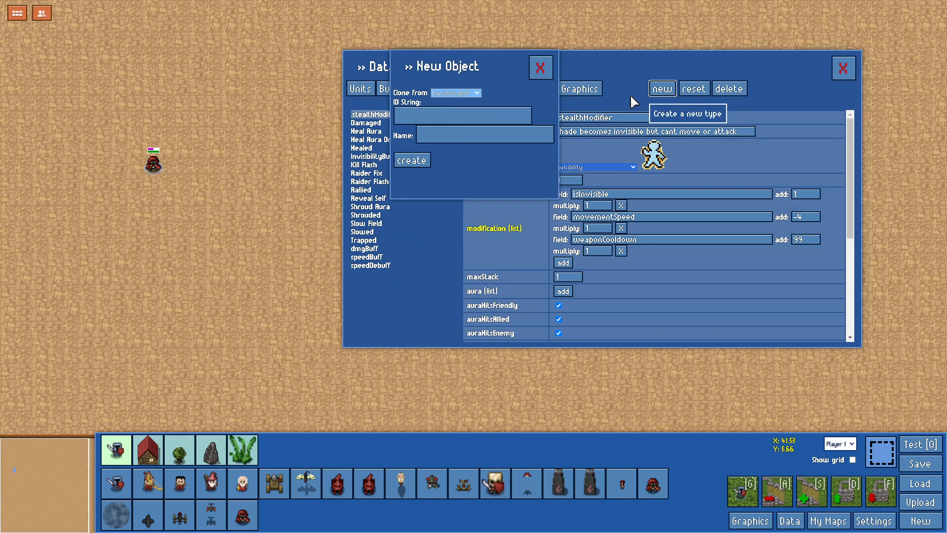
{"action": "left_click", "coordinate": [456, 93]}
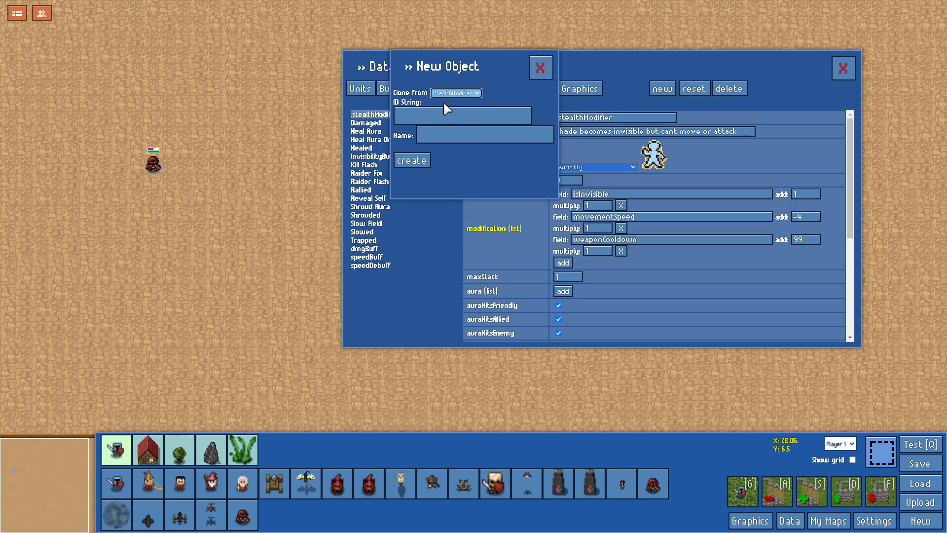
{"action": "left_click", "coordinate": [447, 108]}
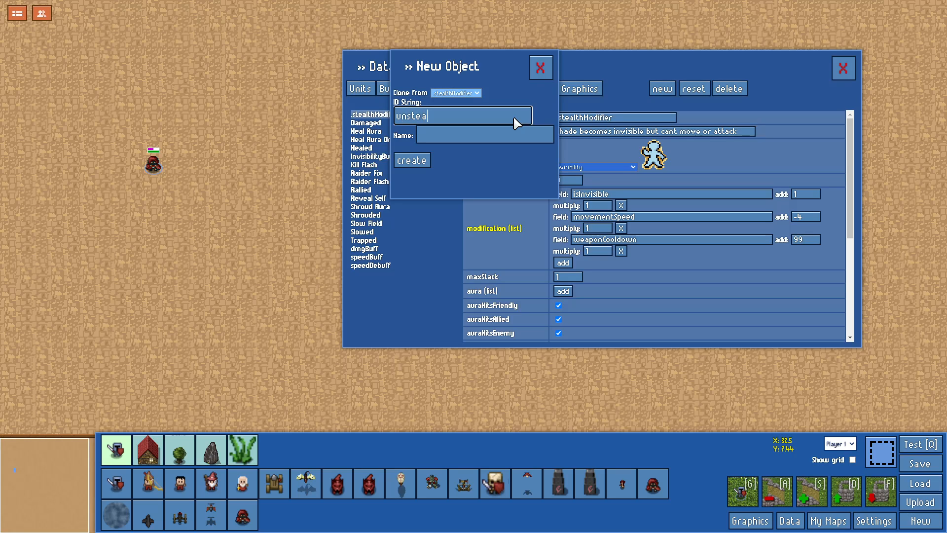
{"action": "type", "text": "unstealthmodifier"}
{"action": "key", "text": "Tab"}
{"action": "type", "text": "unea"}
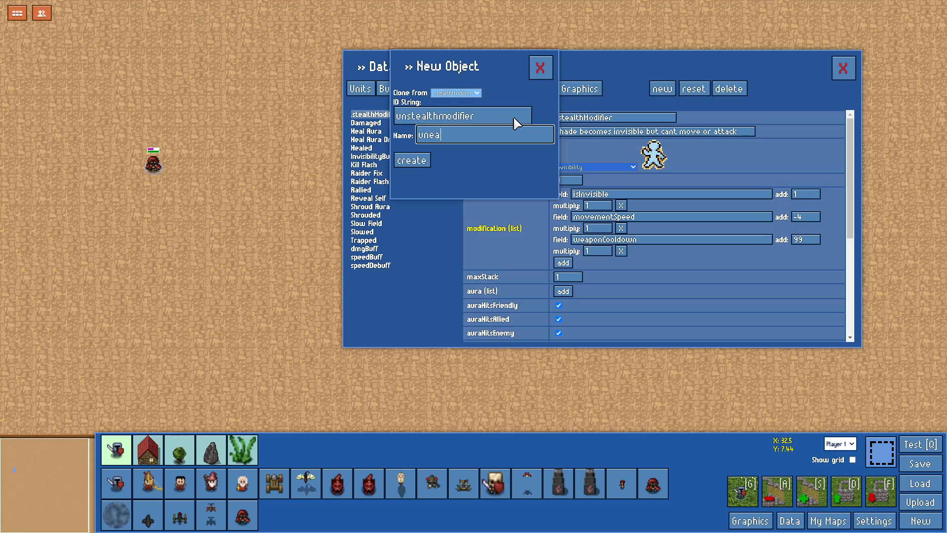
{"action": "type", "text": "ealthmodifier"}
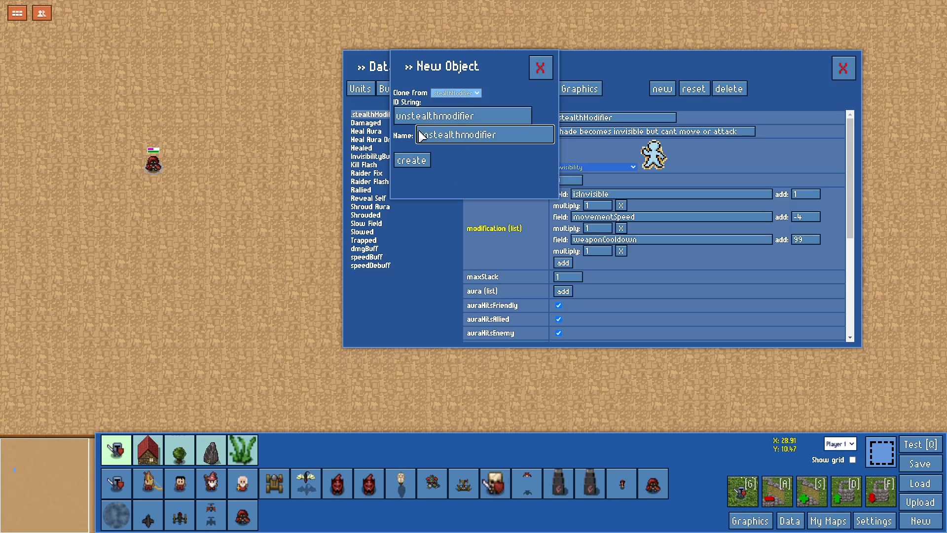
{"action": "left_click", "coordinate": [416, 161]}
Step: Rename the new unstealth modifier to .unstealthmodifier
{"action": "left_click", "coordinate": [393, 274]}
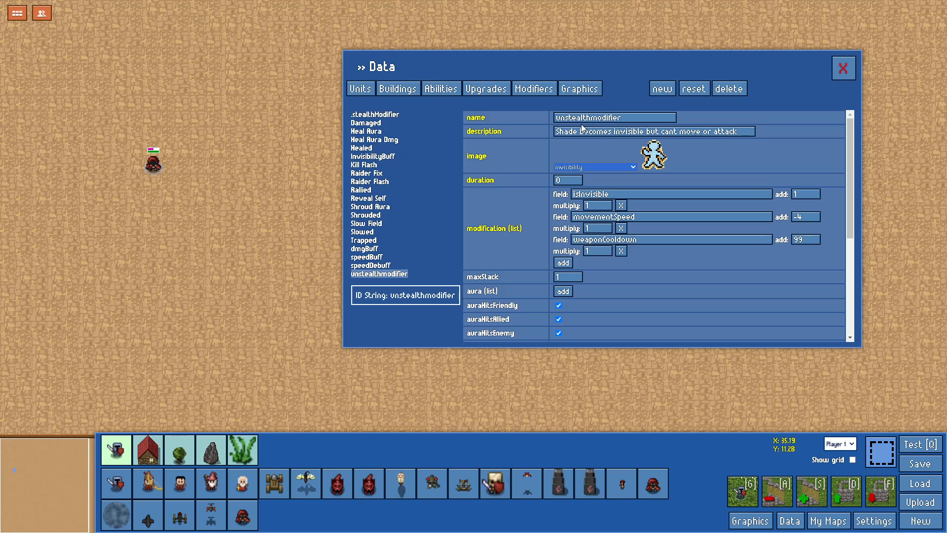
{"action": "left_click", "coordinate": [559, 118]}
{"action": "type", "text": "."}
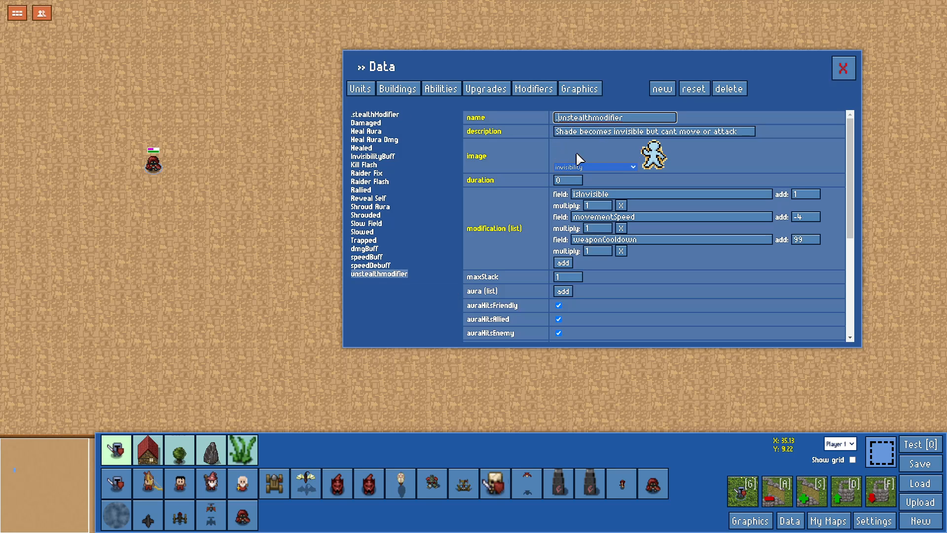
Step: Remove the isInvisible, movementSpeed and weaponCooldown modifications from the unstealth modifier and set its duration to 1.05
{"action": "left_click", "coordinate": [602, 200]}
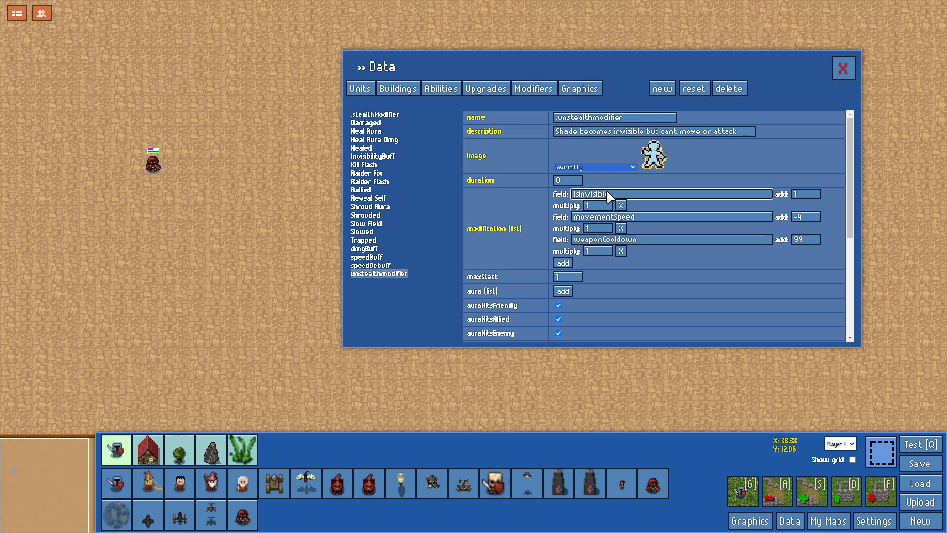
{"action": "left_click", "coordinate": [621, 205]}
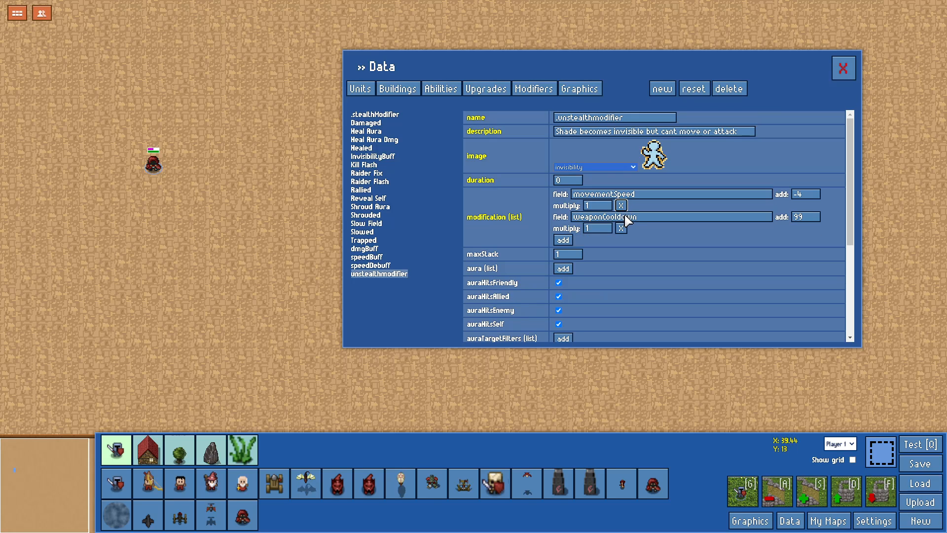
{"action": "left_click", "coordinate": [621, 205]}
{"action": "left_click", "coordinate": [622, 205]}
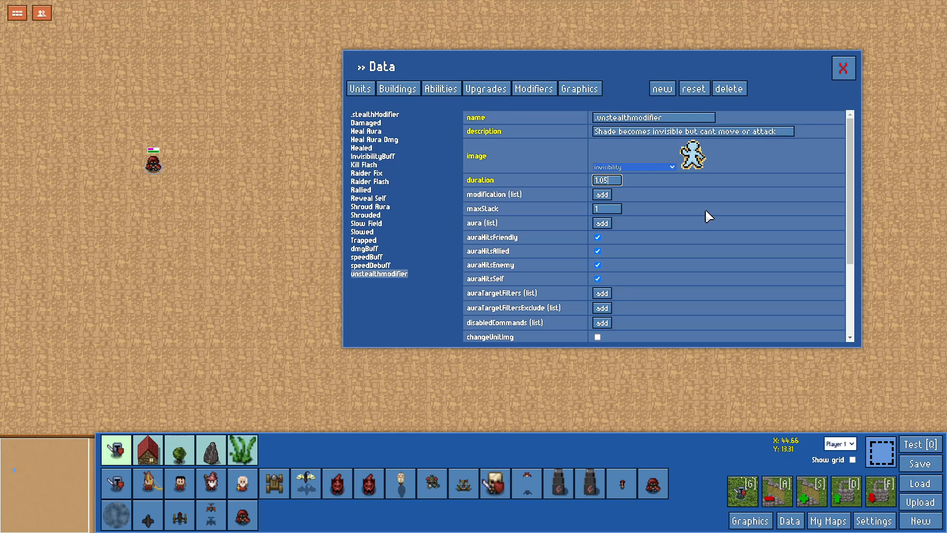
Step: Add a killModifiers entry to the unstealth modifier and set it to the stealth modifier
{"action": "scroll", "coordinate": [699, 215], "scroll_direction": "down", "scroll_amount": 3}
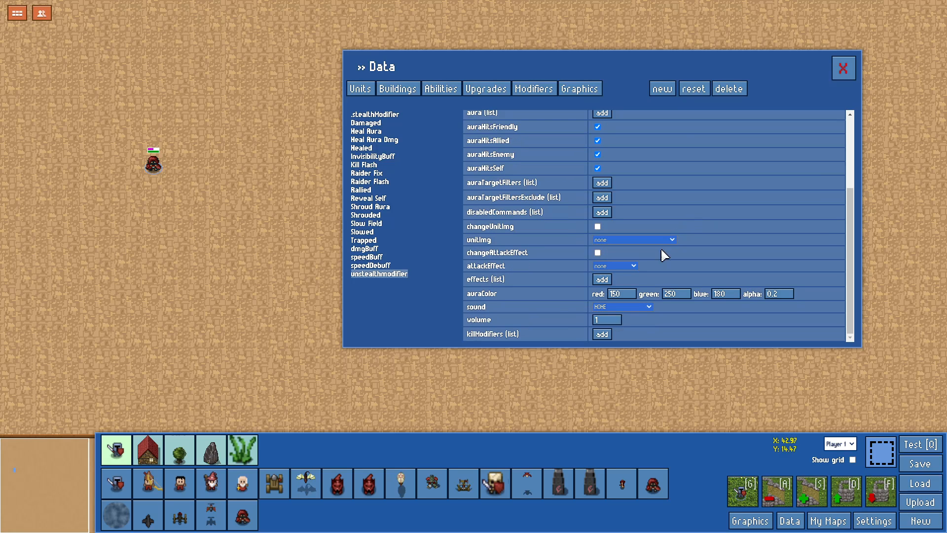
{"action": "mouse_move", "coordinate": [511, 336]}
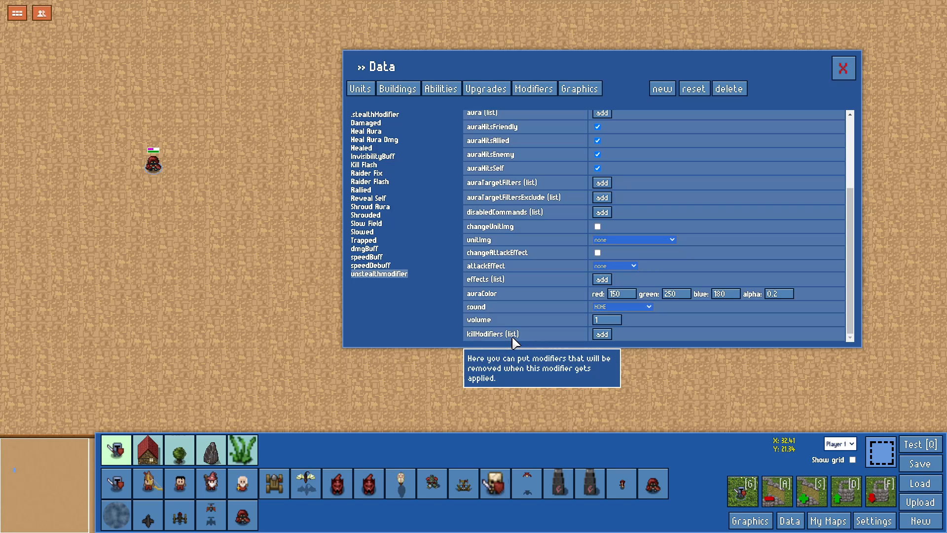
{"action": "left_click", "coordinate": [602, 335]}
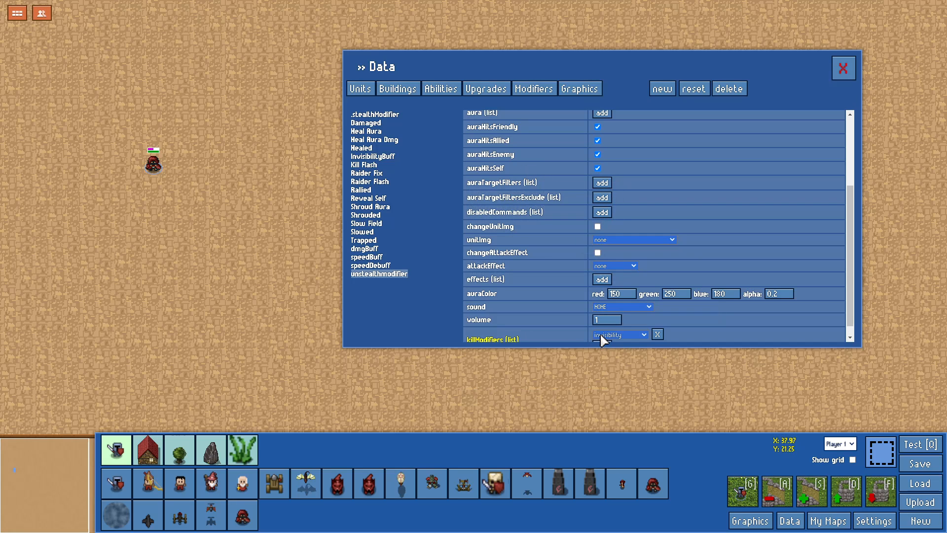
{"action": "scroll", "coordinate": [616, 331], "scroll_direction": "down", "scroll_amount": 1}
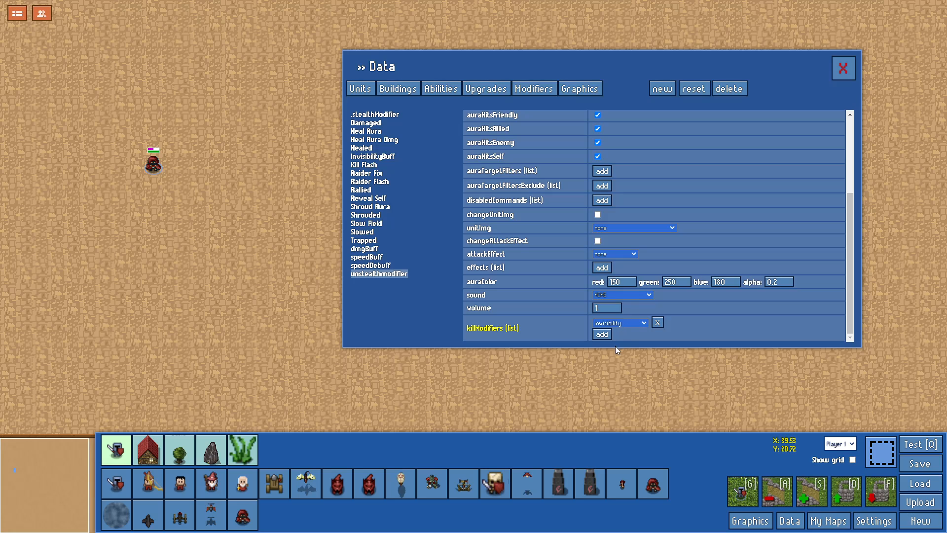
{"action": "left_click", "coordinate": [626, 482]}
Step: Set up a new ability cloned from the stealth ability, with its ID string shortened to unstealth
{"action": "left_click", "coordinate": [438, 90]}
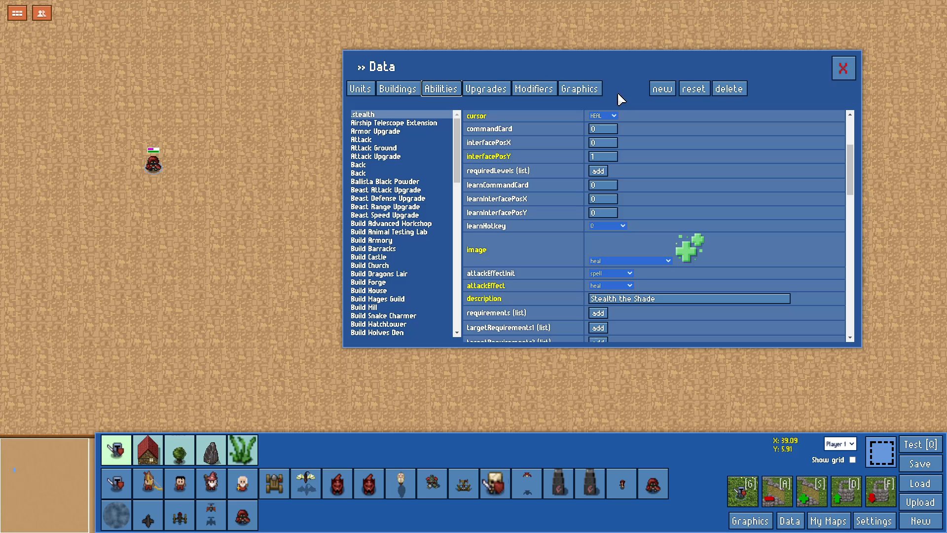
{"action": "left_click", "coordinate": [661, 89]}
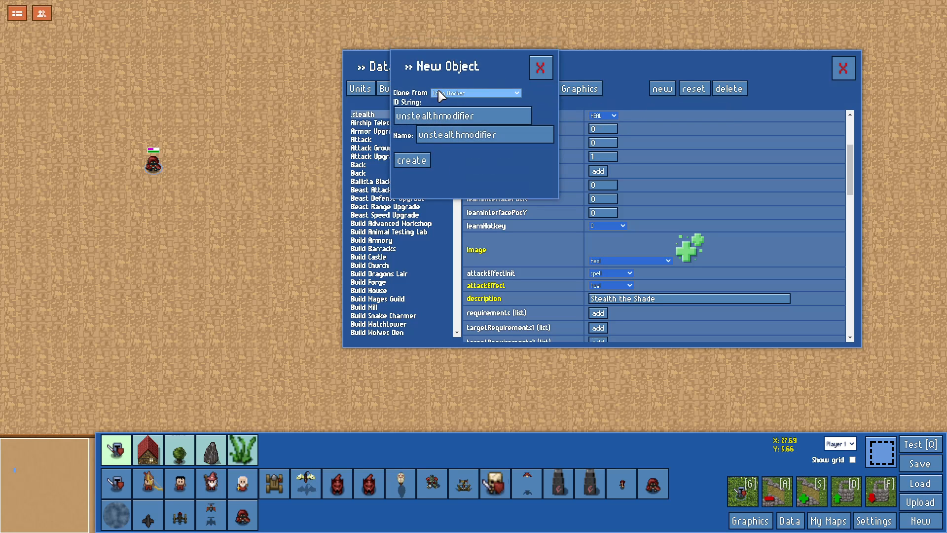
{"action": "left_click", "coordinate": [469, 254]}
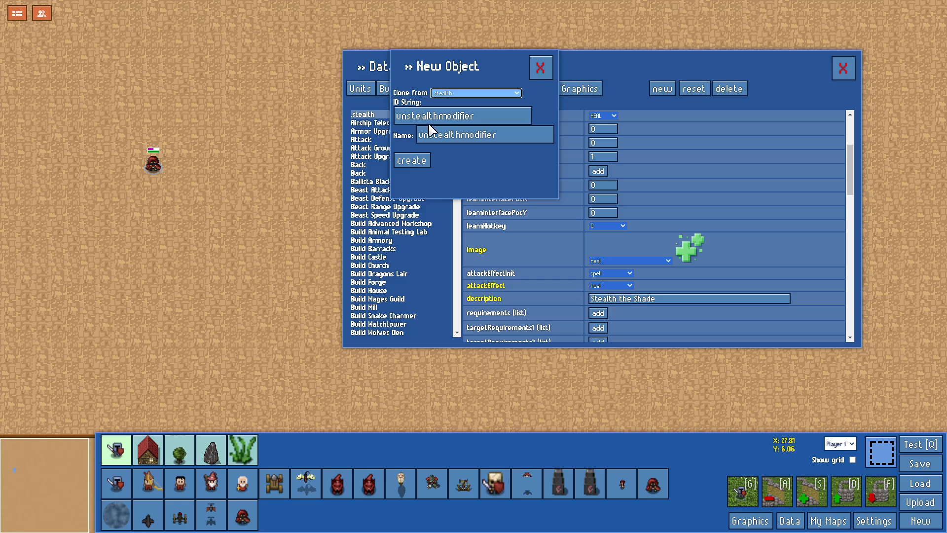
{"action": "double_click", "coordinate": [438, 118]}
{"action": "key", "text": "Right"}
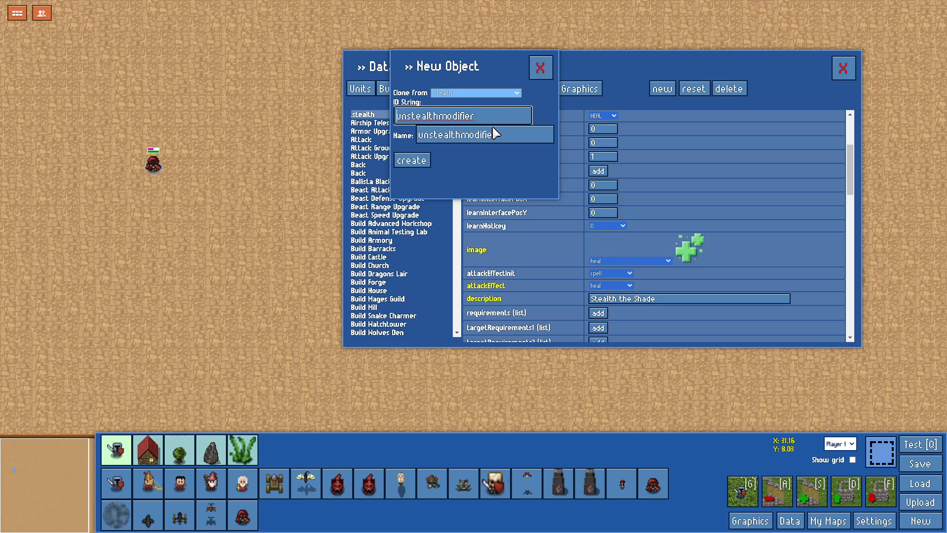
{"action": "mouse_move", "coordinate": [373, 113]}
{"action": "key", "text": "BackSpace"}
Step: Shorten the new ability's name to unstealth and create the ability
{"action": "key", "text": "Tab"}
{"action": "key", "text": "Right"}
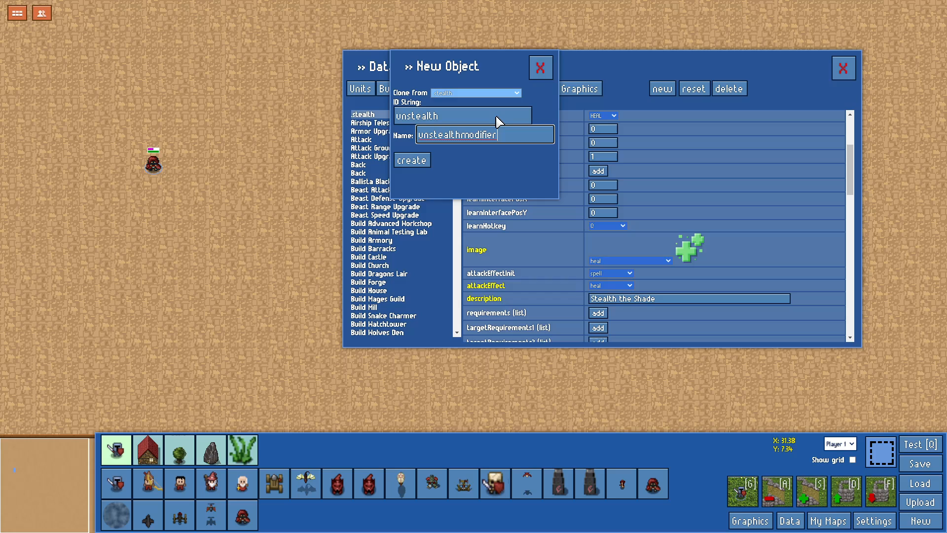
{"action": "key", "text": "shift+Left"}
{"action": "key", "text": "shift+Left"}
{"action": "key", "text": "shift+Left"}
{"action": "key", "text": "shift+Left"}
{"action": "key", "text": "BackSpace"}
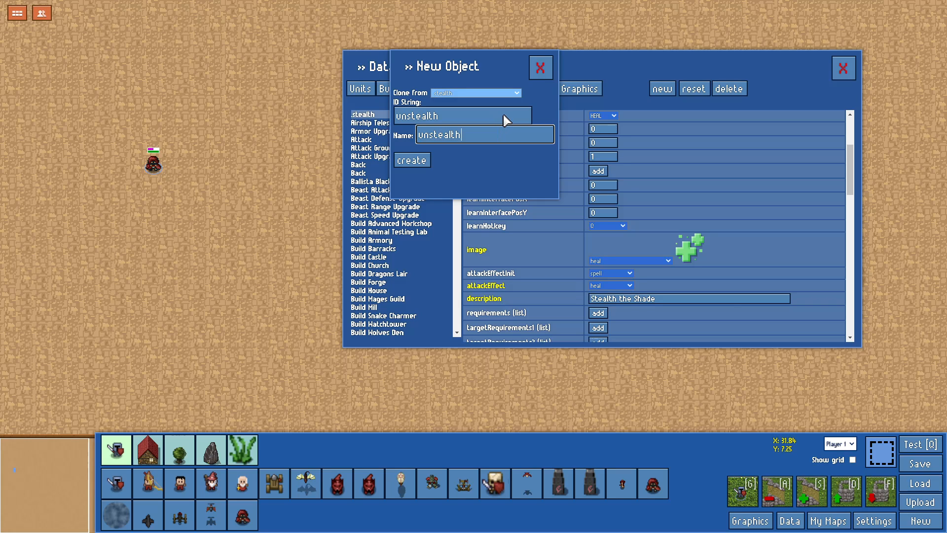
{"action": "left_click", "coordinate": [413, 160]}
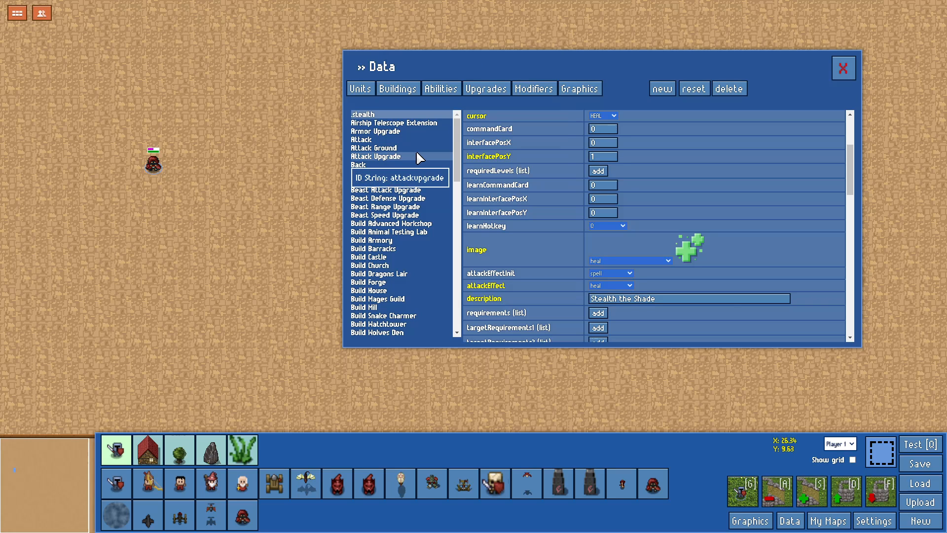
Step: Rename the new unstealth ability to .unstealth
{"action": "scroll", "coordinate": [402, 197], "scroll_direction": "down", "scroll_amount": 10}
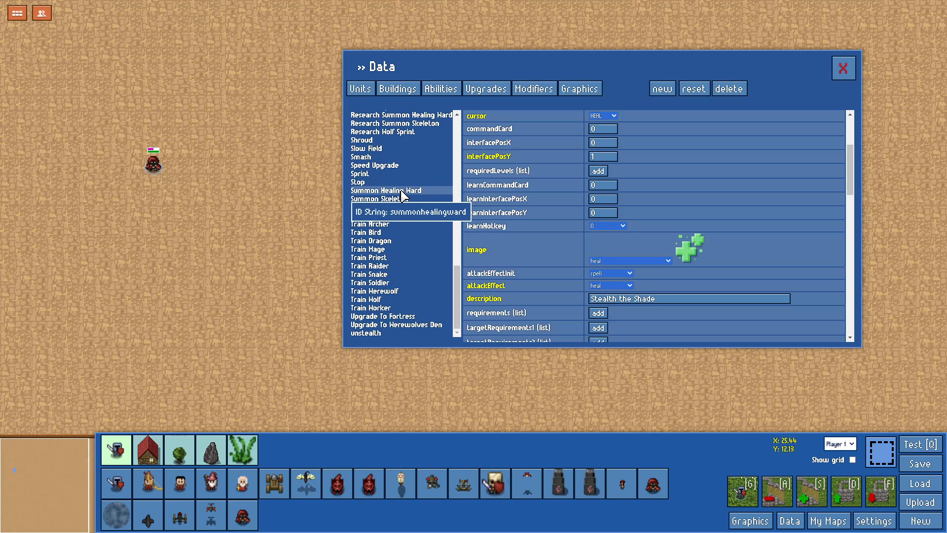
{"action": "left_click", "coordinate": [395, 334]}
{"action": "scroll", "coordinate": [569, 193], "scroll_direction": "up", "scroll_amount": 3}
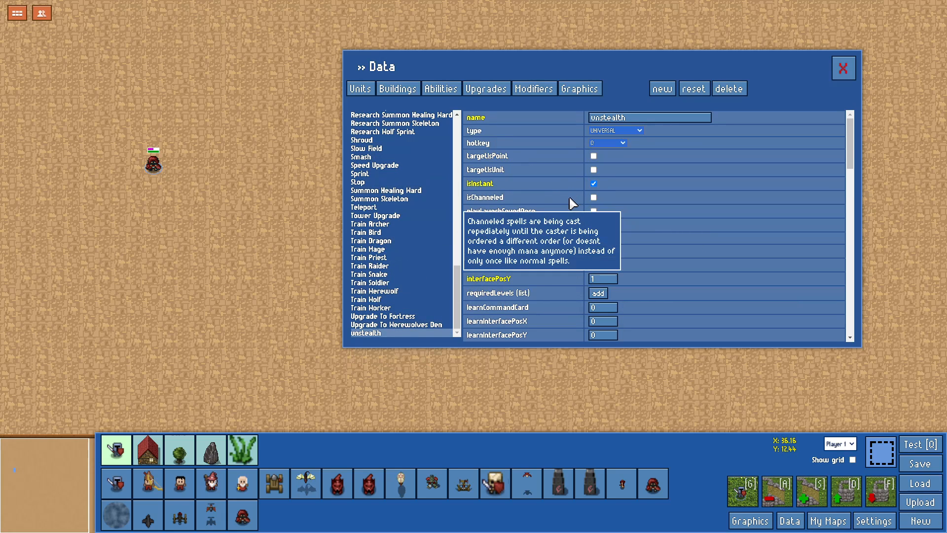
{"action": "left_click", "coordinate": [592, 118]}
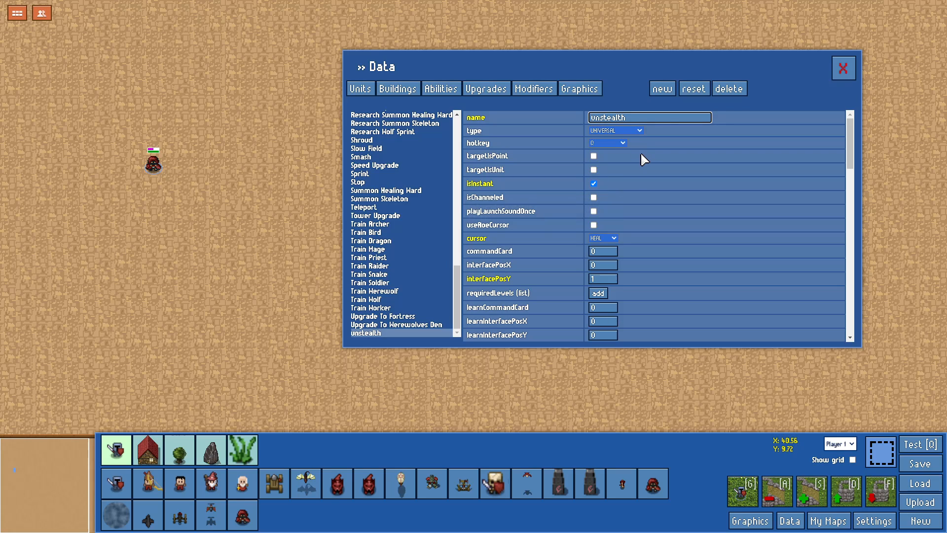
{"action": "type", "text": "."}
Step: Set the unstealth ability's hotkey to W and its interfacePosX to 1
{"action": "left_click", "coordinate": [620, 143]}
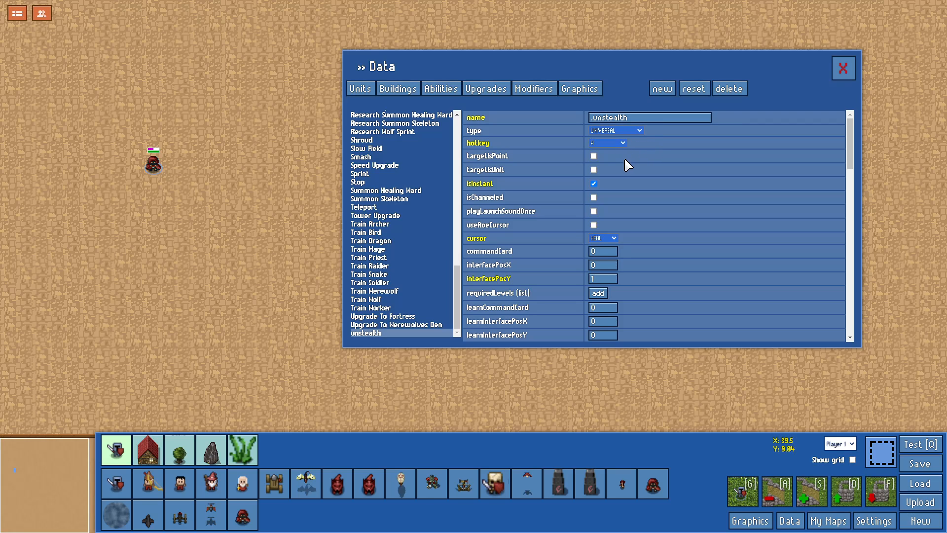
{"action": "left_click", "coordinate": [597, 266]}
Step: Change the unstealth ability's description to "Unstealth the Shade"
{"action": "scroll", "coordinate": [631, 226], "scroll_direction": "down", "scroll_amount": 5}
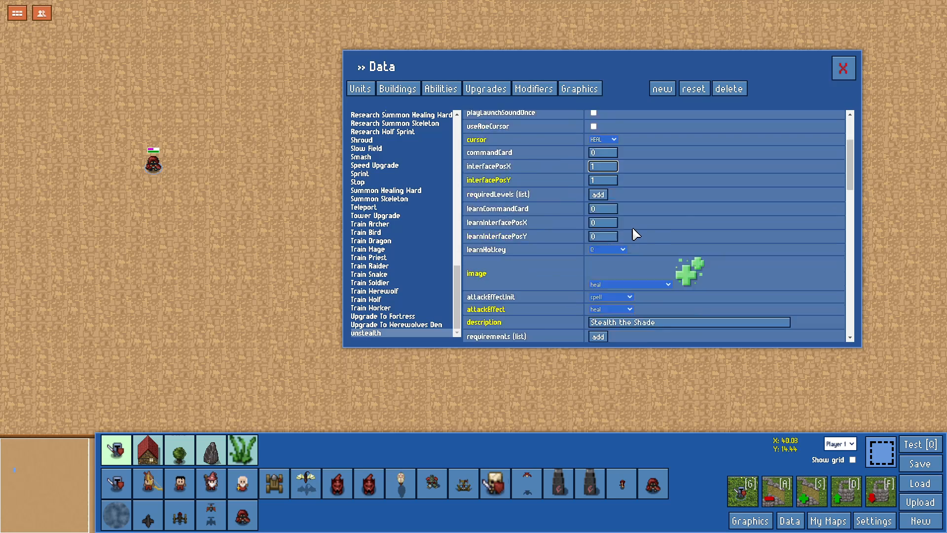
{"action": "double_click", "coordinate": [640, 223]}
{"action": "left_click", "coordinate": [591, 223]}
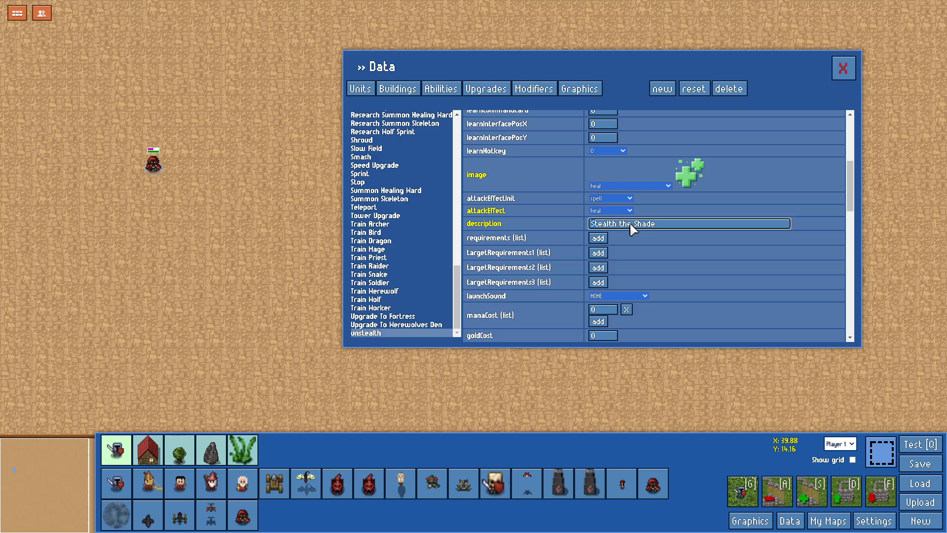
{"action": "type", "text": "Un"}
{"action": "key", "text": "Delete"}
{"action": "type", "text": "s"}
Step: Set the unstealth ability's modifiersSelf entry to unstealthmodifier
{"action": "scroll", "coordinate": [693, 194], "scroll_direction": "down", "scroll_amount": 1}
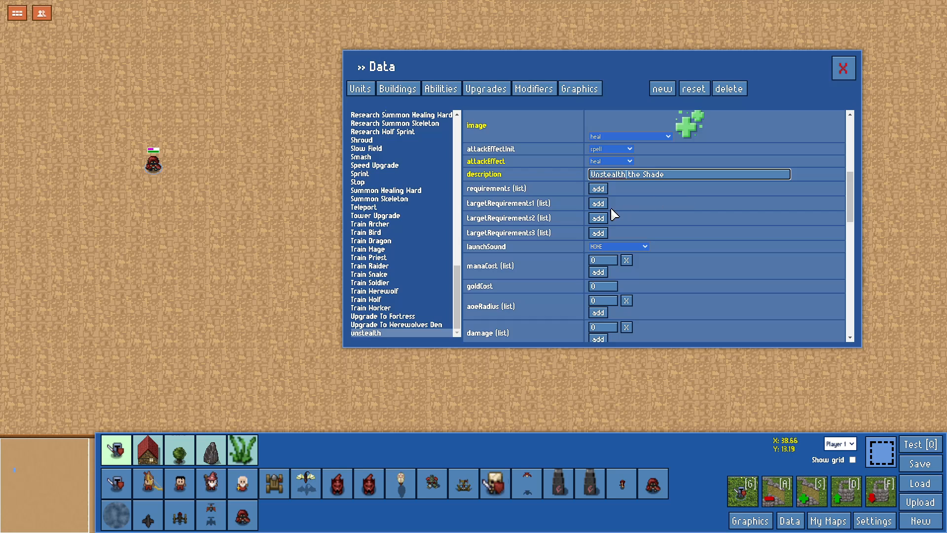
{"action": "scroll", "coordinate": [612, 206], "scroll_direction": "down", "scroll_amount": 4}
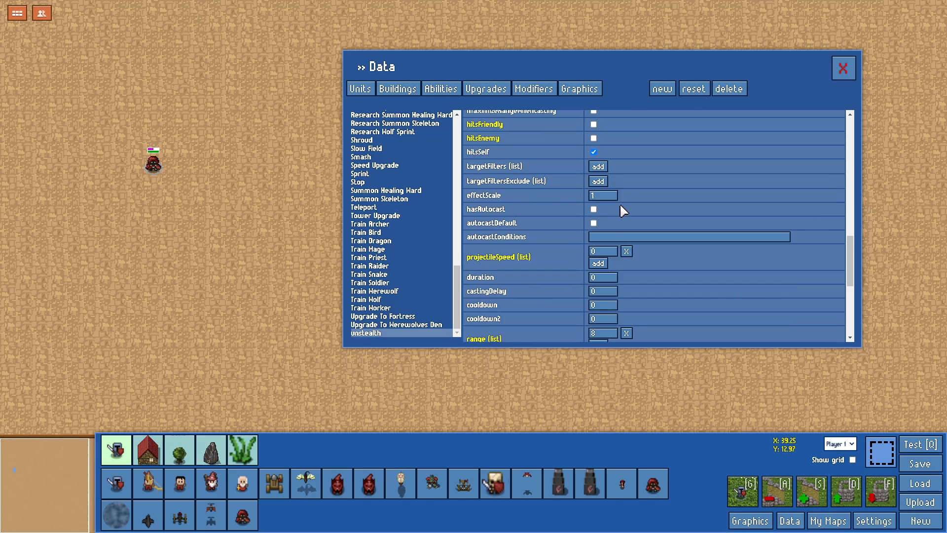
{"action": "scroll", "coordinate": [614, 194], "scroll_direction": "down", "scroll_amount": 5}
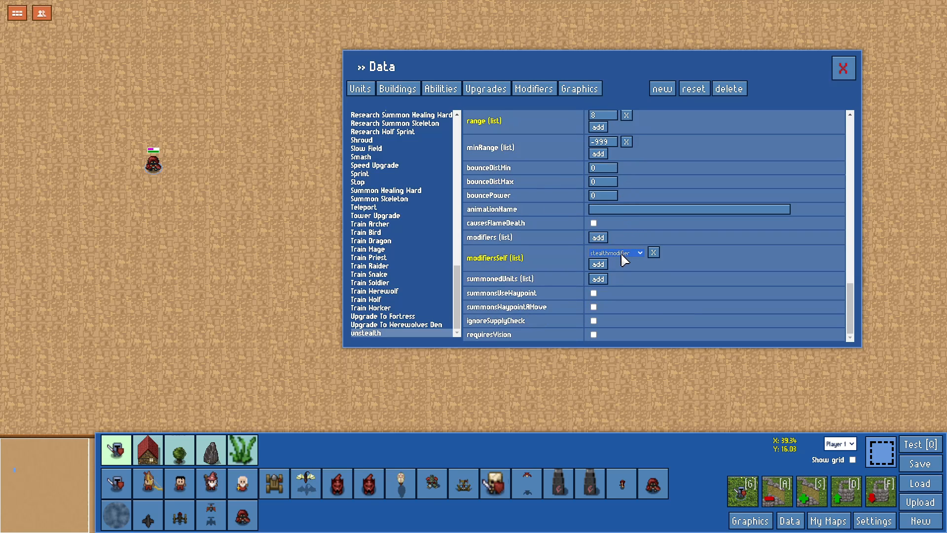
{"action": "left_click", "coordinate": [617, 416]}
Step: Review the settings of the .unstealthmodifier modifier and return to the list of abilities
{"action": "left_click", "coordinate": [488, 90]}
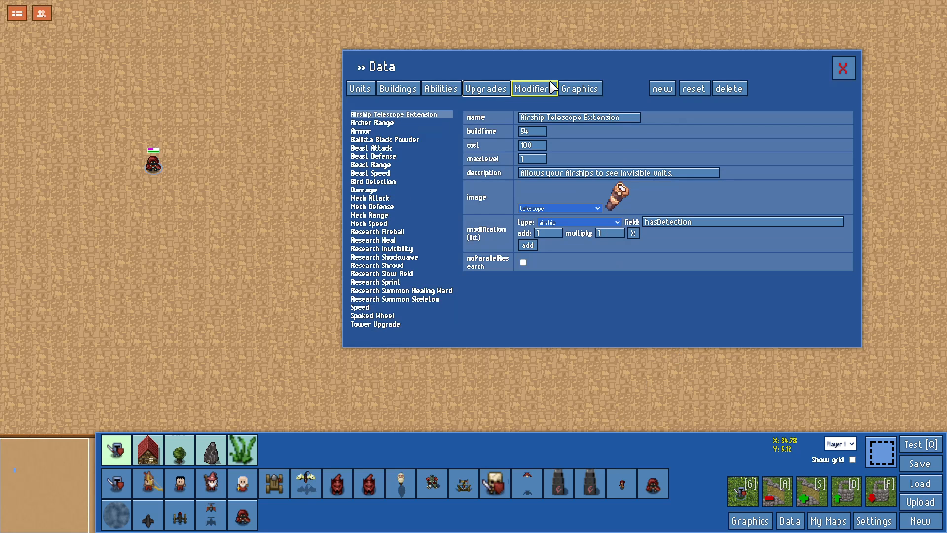
{"action": "left_click", "coordinate": [545, 90]}
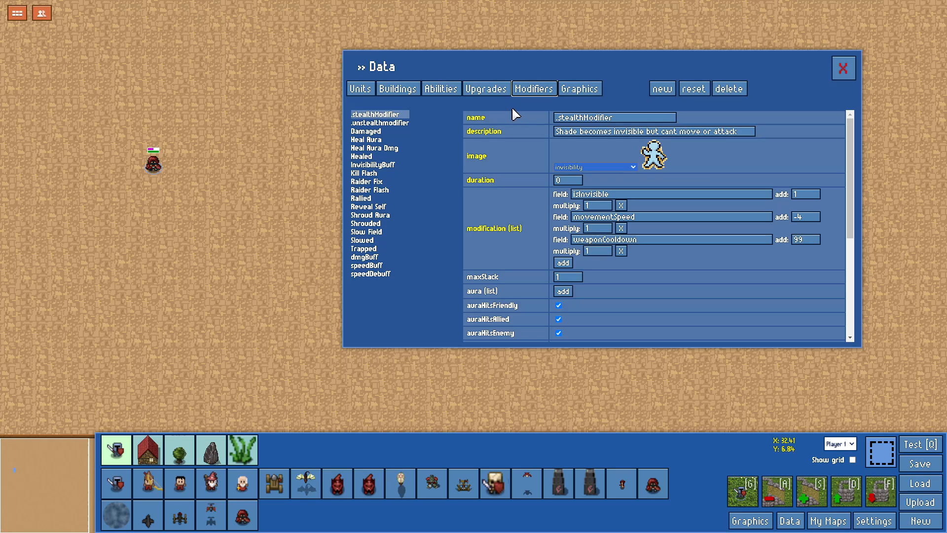
{"action": "left_click", "coordinate": [406, 124]}
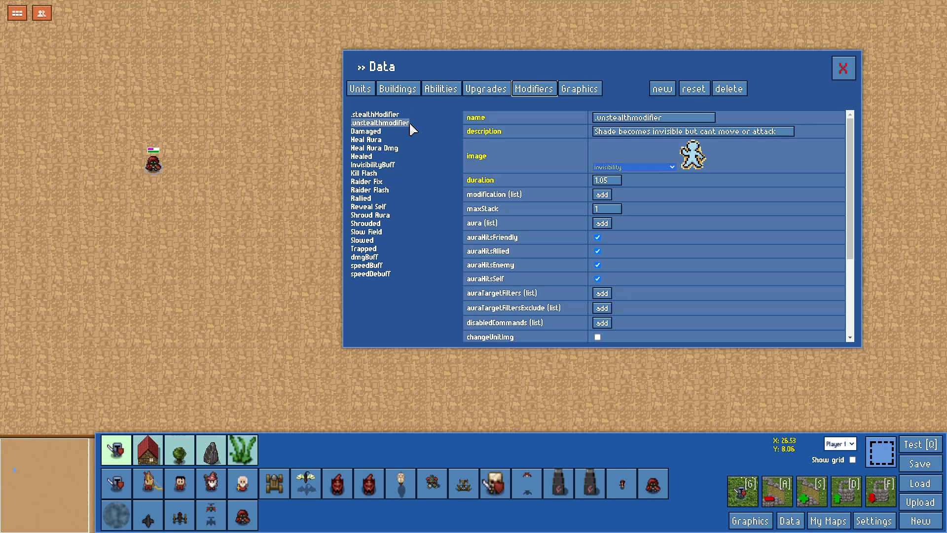
{"action": "left_click", "coordinate": [444, 89]}
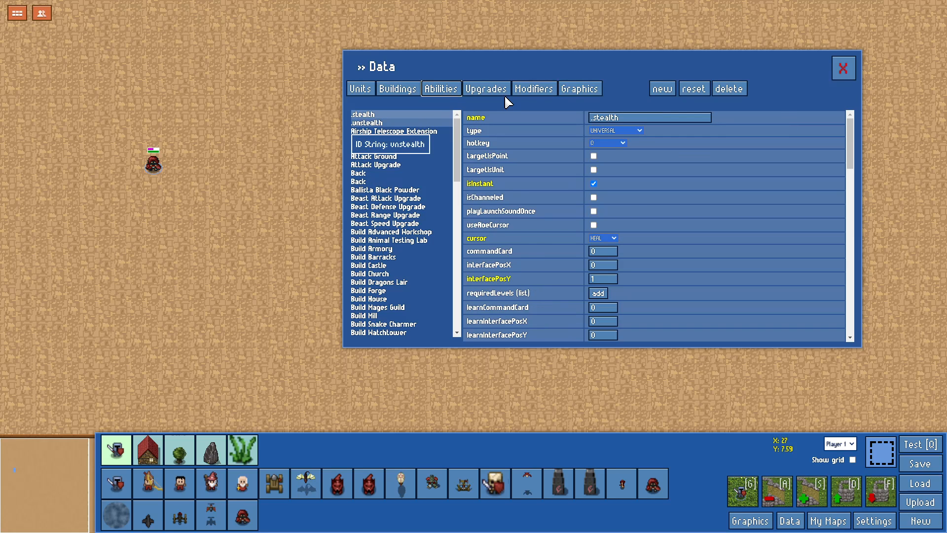
Step: Review the killModifiers list of the .unstealthmodifier modifier and the modifiersSelf list of the .unstealth ability
{"action": "left_click", "coordinate": [534, 89]}
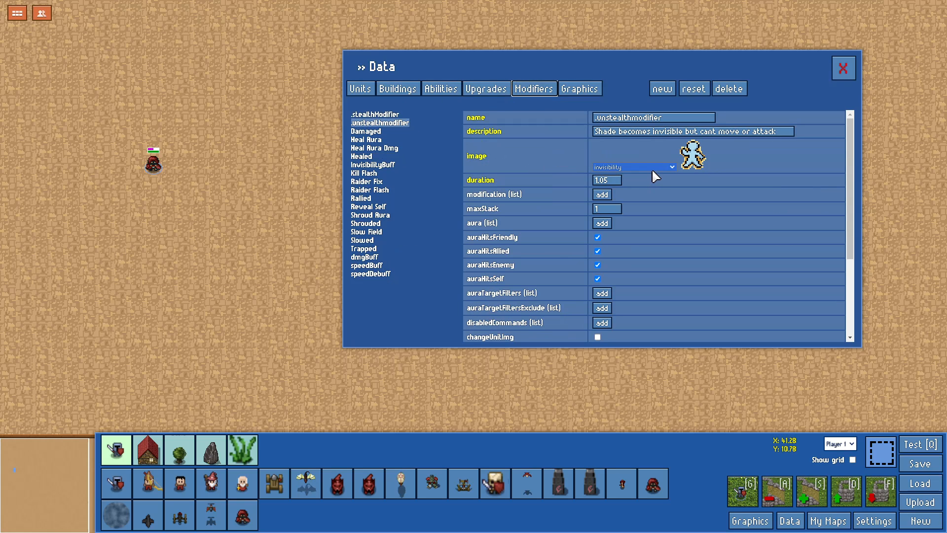
{"action": "scroll", "coordinate": [659, 165], "scroll_direction": "down", "scroll_amount": 2}
{"action": "scroll", "coordinate": [656, 155], "scroll_direction": "up", "scroll_amount": 2}
{"action": "scroll", "coordinate": [656, 154], "scroll_direction": "down", "scroll_amount": 3}
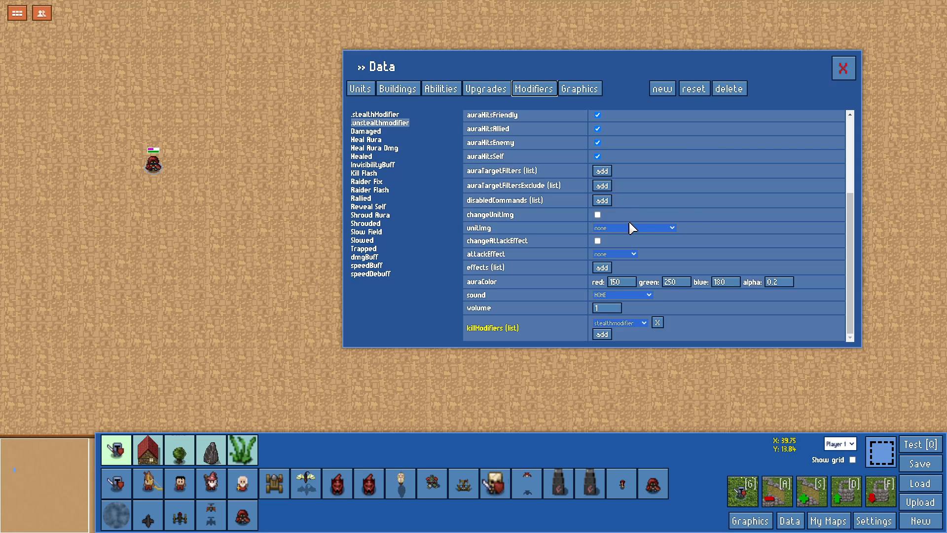
{"action": "scroll", "coordinate": [628, 220], "scroll_direction": "up", "scroll_amount": 3}
{"action": "scroll", "coordinate": [610, 221], "scroll_direction": "down", "scroll_amount": 3}
{"action": "left_click", "coordinate": [609, 327]}
{"action": "left_click", "coordinate": [441, 89]}
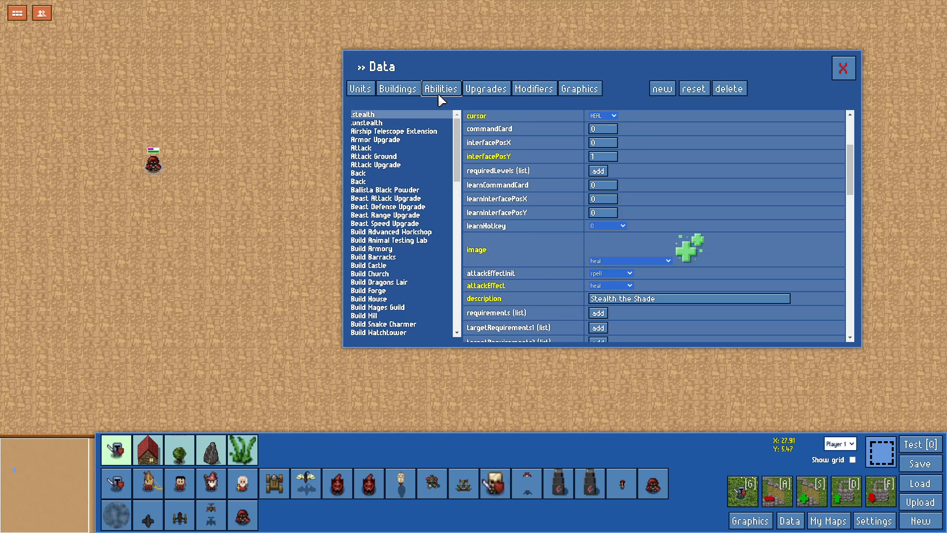
{"action": "left_click", "coordinate": [424, 123]}
{"action": "scroll", "coordinate": [670, 232], "scroll_direction": "down", "scroll_amount": 5}
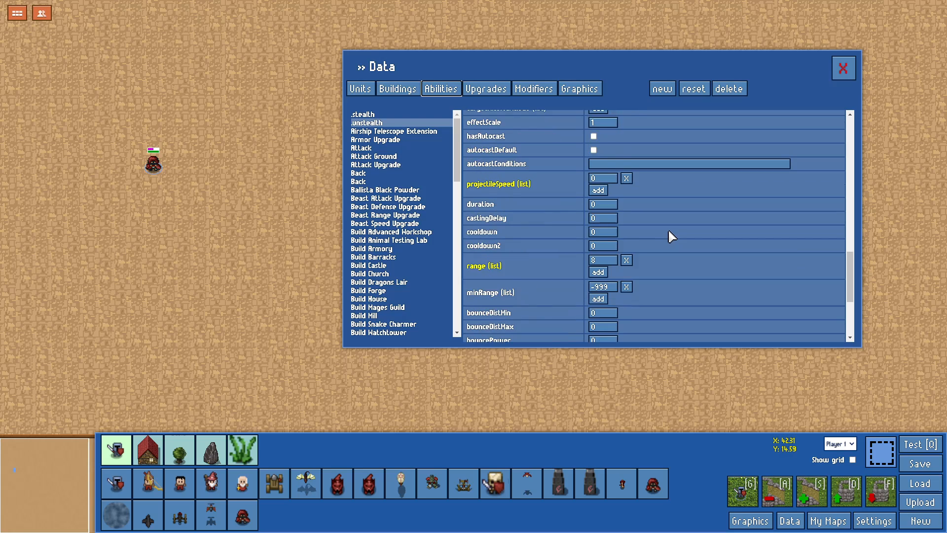
{"action": "scroll", "coordinate": [668, 235], "scroll_direction": "down", "scroll_amount": 3}
{"action": "left_click", "coordinate": [598, 253]}
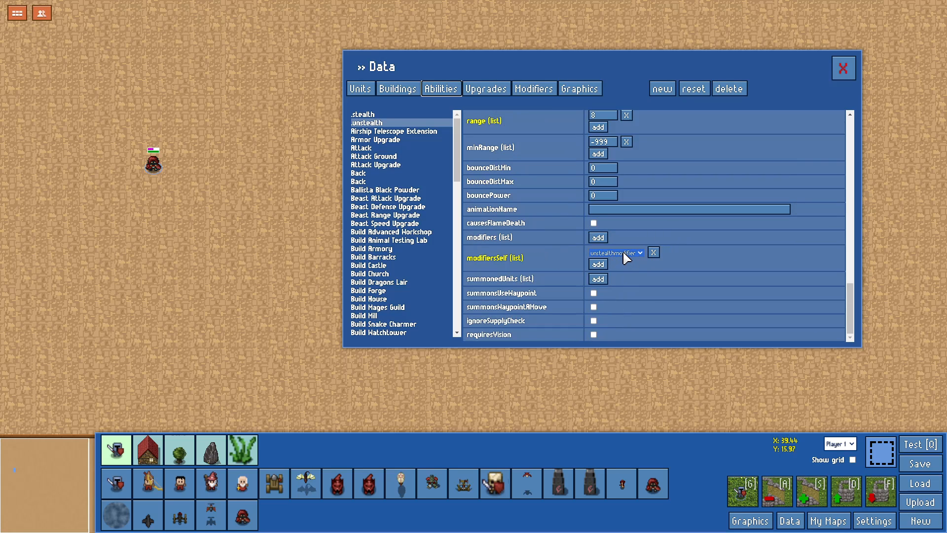
Step: Add the .unstealth ability to the .shade unit's commands
{"action": "left_click", "coordinate": [362, 89]}
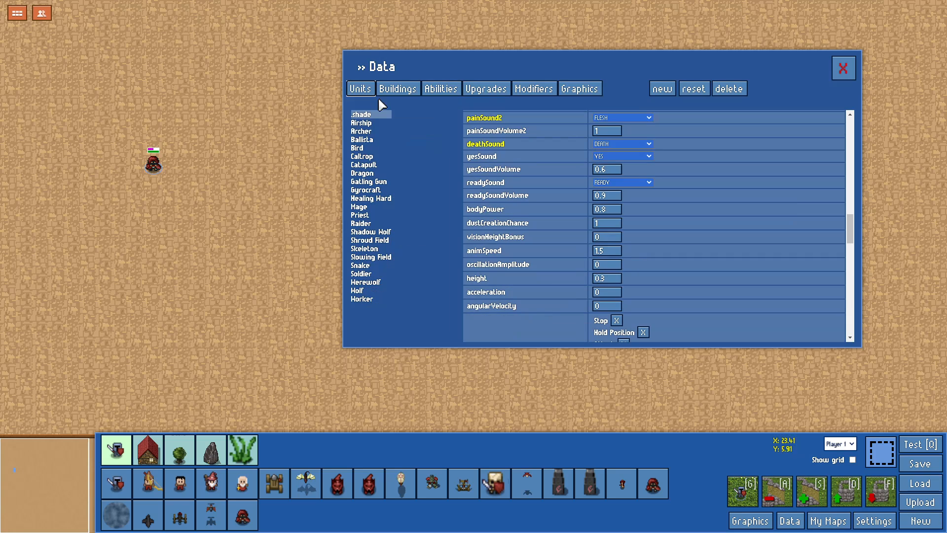
{"action": "scroll", "coordinate": [493, 187], "scroll_direction": "down", "scroll_amount": 6}
{"action": "scroll", "coordinate": [639, 234], "scroll_direction": "up", "scroll_amount": 1}
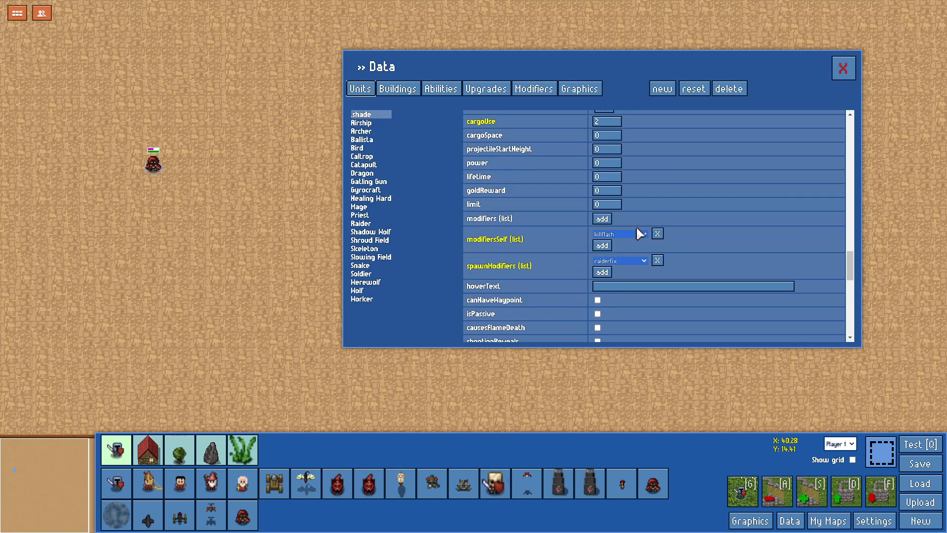
{"action": "scroll", "coordinate": [640, 234], "scroll_direction": "up", "scroll_amount": 1}
{"action": "scroll", "coordinate": [636, 233], "scroll_direction": "down", "scroll_amount": 1}
{"action": "scroll", "coordinate": [654, 234], "scroll_direction": "up", "scroll_amount": 1}
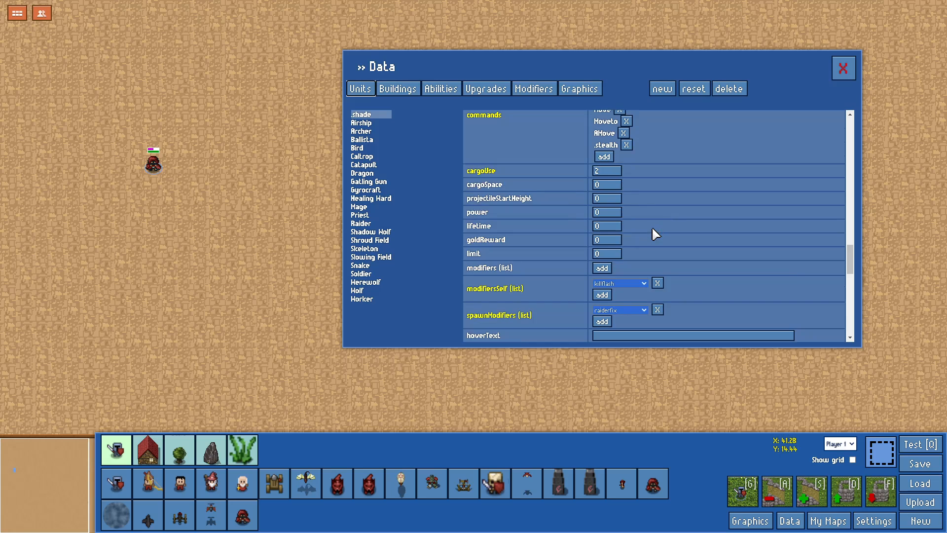
{"action": "left_click", "coordinate": [600, 156]}
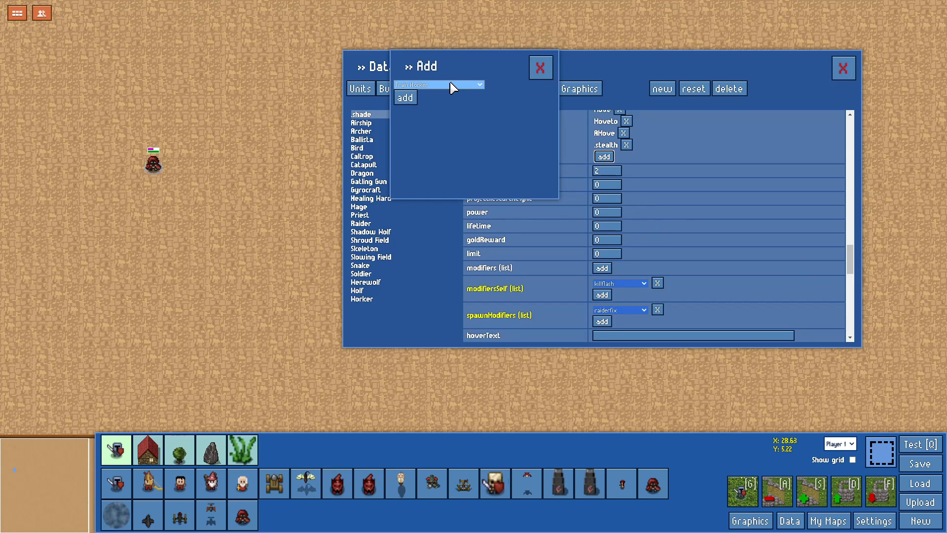
{"action": "left_click", "coordinate": [420, 249]}
{"action": "left_click", "coordinate": [409, 100]}
{"action": "left_click", "coordinate": [533, 76]}
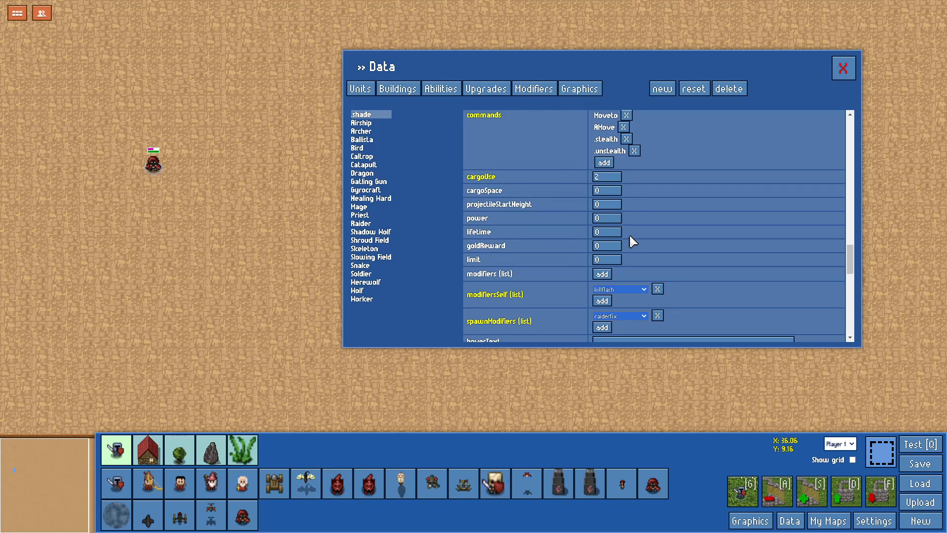
Step: Remove raiderfix from the .shade unit's spawnModifiers and killflash from its modifiersSelf
{"action": "scroll", "coordinate": [649, 251], "scroll_direction": "down", "scroll_amount": 1}
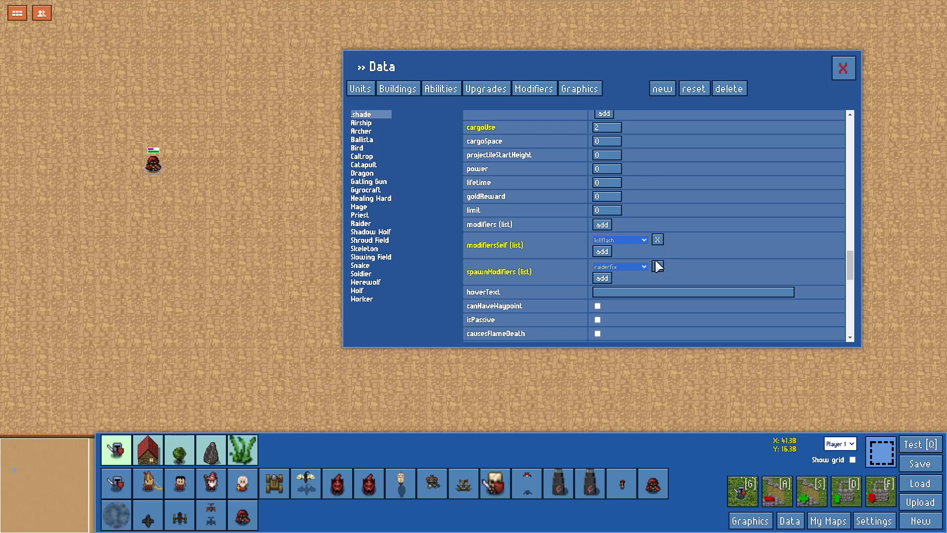
{"action": "left_click", "coordinate": [657, 267]}
{"action": "left_click", "coordinate": [658, 241]}
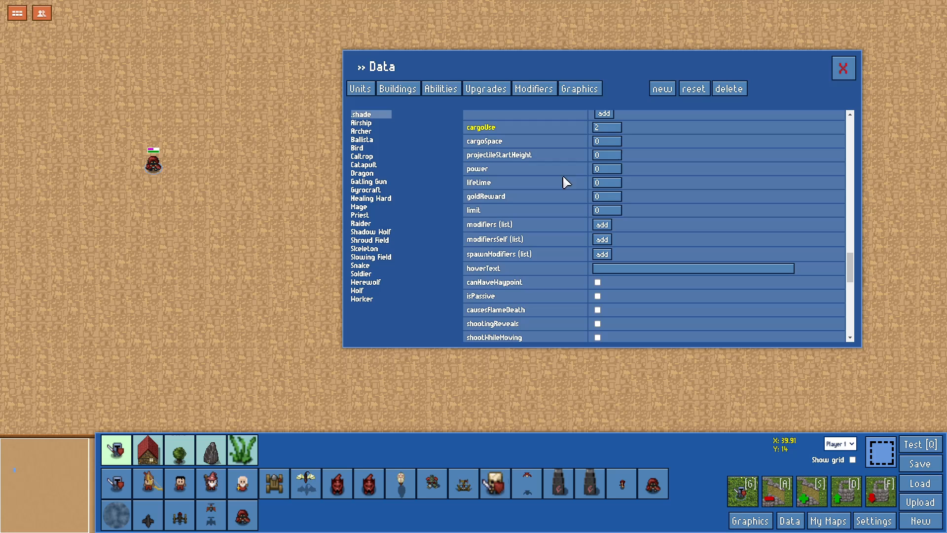
Step: Close the data editor and upload the map
{"action": "left_click", "coordinate": [440, 89]}
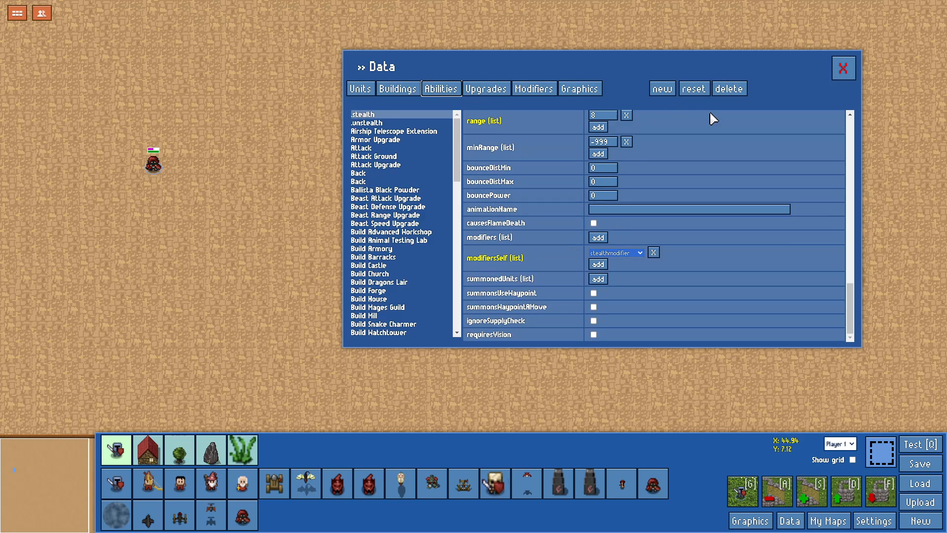
{"action": "left_click", "coordinate": [843, 68]}
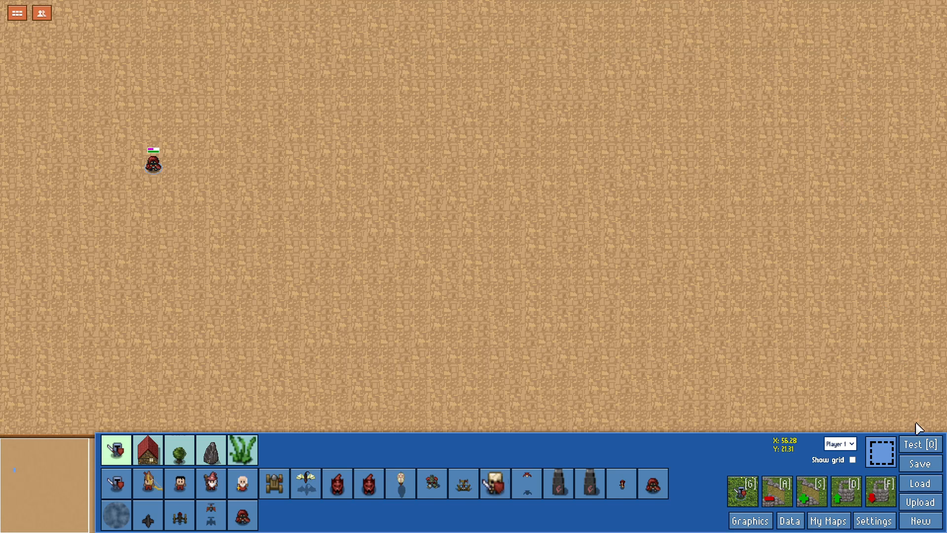
{"action": "left_click", "coordinate": [920, 503]}
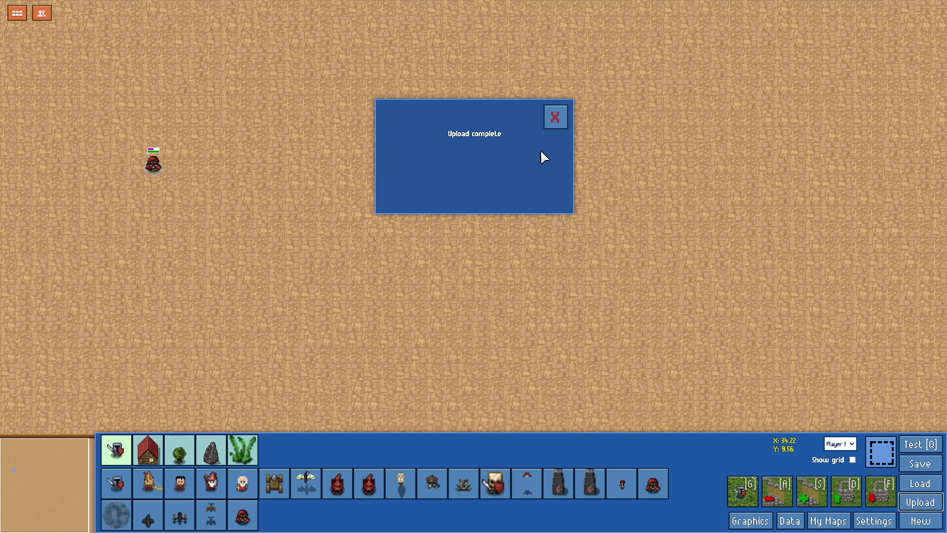
{"action": "left_click", "coordinate": [554, 117]}
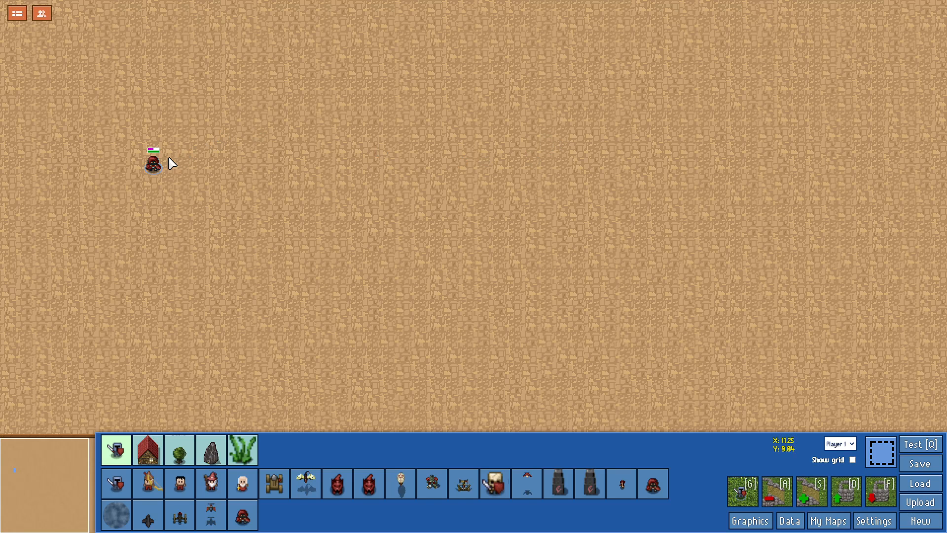
Step: Move the shade to the middle of the map and upload the map again after a brief test run
{"action": "left_click_drag", "start_coordinate": [156, 164], "coordinate": [457, 223]}
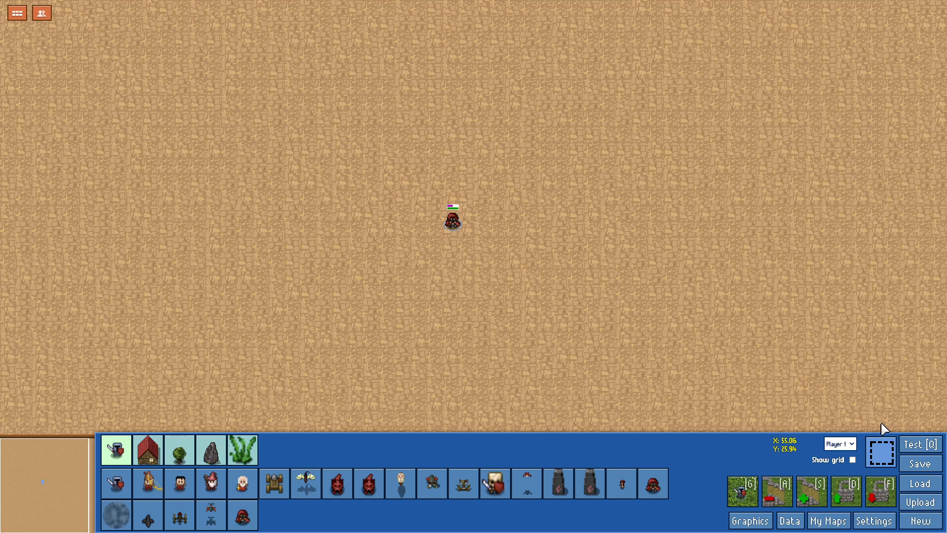
{"action": "left_click", "coordinate": [914, 447]}
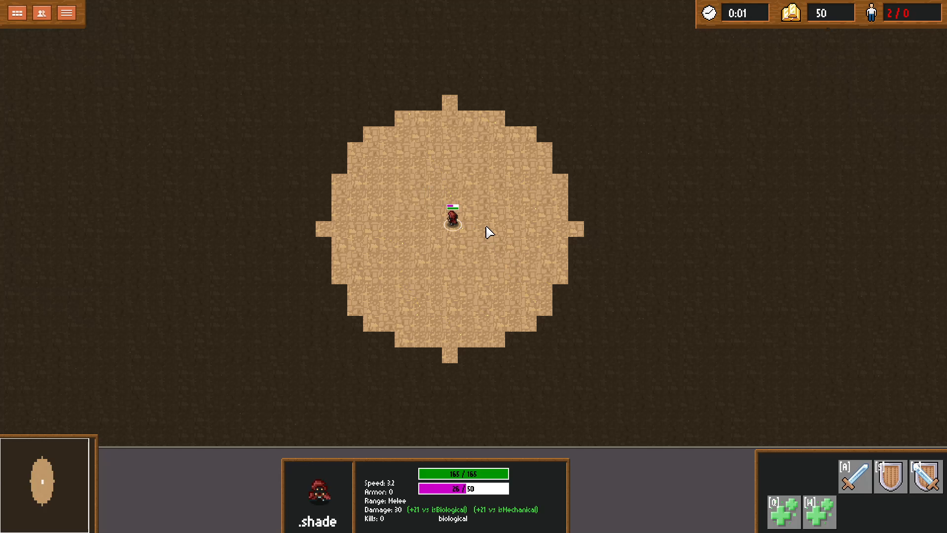
{"action": "key", "text": "Escape"}
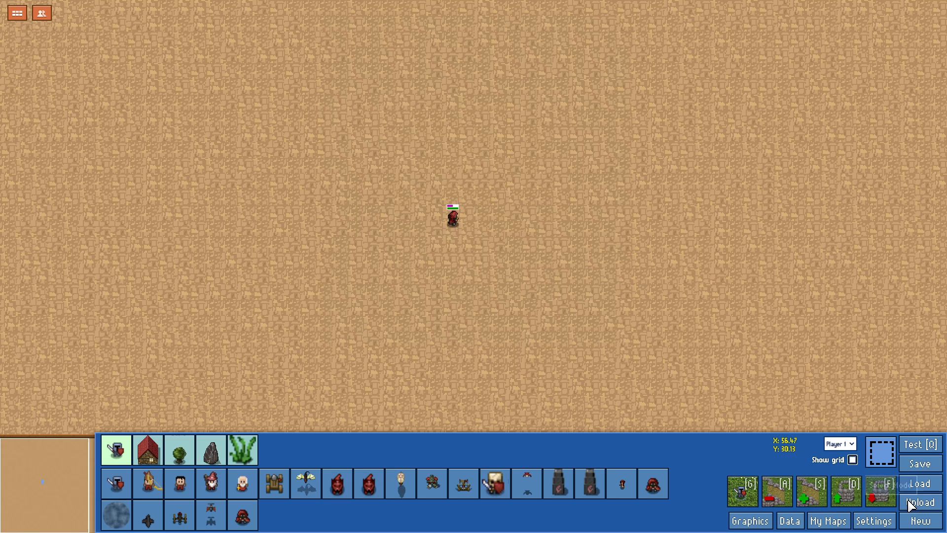
{"action": "left_click", "coordinate": [910, 504]}
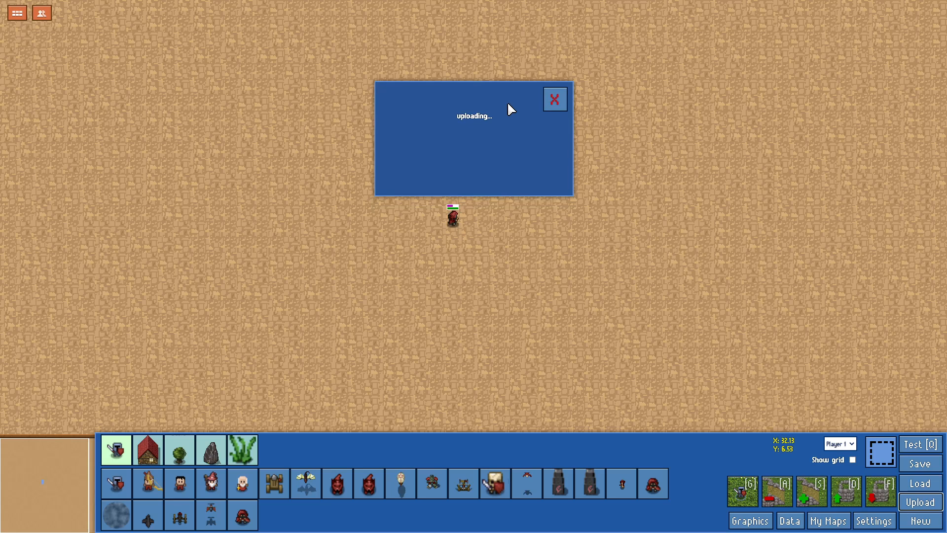
{"action": "left_click", "coordinate": [550, 105]}
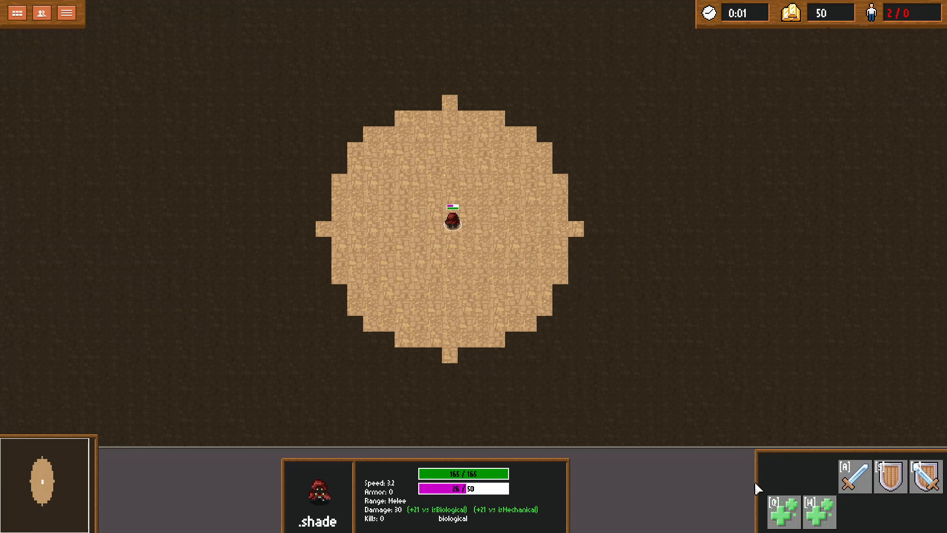
Step: Cast stealth on the shade in a test game, cast unstealth, and order the shade to move around
{"action": "left_click", "coordinate": [801, 504]}
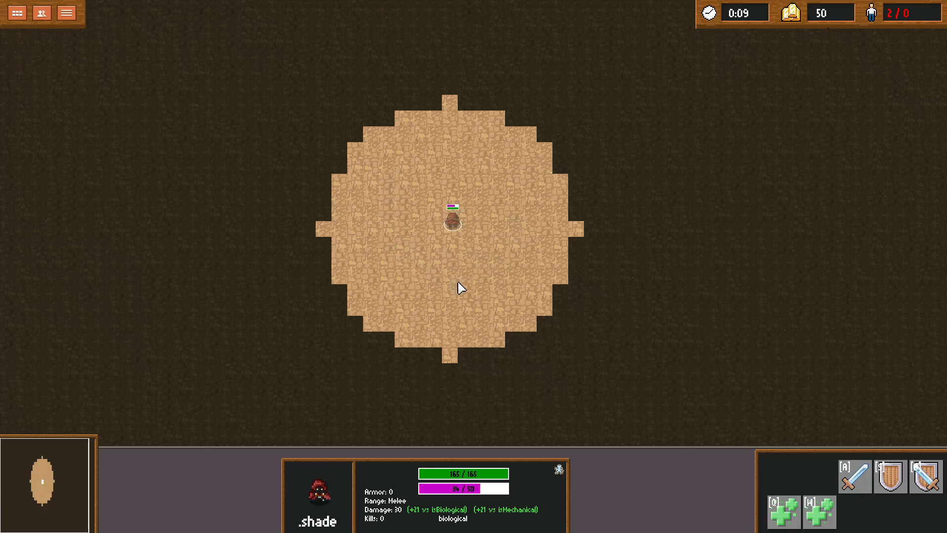
{"action": "mouse_move", "coordinate": [556, 475]}
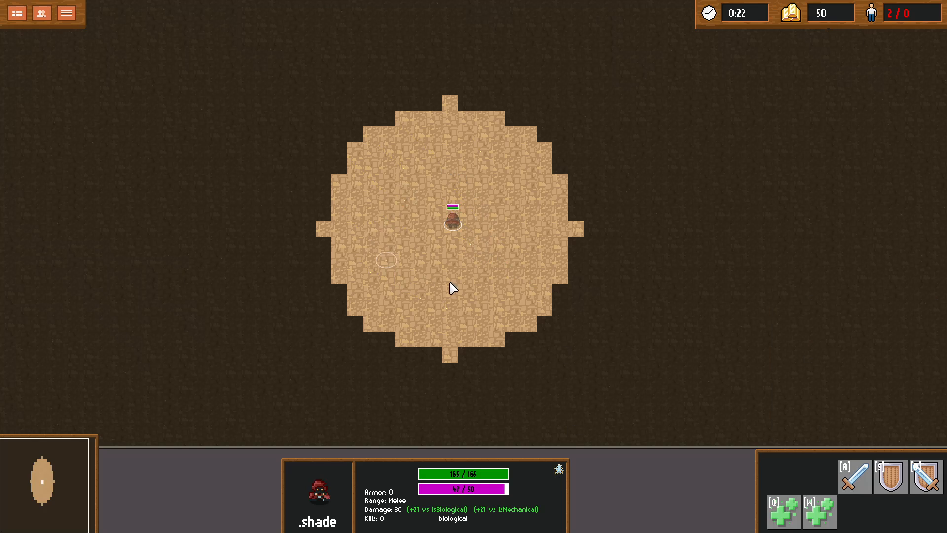
{"action": "key", "text": "w"}
{"action": "right_click", "coordinate": [424, 242]}
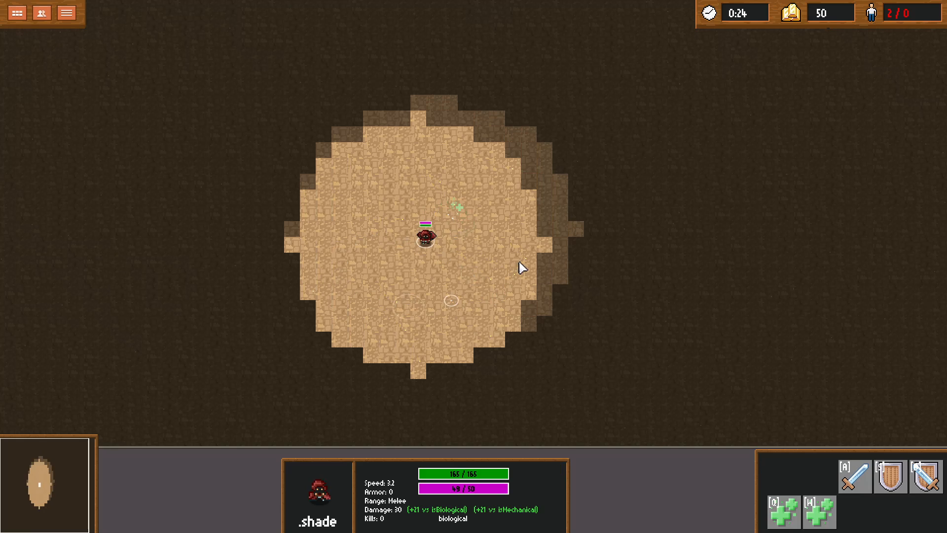
{"action": "right_click", "coordinate": [542, 205]}
{"action": "right_click", "coordinate": [417, 174]}
Step: Stealth the shade again, inspect its active modifier, and try ordering it to several spots
{"action": "key", "text": "q"}
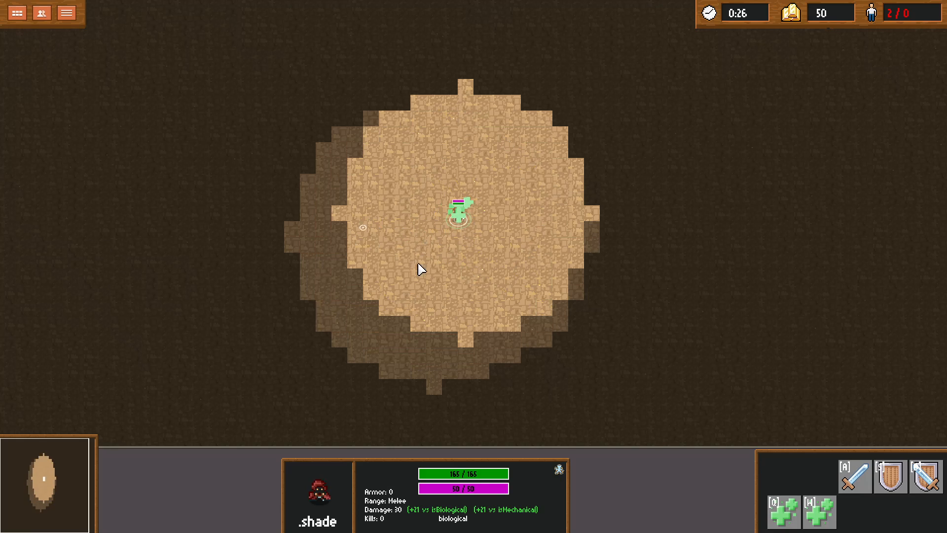
{"action": "right_click", "coordinate": [417, 266]}
{"action": "right_click", "coordinate": [483, 286]}
{"action": "right_click", "coordinate": [510, 178]}
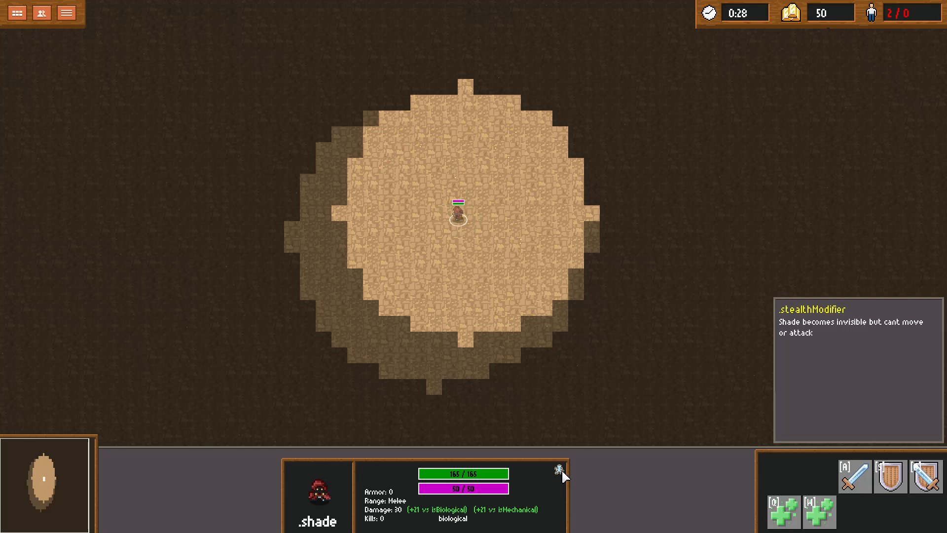
{"action": "right_click", "coordinate": [390, 294]}
{"action": "right_click", "coordinate": [357, 259]}
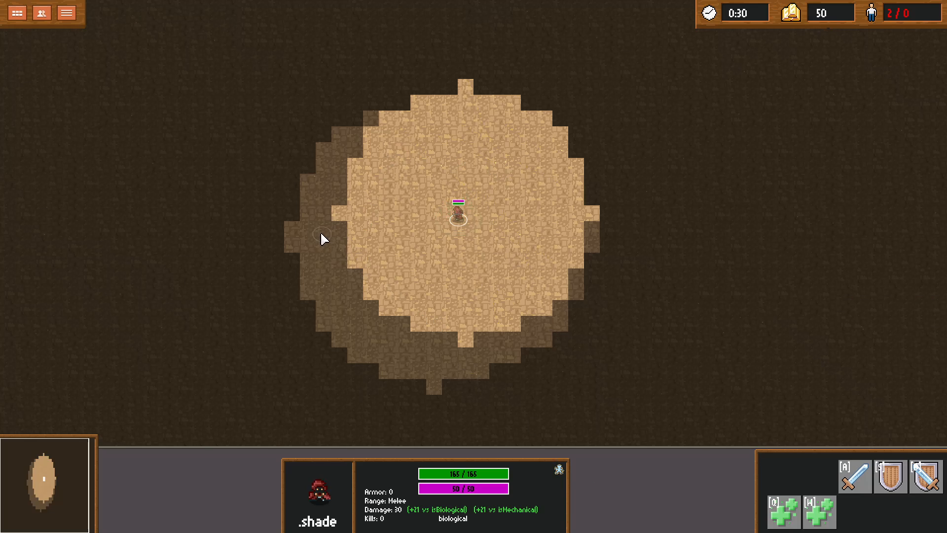
Step: Cast unstealth on the shade and order it to walk to several points
{"action": "key", "text": "w"}
{"action": "right_click", "coordinate": [301, 273]}
{"action": "right_click", "coordinate": [420, 266]}
{"action": "right_click", "coordinate": [485, 255]}
{"action": "right_click", "coordinate": [467, 225]}
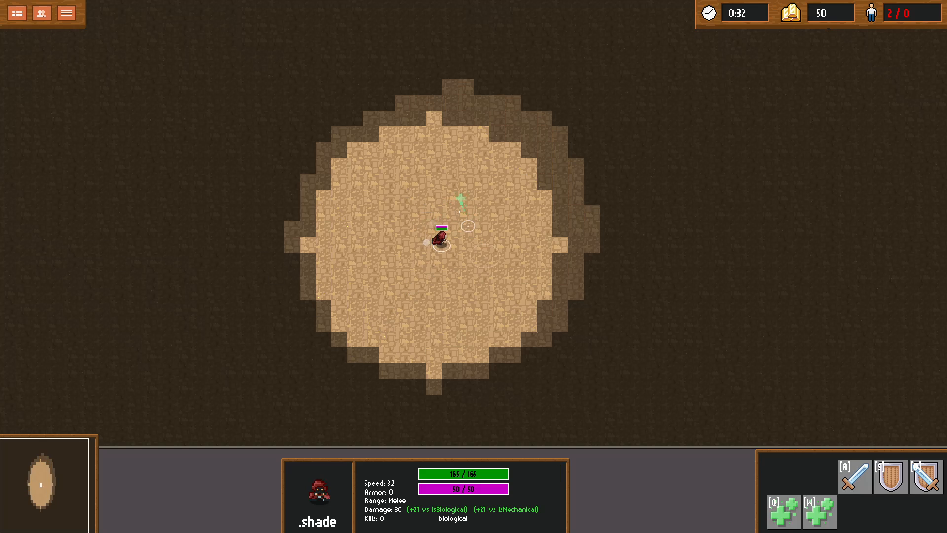
{"action": "right_click", "coordinate": [410, 183]}
{"action": "right_click", "coordinate": [435, 245]}
Step: Stealth the shade once more, test a move order, and box-select the unit
{"action": "key", "text": "q"}
{"action": "right_click", "coordinate": [493, 245]}
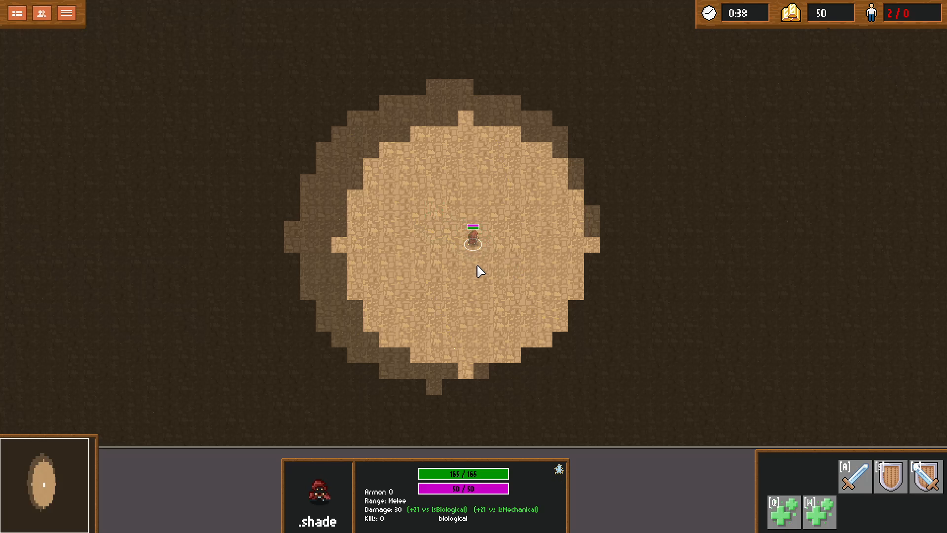
{"action": "left_click_drag", "start_coordinate": [448, 215], "coordinate": [493, 258]}
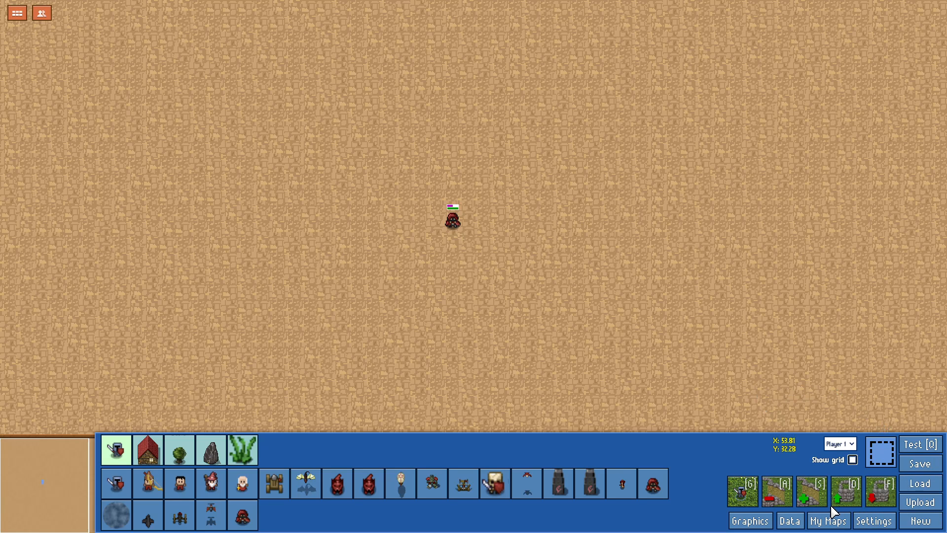
Step: Open the .stealthModifier modifier in the map data and set its maxStack to 2
{"action": "left_click", "coordinate": [790, 521]}
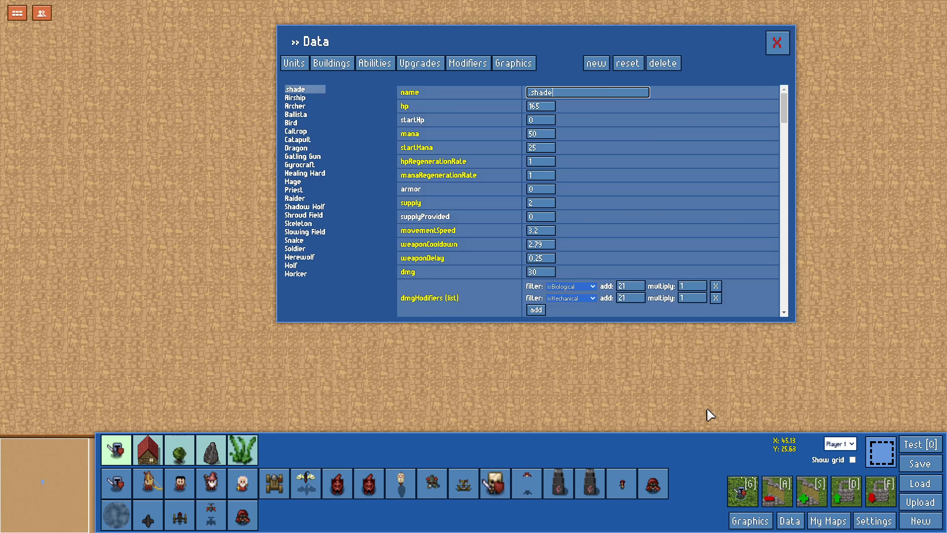
{"action": "left_click_drag", "start_coordinate": [524, 40], "coordinate": [734, 42]}
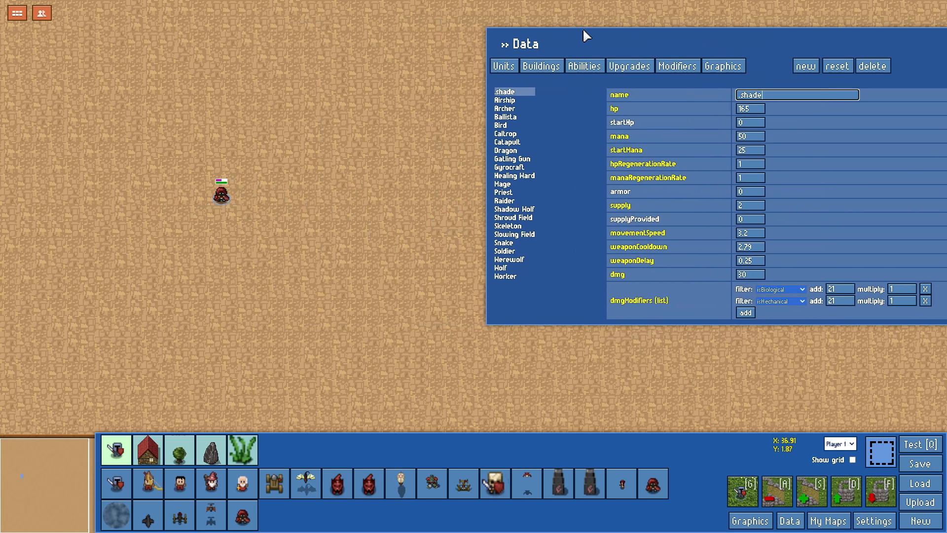
{"action": "left_click_drag", "start_coordinate": [585, 34], "coordinate": [395, 49]}
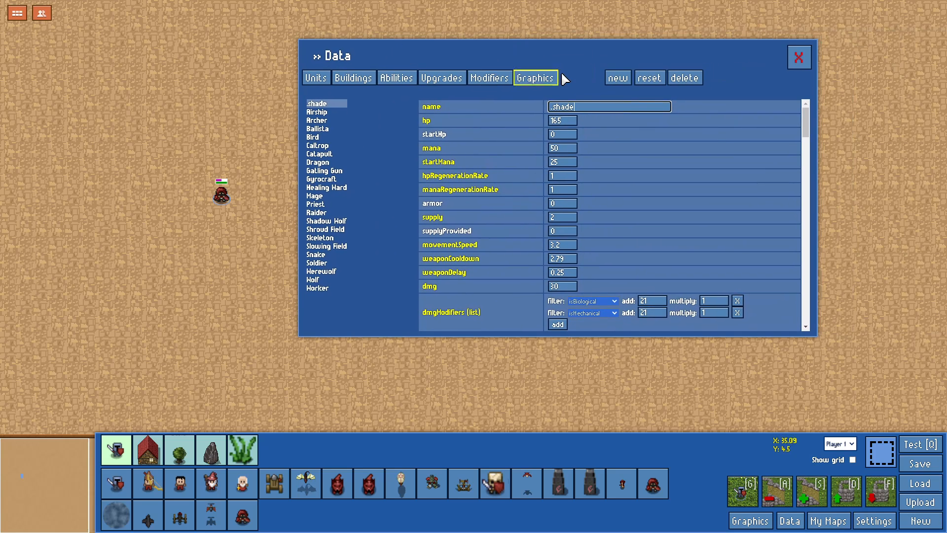
{"action": "left_click", "coordinate": [488, 78]}
{"action": "left_click", "coordinate": [338, 112]}
{"action": "left_click", "coordinate": [338, 103]}
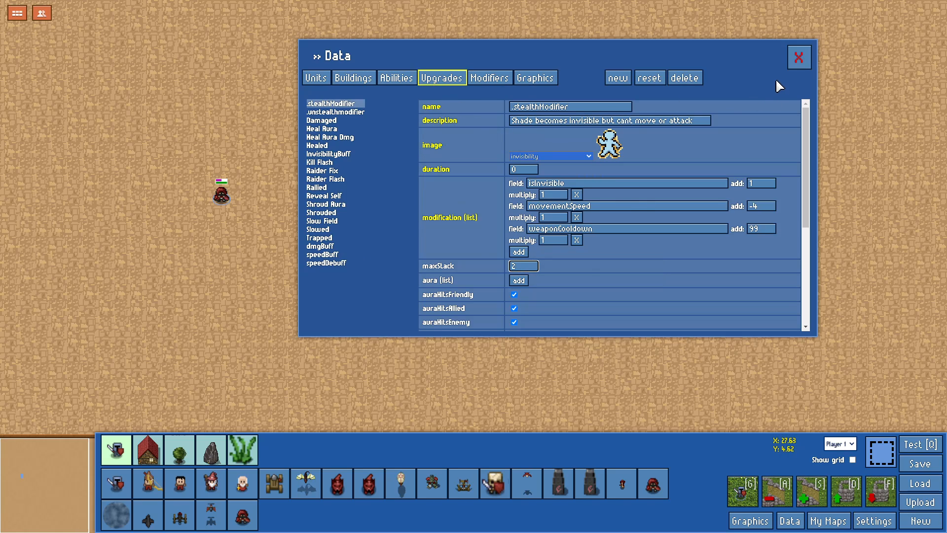
Step: Close the map data and upload the map with the changed .stealthModifier
{"action": "left_click", "coordinate": [792, 63]}
{"action": "left_click", "coordinate": [913, 503]}
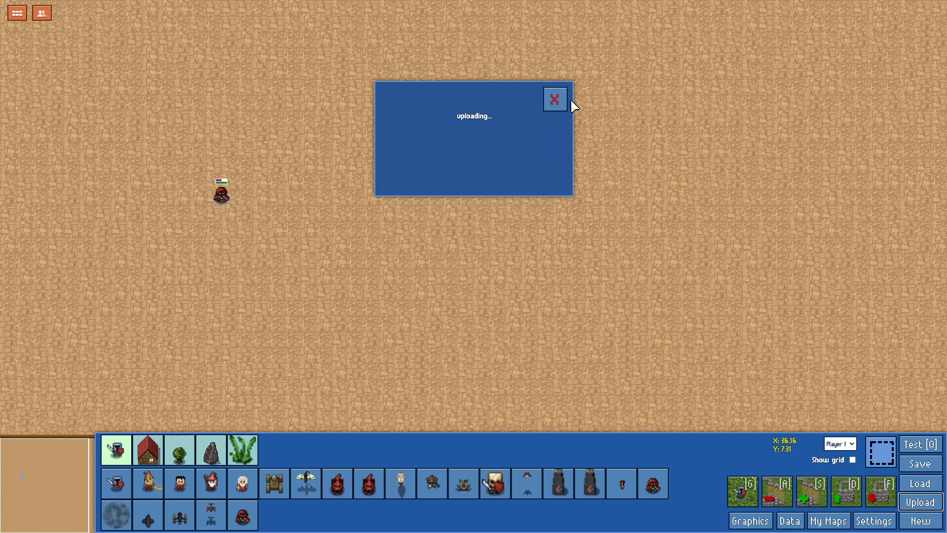
Step: Dismiss the upload notice, upload the map once more, and close the notice again
{"action": "left_click", "coordinate": [555, 100]}
{"action": "left_click", "coordinate": [920, 502]}
{"action": "left_click", "coordinate": [564, 104]}
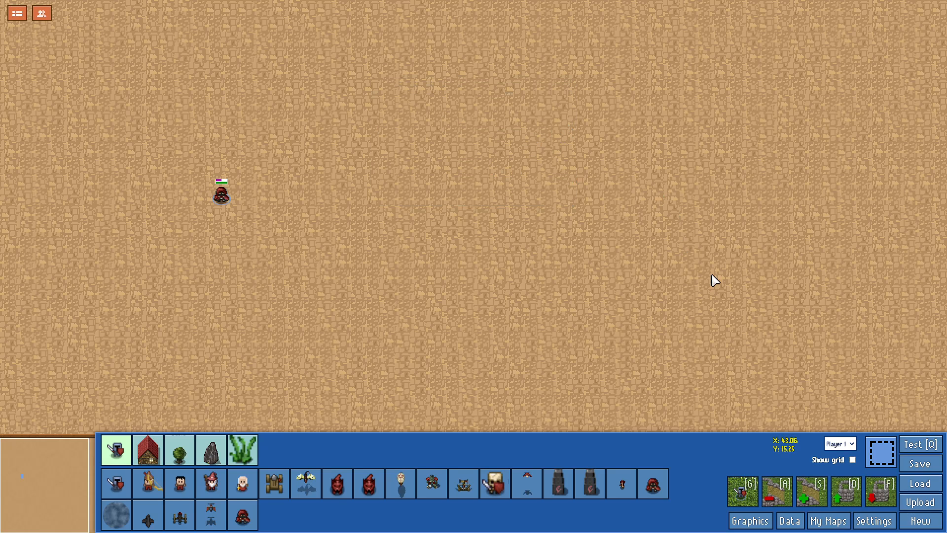
Step: Start a test game, select the shade, and cast stealth and unstealth on it between move orders
{"action": "left_click", "coordinate": [911, 446]}
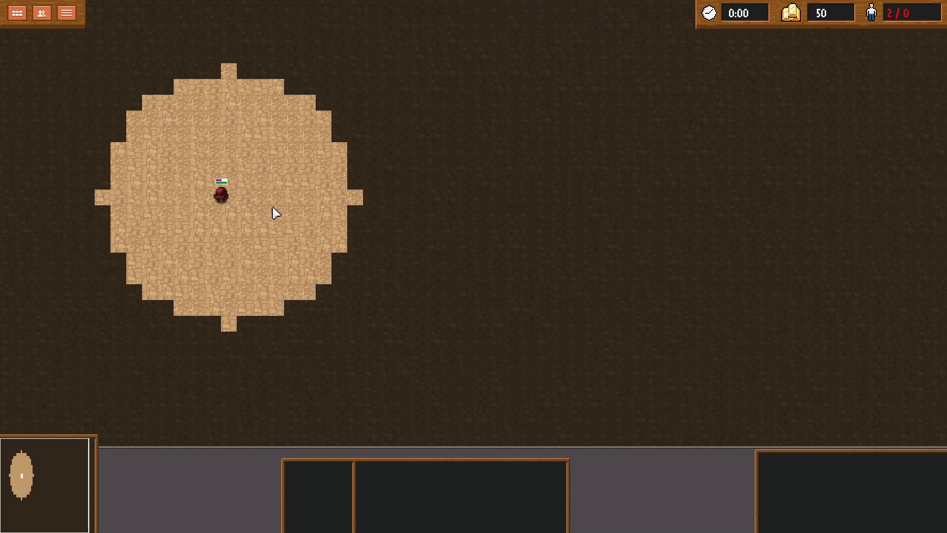
{"action": "left_click_drag", "start_coordinate": [209, 167], "coordinate": [314, 224]}
{"action": "right_click", "coordinate": [436, 229]}
{"action": "right_click", "coordinate": [461, 228]}
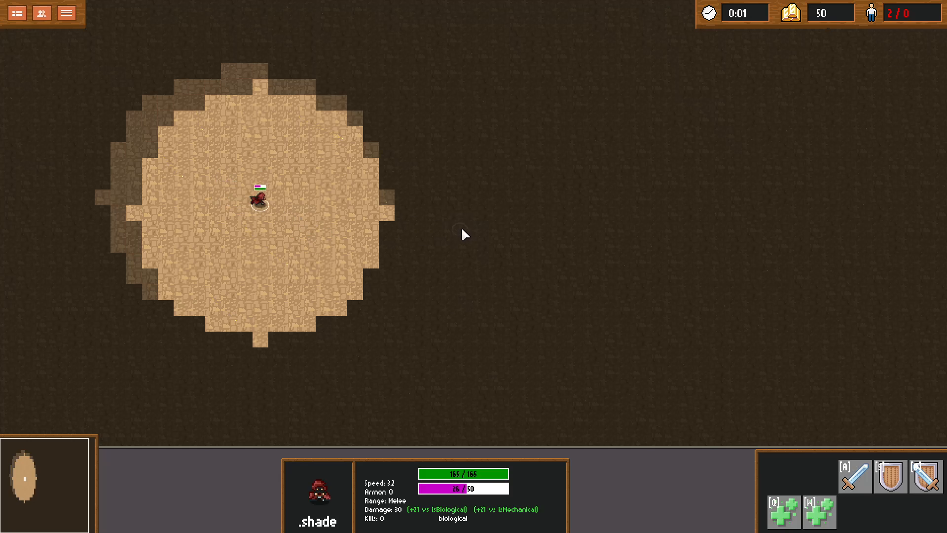
{"action": "key", "text": "q"}
{"action": "key", "text": "w"}
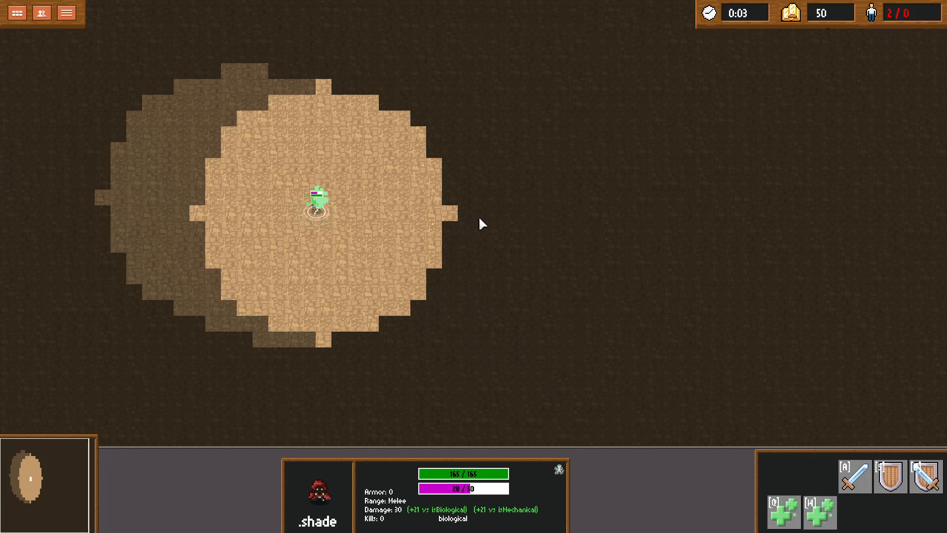
{"action": "right_click", "coordinate": [518, 225]}
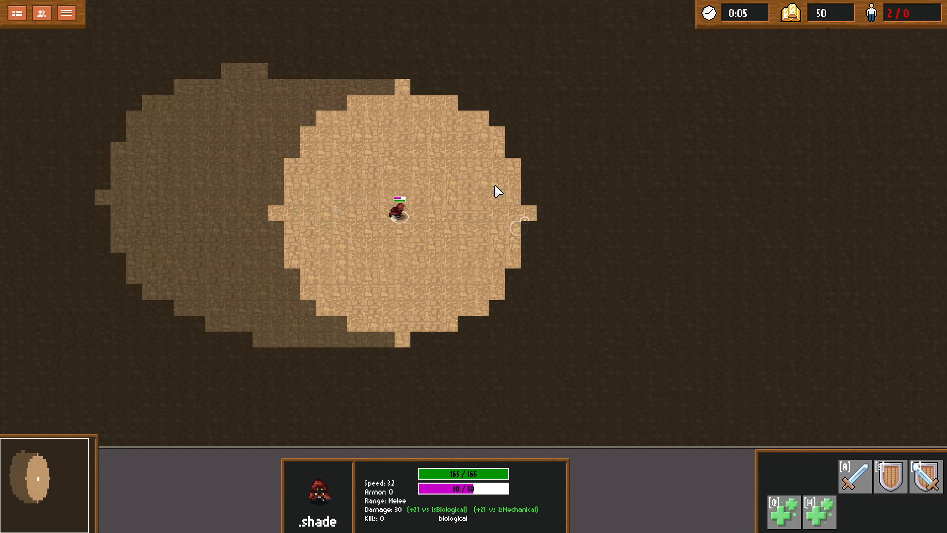
Step: Cast unstealth on the moving shade again and order it to walk to points all around it
{"action": "right_click", "coordinate": [393, 216]}
{"action": "right_click", "coordinate": [429, 276]}
{"action": "key", "text": "w"}
{"action": "right_click", "coordinate": [495, 304]}
{"action": "right_click", "coordinate": [422, 281]}
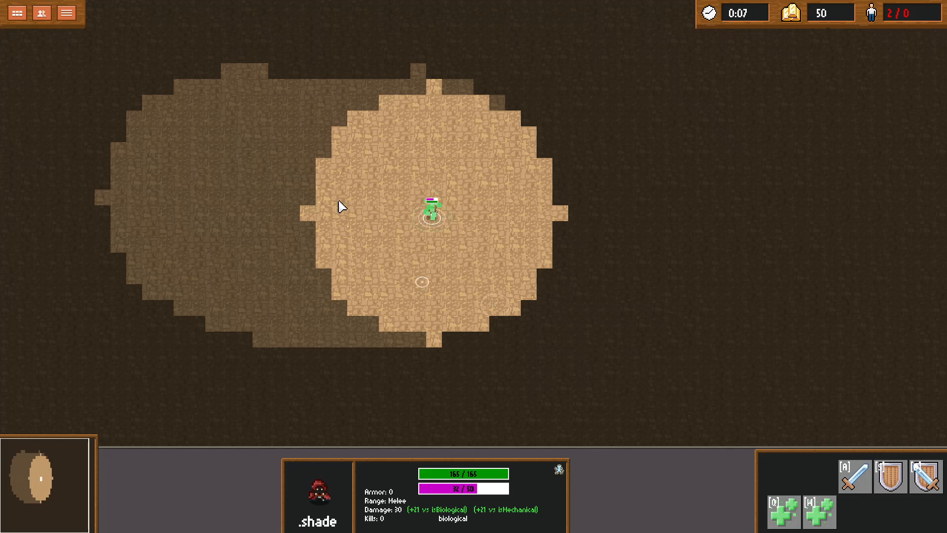
{"action": "right_click", "coordinate": [339, 184]}
{"action": "right_click", "coordinate": [469, 143]}
{"action": "right_click", "coordinate": [434, 154]}
{"action": "right_click", "coordinate": [599, 235]}
{"action": "right_click", "coordinate": [532, 143]}
{"action": "right_click", "coordinate": [428, 108]}
{"action": "right_click", "coordinate": [349, 152]}
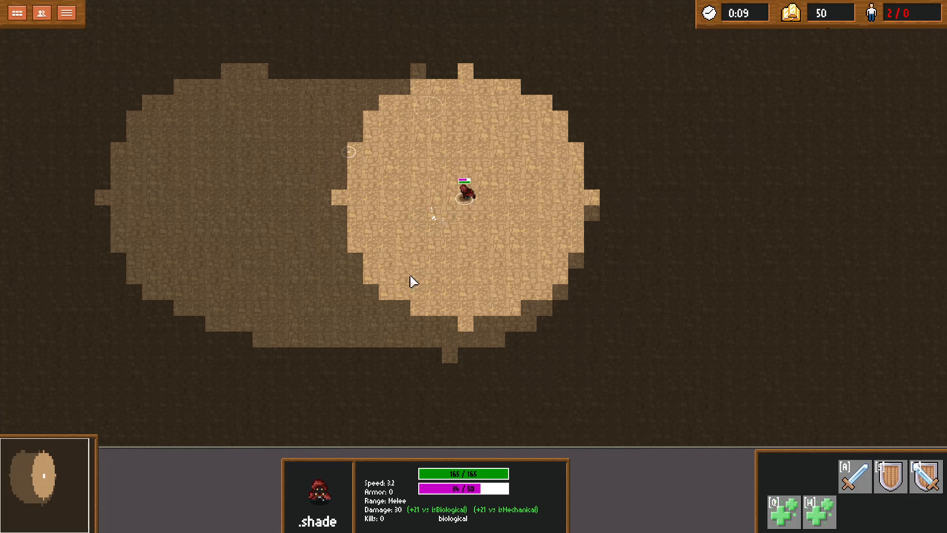
Step: Walk the shade a short way, stealth it, and test move orders in several directions while it is stealthed
{"action": "right_click", "coordinate": [411, 277]}
{"action": "right_click", "coordinate": [482, 243]}
{"action": "key", "text": "w"}
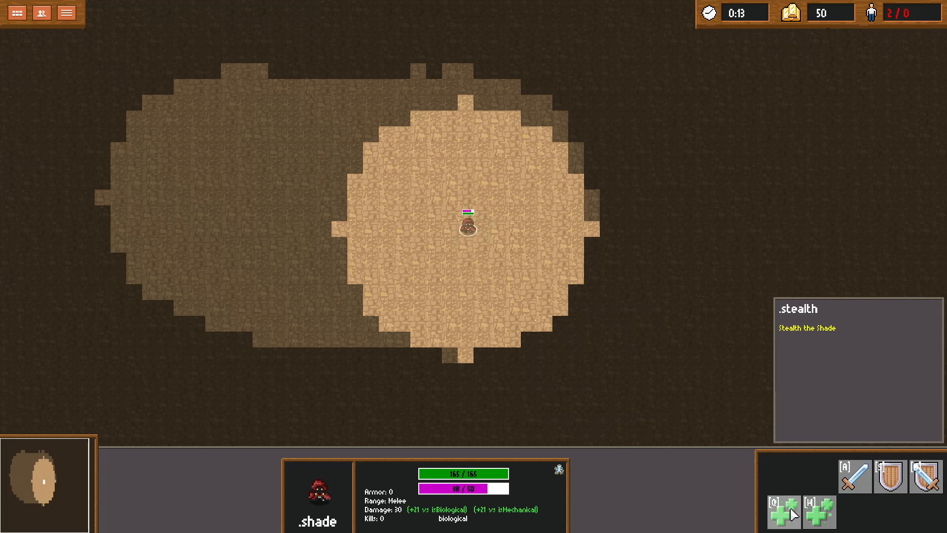
{"action": "left_click", "coordinate": [791, 513]}
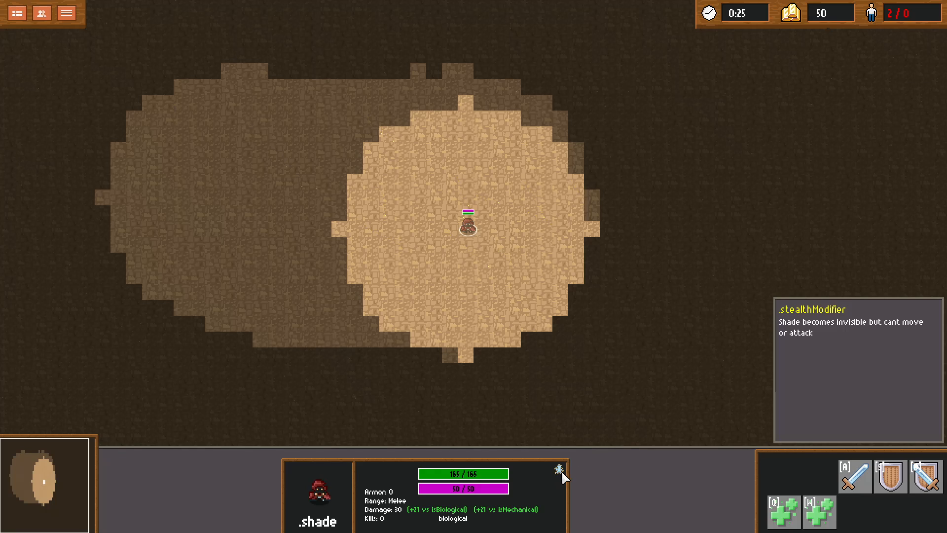
{"action": "right_click", "coordinate": [410, 209]}
{"action": "right_click", "coordinate": [428, 178]}
{"action": "right_click", "coordinate": [475, 288]}
{"action": "right_click", "coordinate": [528, 208]}
{"action": "right_click", "coordinate": [448, 164]}
{"action": "right_click", "coordinate": [400, 193]}
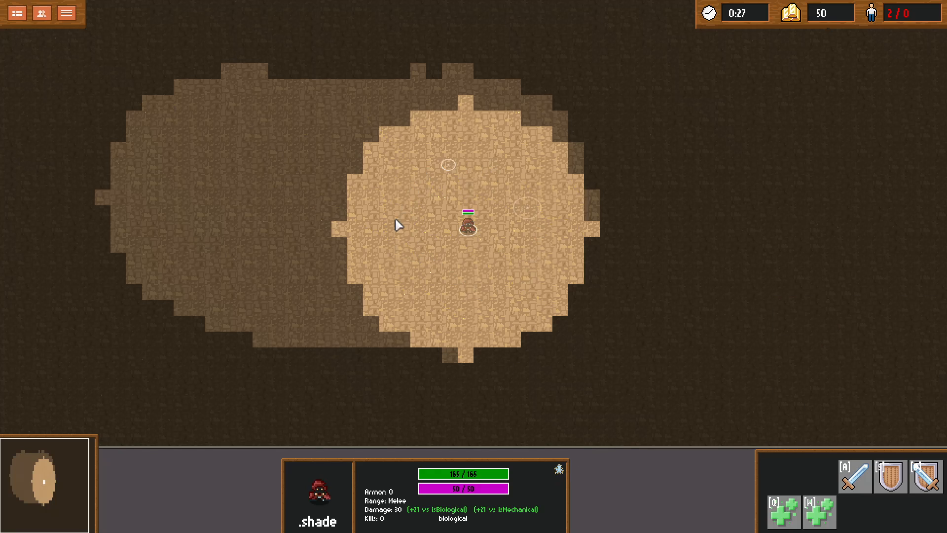
Step: Cast stealth a second time on the already stealthed shade to stack the modifier, and test more move orders
{"action": "key", "text": "q"}
{"action": "right_click", "coordinate": [410, 166]}
{"action": "right_click", "coordinate": [418, 227]}
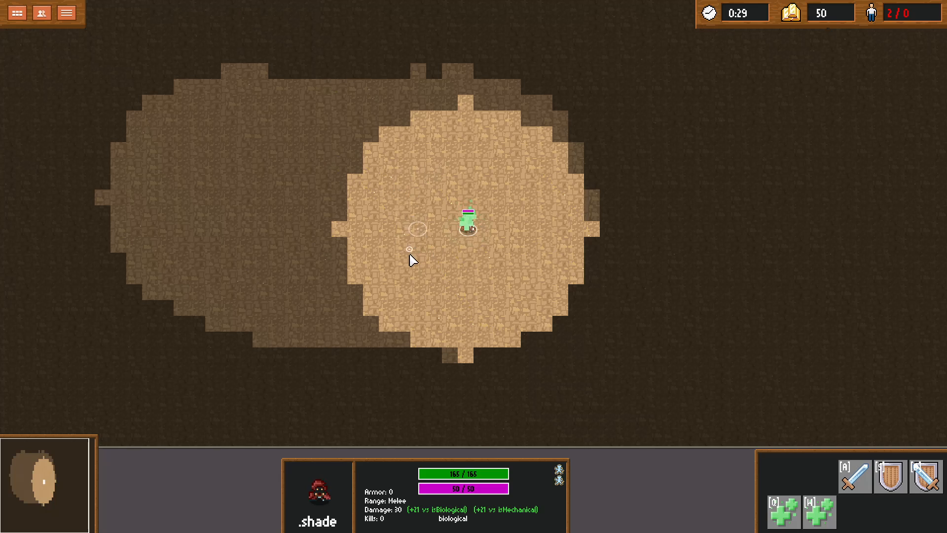
{"action": "right_click", "coordinate": [476, 277]}
{"action": "right_click", "coordinate": [532, 209]}
{"action": "right_click", "coordinate": [502, 285]}
Step: Cast unstealth once on the doubly stealthed shade and test whether it follows move orders
{"action": "key", "text": "w"}
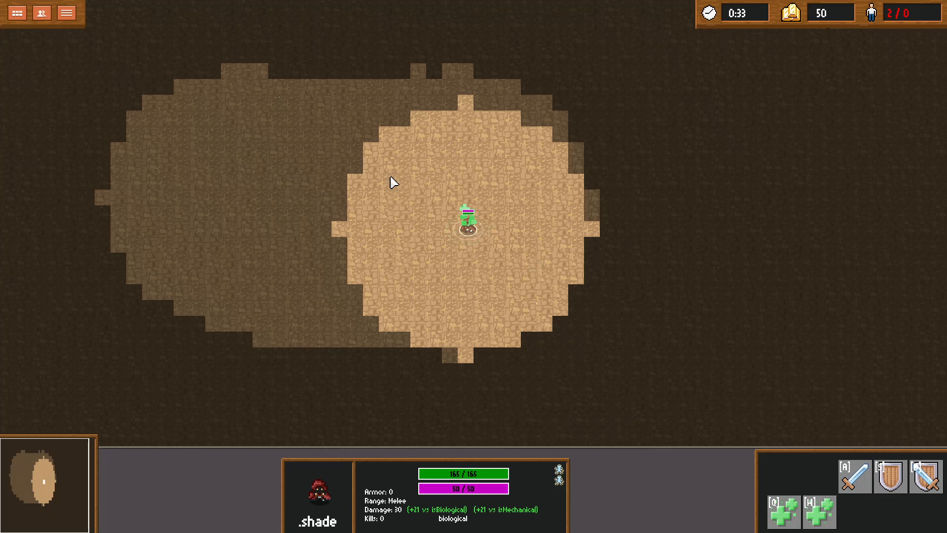
{"action": "right_click", "coordinate": [384, 177]}
{"action": "right_click", "coordinate": [364, 176]}
{"action": "right_click", "coordinate": [380, 262]}
{"action": "right_click", "coordinate": [420, 279]}
{"action": "right_click", "coordinate": [468, 299]}
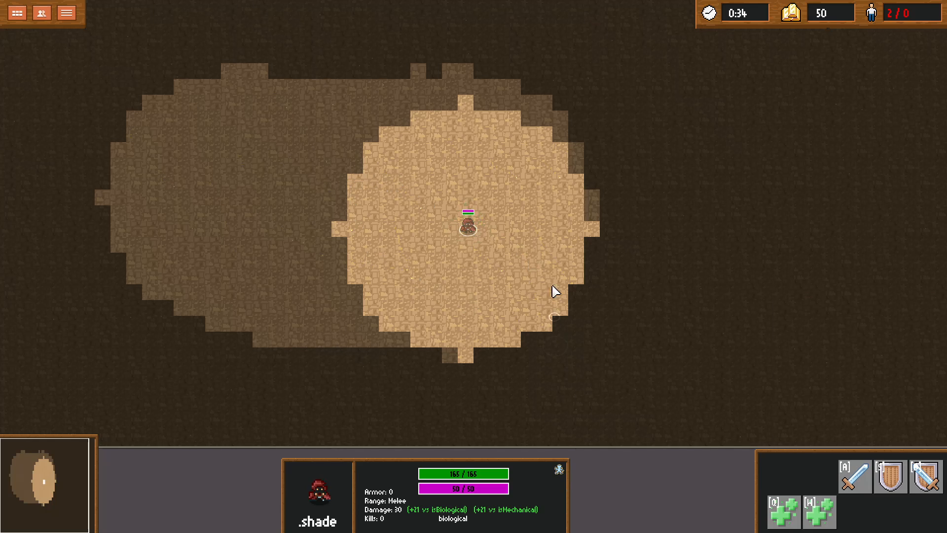
{"action": "right_click", "coordinate": [553, 290]}
Step: Stack stealth on the shade once more and test another series of move orders
{"action": "key", "text": "q"}
{"action": "right_click", "coordinate": [482, 176]}
{"action": "right_click", "coordinate": [381, 216]}
{"action": "right_click", "coordinate": [466, 261]}
{"action": "right_click", "coordinate": [421, 160]}
{"action": "right_click", "coordinate": [474, 250]}
{"action": "right_click", "coordinate": [492, 240]}
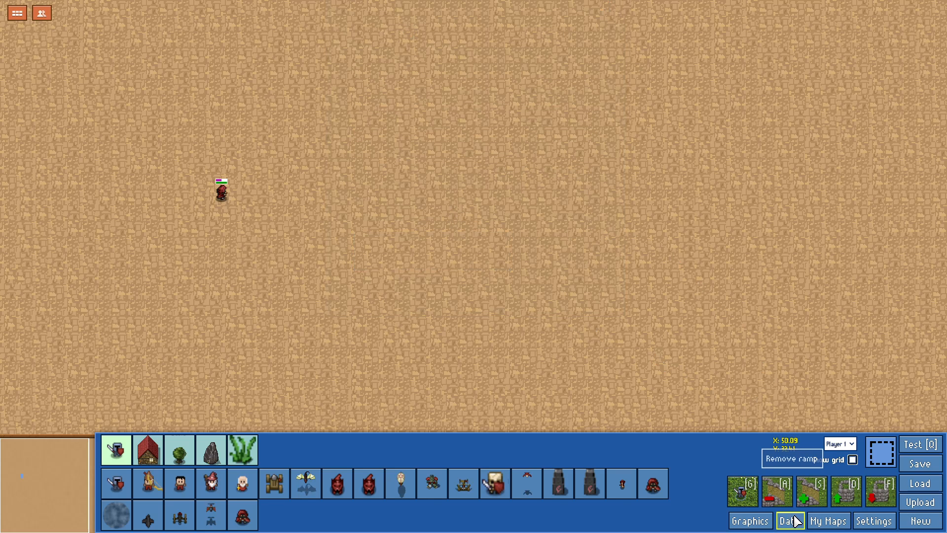
Step: Set the maxStack of the .stealthModifier modifier to 1, check .unstealthmodifier, and close the map data
{"action": "left_click", "coordinate": [789, 521]}
{"action": "left_click", "coordinate": [459, 68]}
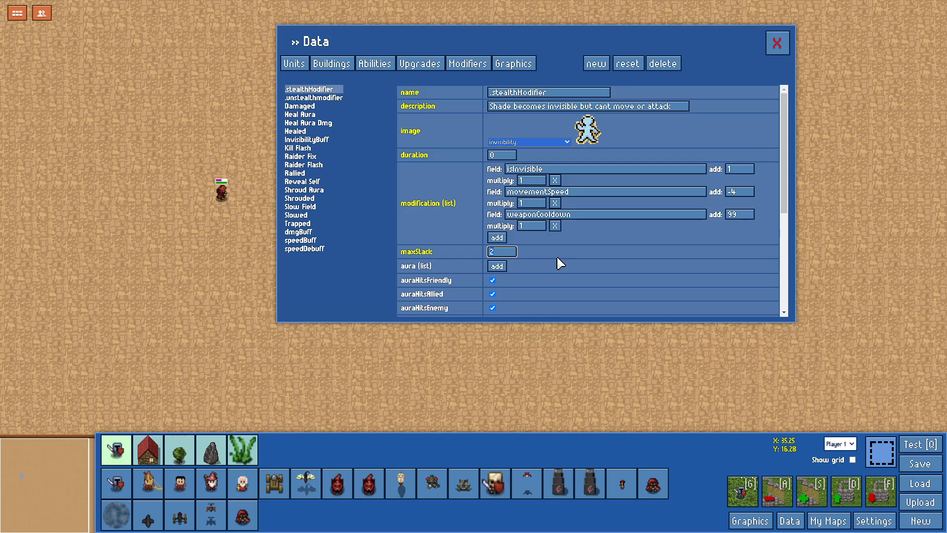
{"action": "type", "text": "1"}
{"action": "left_click", "coordinate": [332, 106]}
{"action": "left_click", "coordinate": [334, 99]}
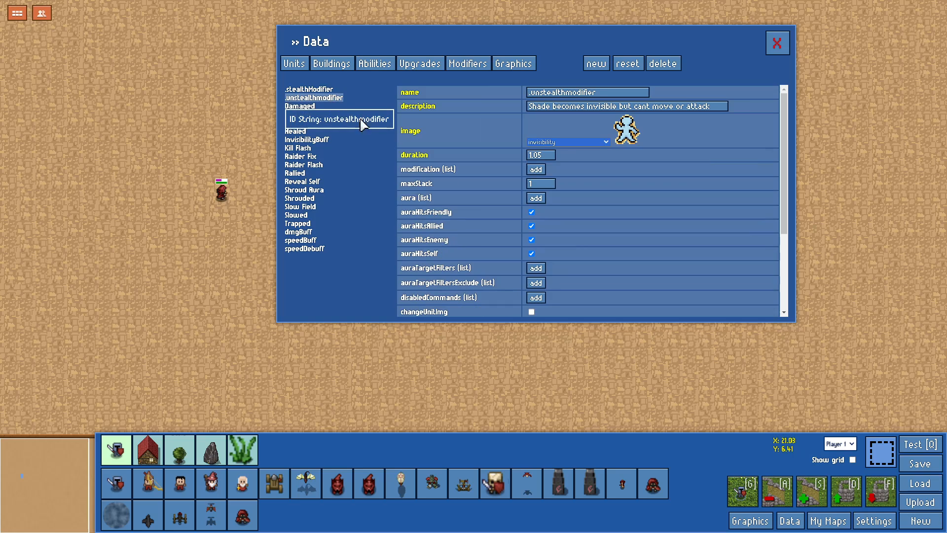
{"action": "left_click", "coordinate": [777, 42]}
Step: Place a House for Player 1 to the west of the shade and a House for Player 2 to its east
{"action": "left_click", "coordinate": [147, 449]}
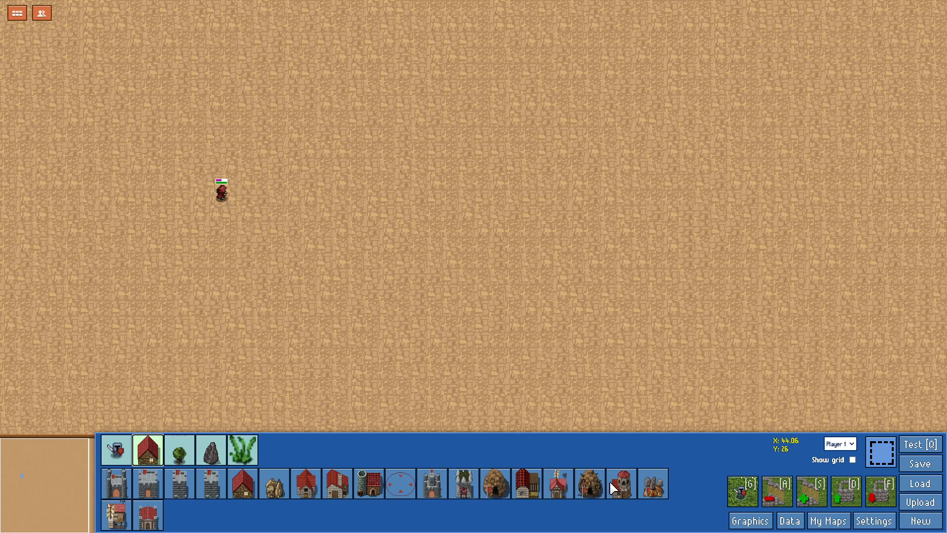
{"action": "left_click", "coordinate": [242, 483]}
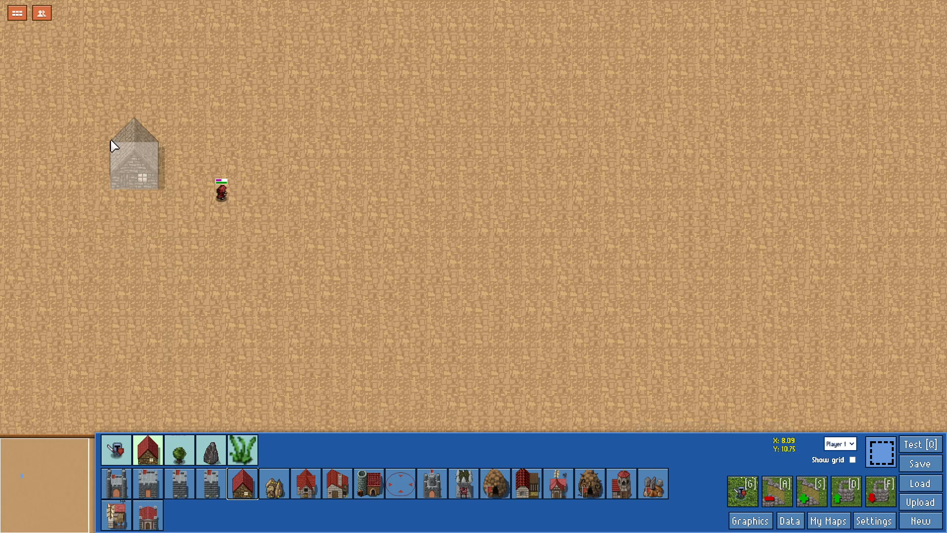
{"action": "left_click", "coordinate": [120, 217]}
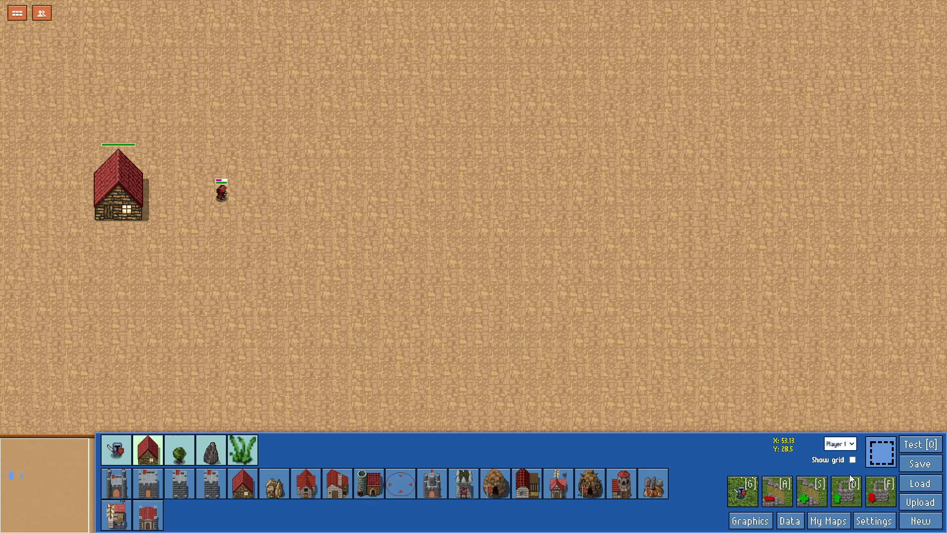
{"action": "left_click", "coordinate": [247, 488]}
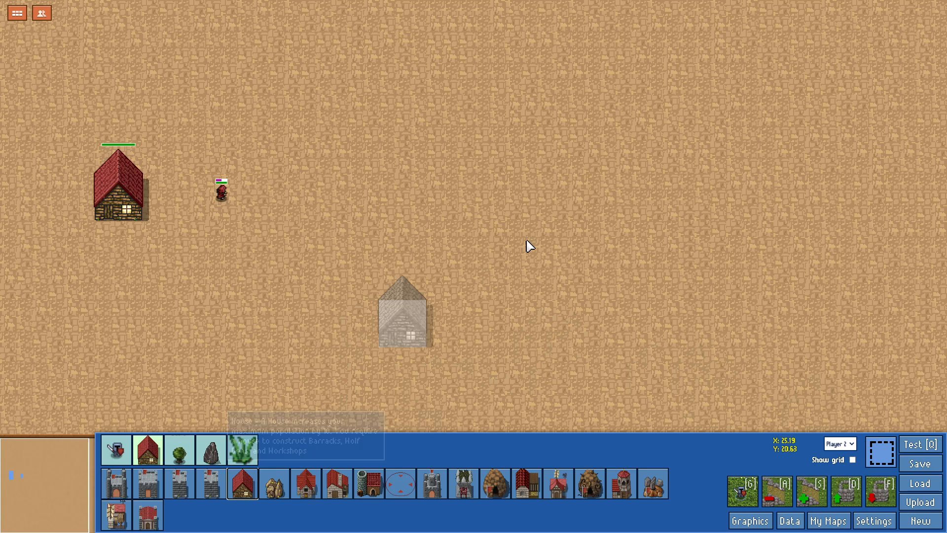
{"action": "left_click", "coordinate": [452, 217]}
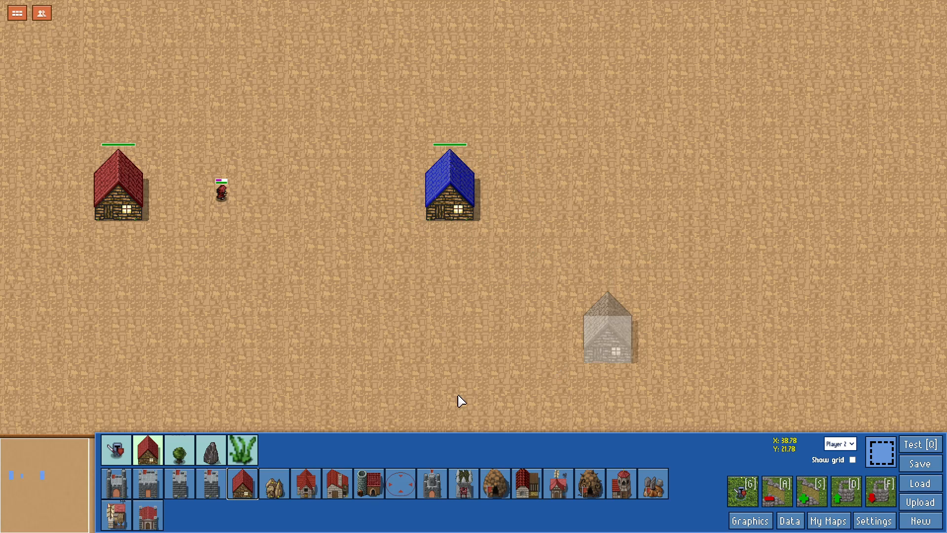
Step: Paint a closed ring of pink-flowered cacti around both houses and the shade
{"action": "left_click", "coordinate": [189, 455]}
{"action": "left_click", "coordinate": [207, 457]}
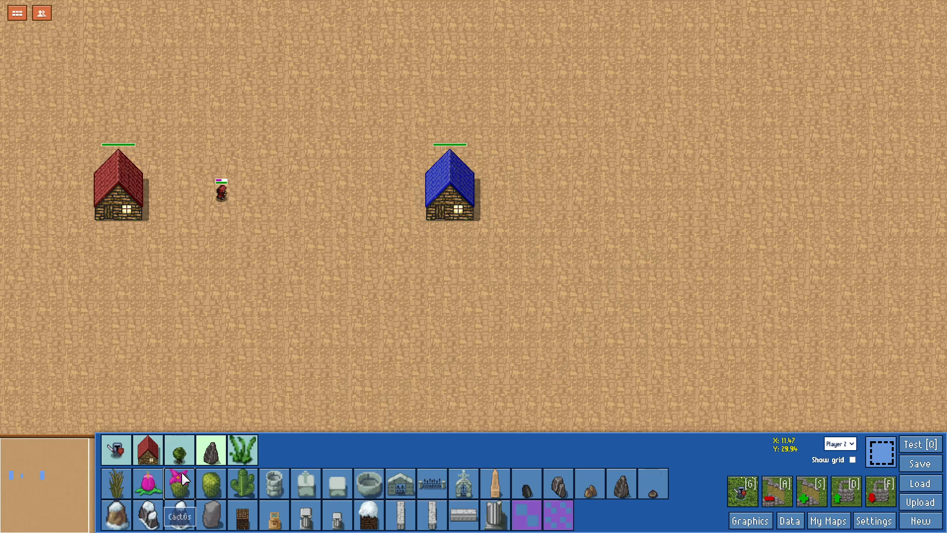
{"action": "left_click", "coordinate": [178, 483]}
{"action": "mouse_move", "coordinate": [68, 111]}
{"action": "left_mouse_down"}
{"action": "mouse_move", "coordinate": [70, 197]}
{"action": "mouse_move", "coordinate": [226, 345]}
{"action": "mouse_move", "coordinate": [549, 286]}
{"action": "mouse_move", "coordinate": [465, 84]}
{"action": "mouse_move", "coordinate": [182, 53]}
{"action": "mouse_move", "coordinate": [46, 116]}
{"action": "mouse_move", "coordinate": [123, 62]}
{"action": "mouse_move", "coordinate": [256, 40]}
{"action": "mouse_move", "coordinate": [372, 46]}
{"action": "mouse_move", "coordinate": [470, 81]}
{"action": "mouse_move", "coordinate": [561, 137]}
{"action": "mouse_move", "coordinate": [594, 186]}
{"action": "mouse_move", "coordinate": [556, 261]}
{"action": "mouse_move", "coordinate": [495, 304]}
{"action": "mouse_move", "coordinate": [429, 321]}
{"action": "mouse_move", "coordinate": [209, 337]}
{"action": "mouse_move", "coordinate": [127, 321]}
{"action": "mouse_move", "coordinate": [53, 256]}
{"action": "left_mouse_up"}
{"action": "mouse_move", "coordinate": [179, 64]}
{"action": "left_mouse_down"}
{"action": "mouse_move", "coordinate": [310, 34]}
{"action": "mouse_move", "coordinate": [441, 56]}
{"action": "left_mouse_up"}
{"action": "left_click", "coordinate": [440, 55]}
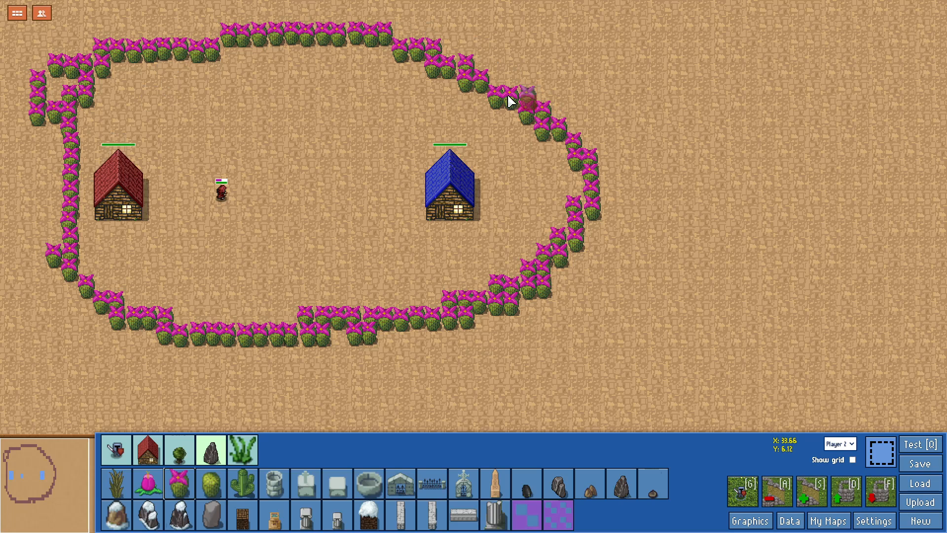
Step: Paint a second ring of round green cacti along the outside of the pink-flowered cactus ring
{"action": "left_click", "coordinate": [209, 482]}
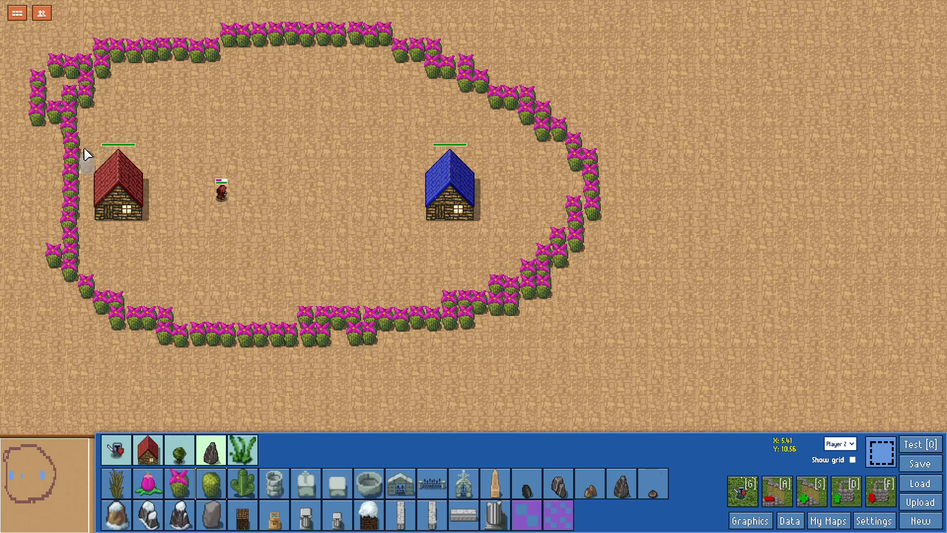
{"action": "left_click_drag", "start_coordinate": [49, 85], "coordinate": [52, 103]}
{"action": "mouse_move", "coordinate": [45, 145]}
{"action": "left_mouse_down"}
{"action": "mouse_move", "coordinate": [40, 209]}
{"action": "mouse_move", "coordinate": [62, 175]}
{"action": "mouse_move", "coordinate": [52, 242]}
{"action": "mouse_move", "coordinate": [67, 298]}
{"action": "mouse_move", "coordinate": [127, 339]}
{"action": "mouse_move", "coordinate": [212, 361]}
{"action": "mouse_move", "coordinate": [306, 365]}
{"action": "mouse_move", "coordinate": [354, 347]}
{"action": "mouse_move", "coordinate": [383, 353]}
{"action": "mouse_move", "coordinate": [401, 338]}
{"action": "mouse_move", "coordinate": [469, 338]}
{"action": "mouse_move", "coordinate": [515, 324]}
{"action": "mouse_move", "coordinate": [612, 230]}
{"action": "left_mouse_up"}
{"action": "mouse_move", "coordinate": [619, 199]}
{"action": "left_mouse_down"}
{"action": "mouse_move", "coordinate": [613, 155]}
{"action": "mouse_move", "coordinate": [586, 123]}
{"action": "mouse_move", "coordinate": [386, 25]}
{"action": "mouse_move", "coordinate": [508, 67]}
{"action": "mouse_move", "coordinate": [510, 90]}
{"action": "mouse_move", "coordinate": [372, 23]}
{"action": "mouse_move", "coordinate": [126, 36]}
{"action": "mouse_move", "coordinate": [182, 21]}
{"action": "mouse_move", "coordinate": [64, 54]}
{"action": "mouse_move", "coordinate": [60, 89]}
{"action": "mouse_move", "coordinate": [74, 78]}
{"action": "mouse_move", "coordinate": [47, 247]}
{"action": "mouse_move", "coordinate": [77, 259]}
{"action": "left_mouse_up"}
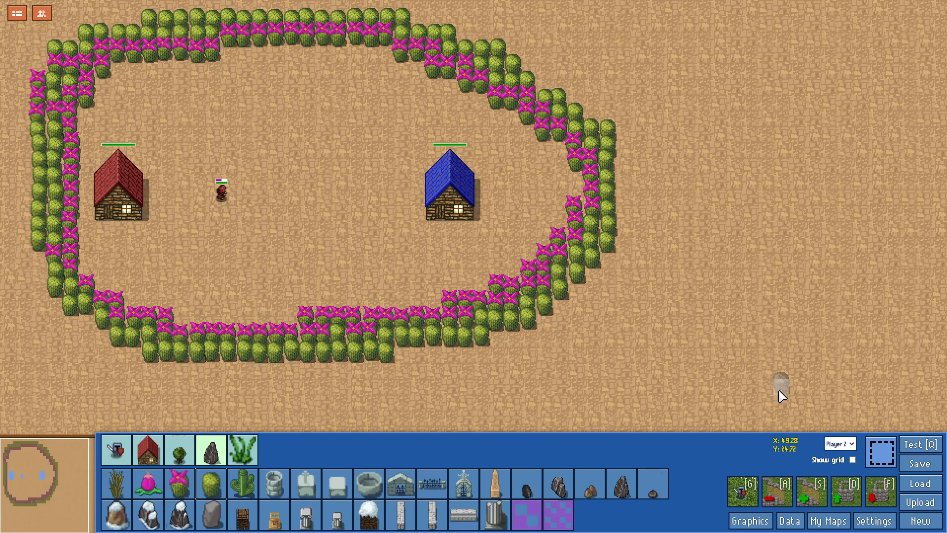
Step: Upload the map with its new houses and cactus border, and close the upload notice
{"action": "left_click", "coordinate": [920, 502]}
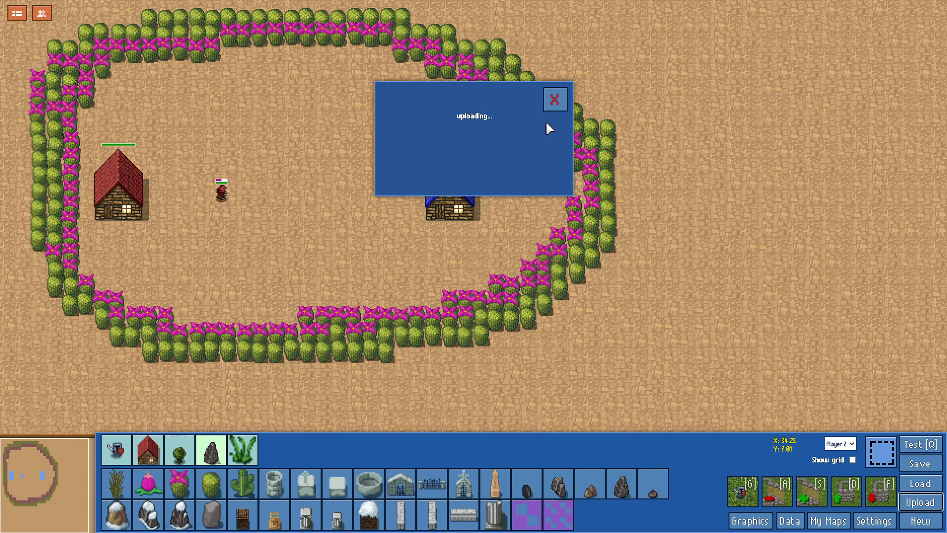
{"action": "left_click", "coordinate": [558, 109]}
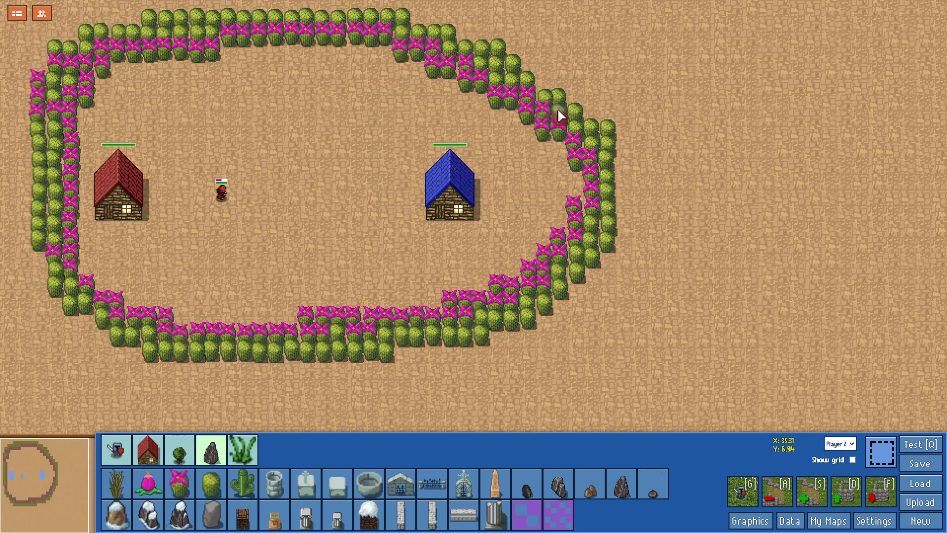
Step: Check the player slots and teams in the map settings, close them, and upload the map again
{"action": "left_click", "coordinate": [869, 520]}
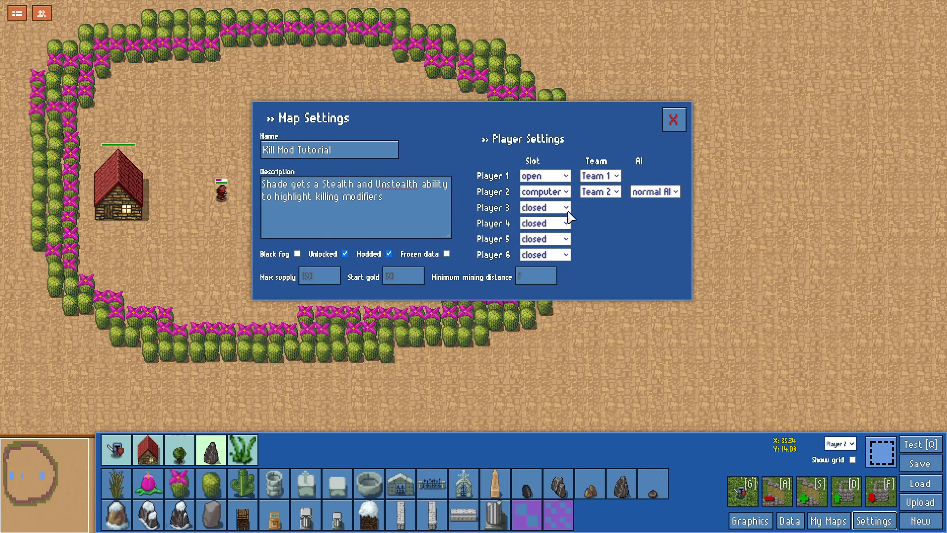
{"action": "left_click", "coordinate": [673, 121]}
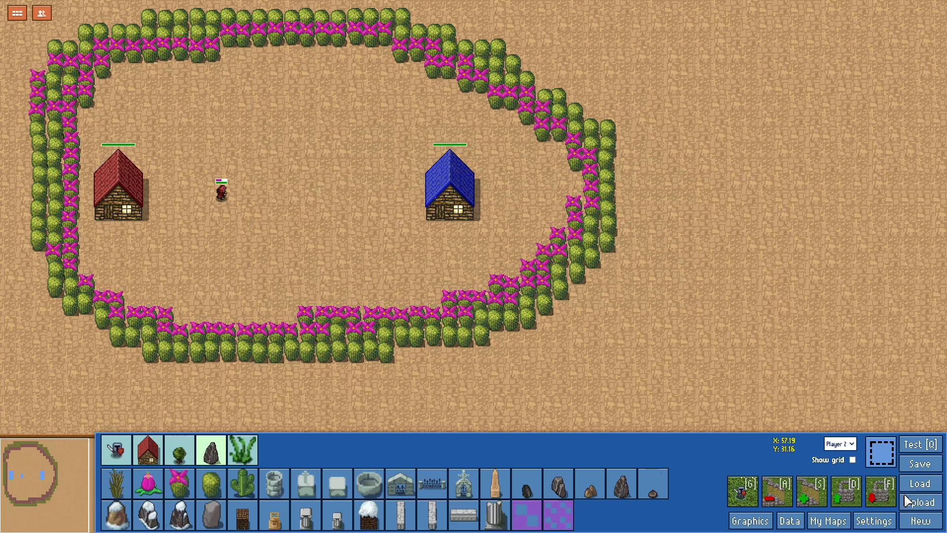
{"action": "left_click", "coordinate": [919, 501]}
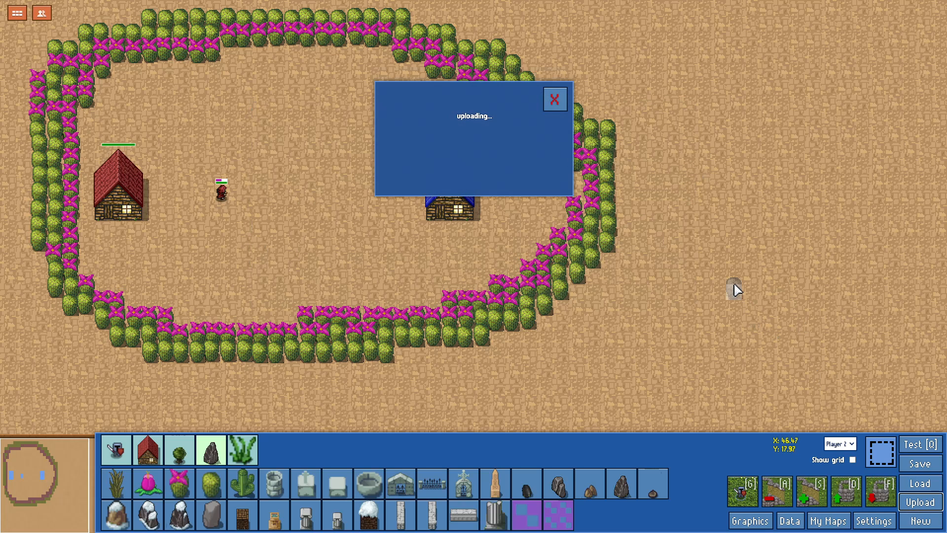